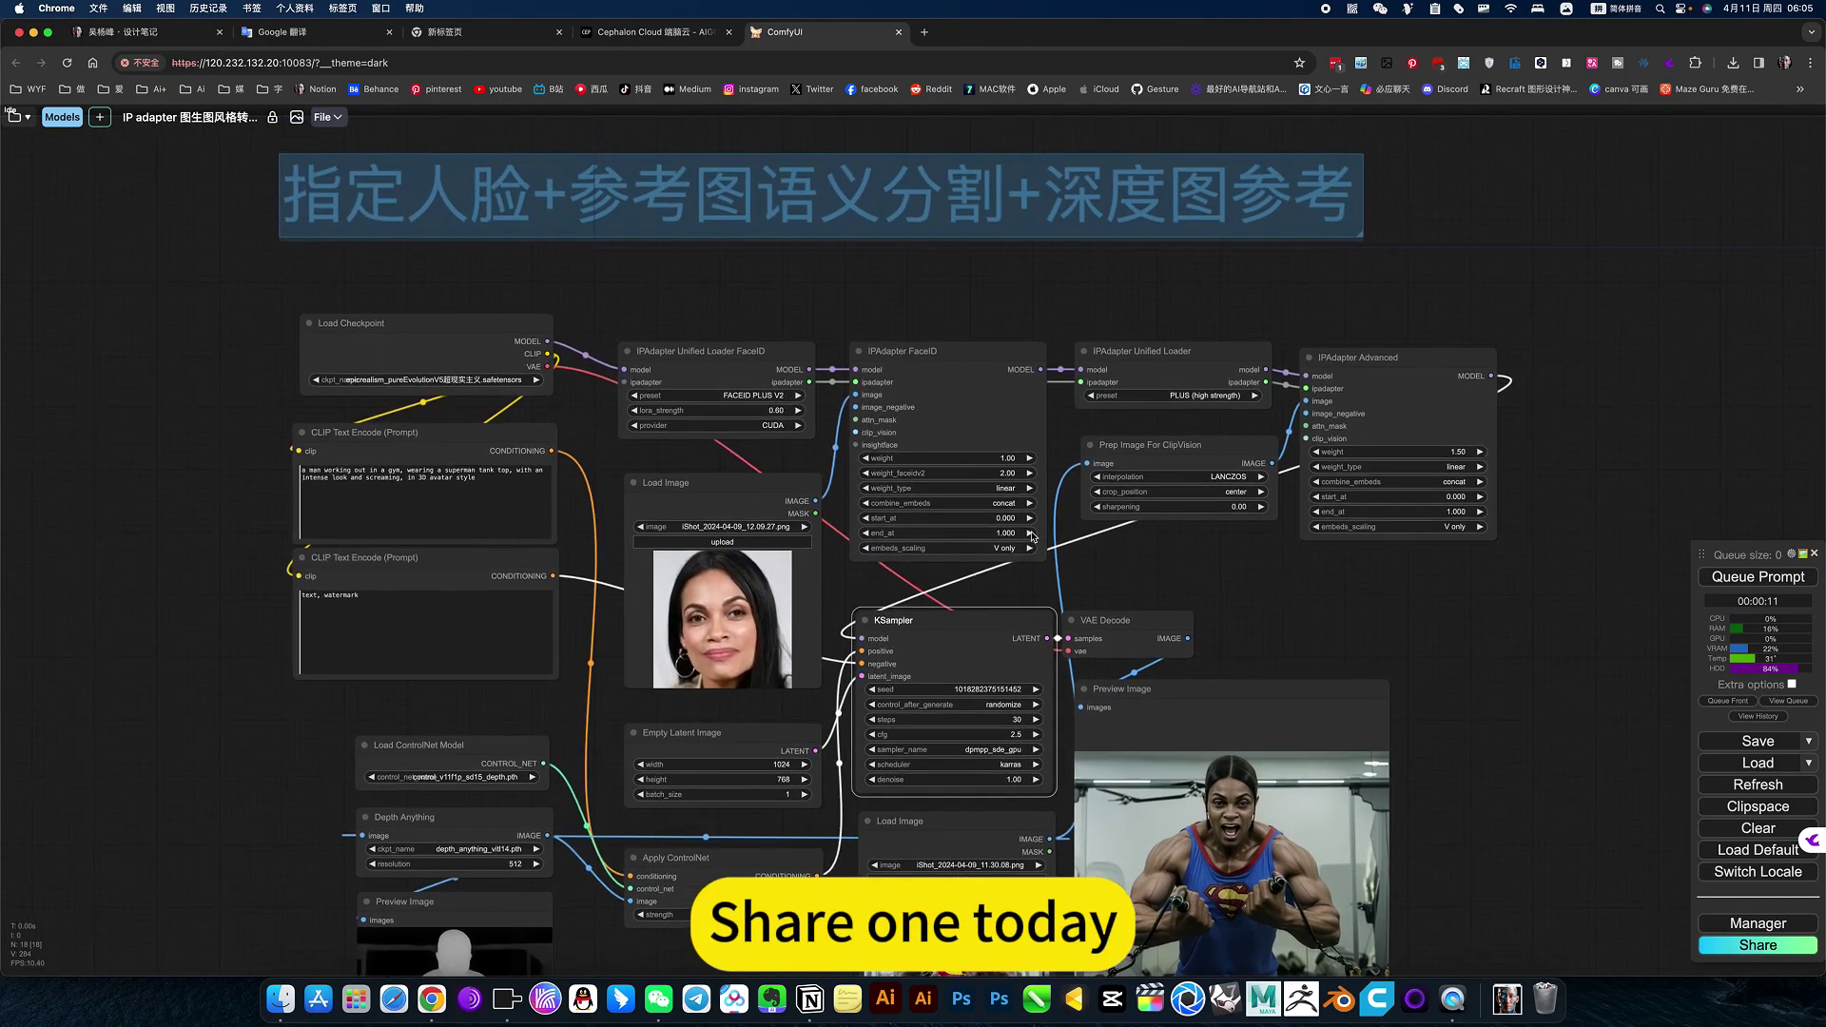
Examine the preset, LoRA strength and provider settings of the IPAdapter Unified Loader FaceID node.
scroll(705, 357, "up", 10)
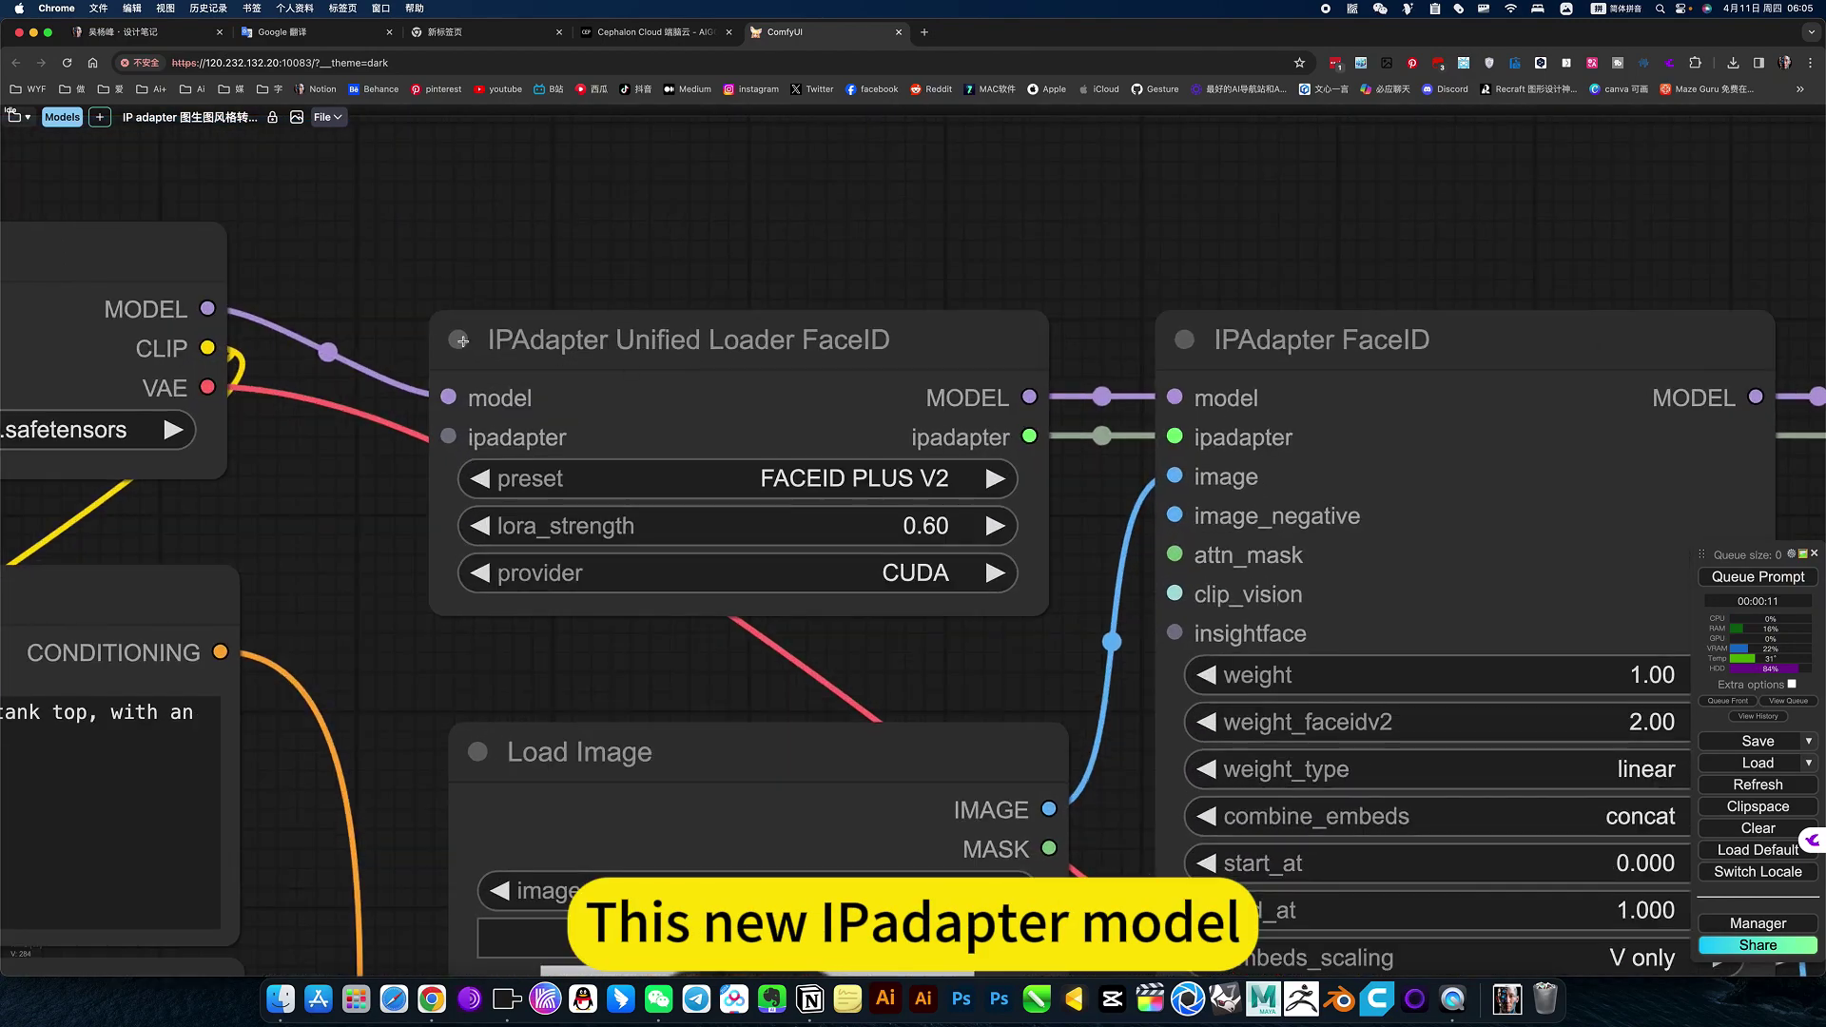
scroll(470, 338, "up", 6)
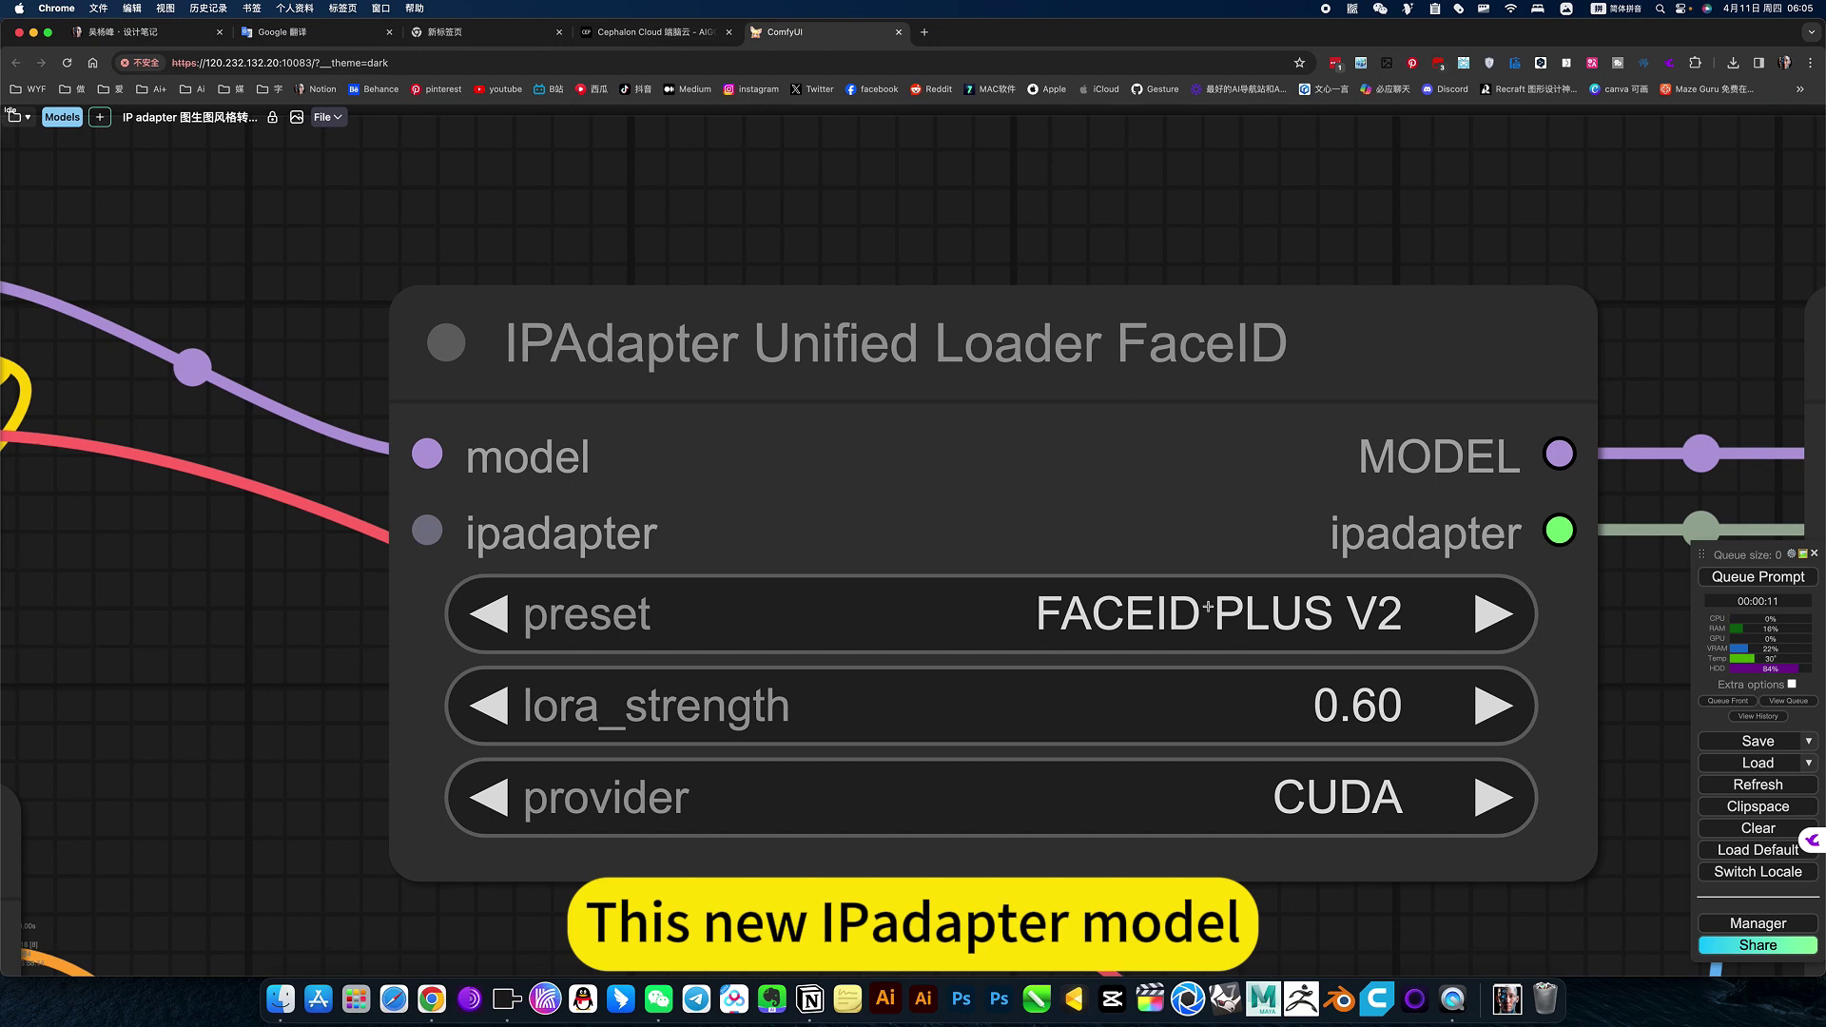
scroll(1226, 628, "down", 6)
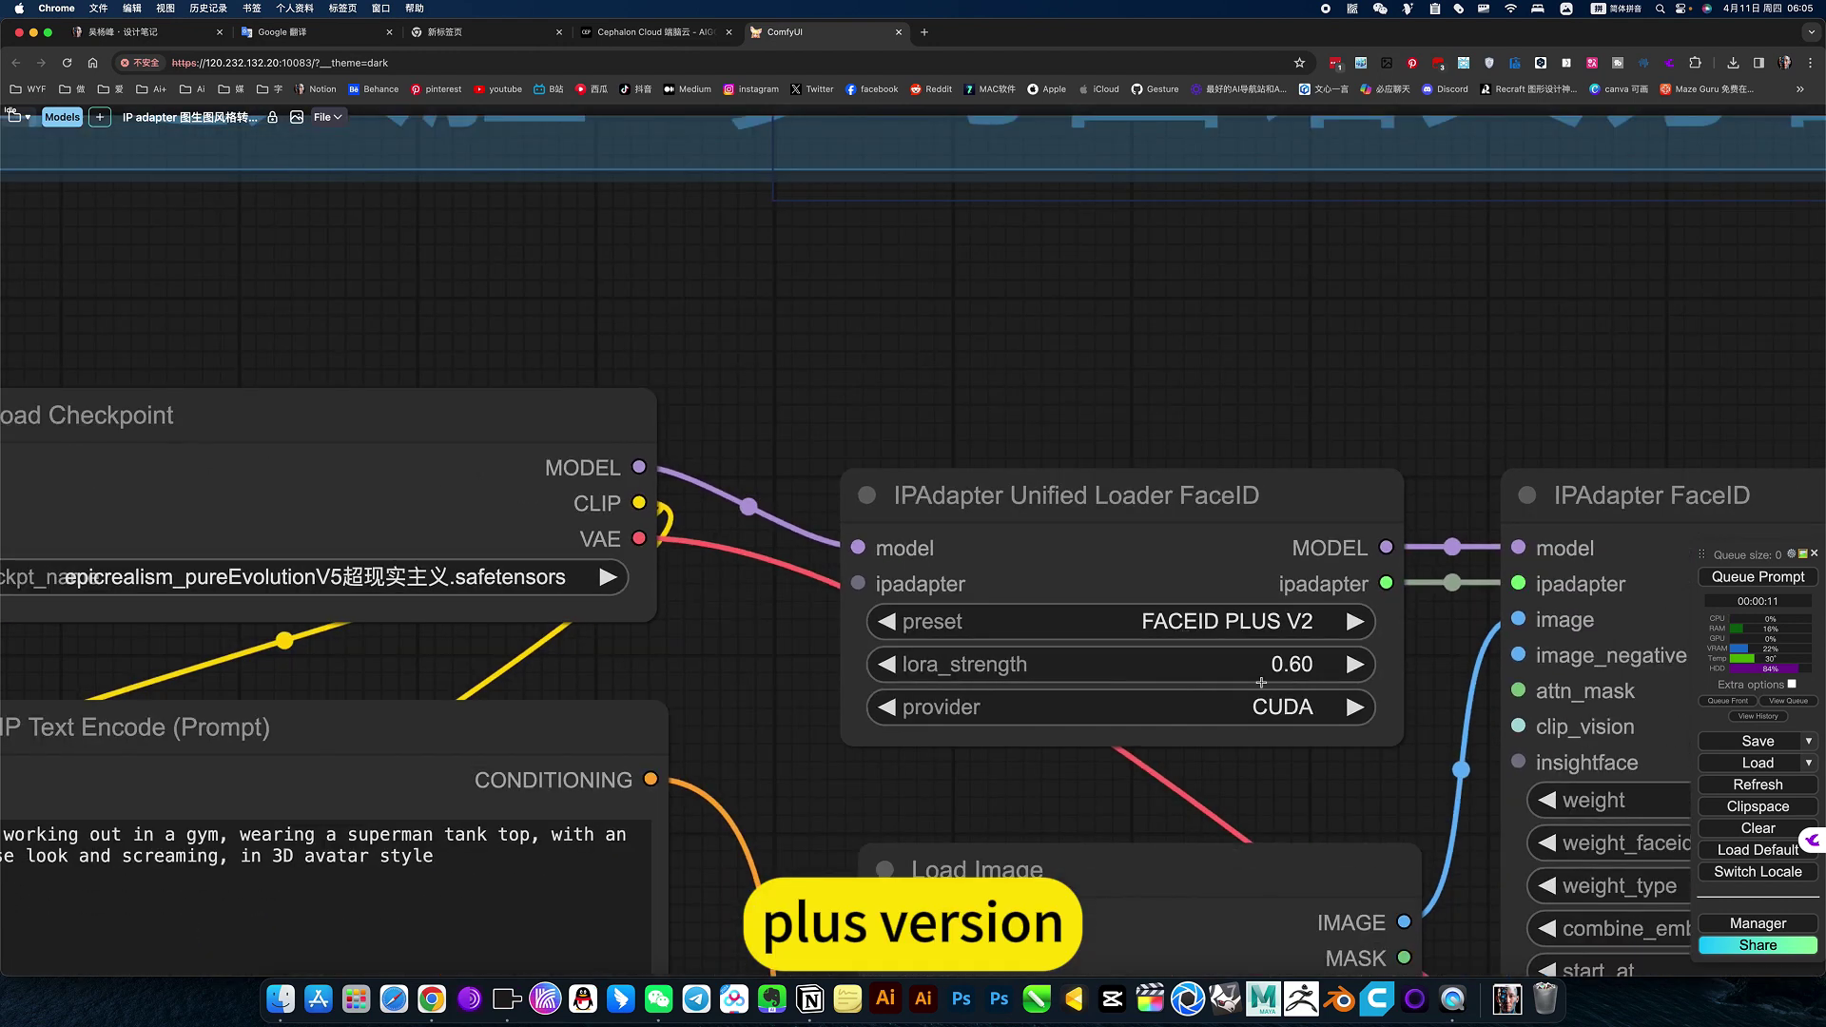
scroll(1261, 681, "down", 4)
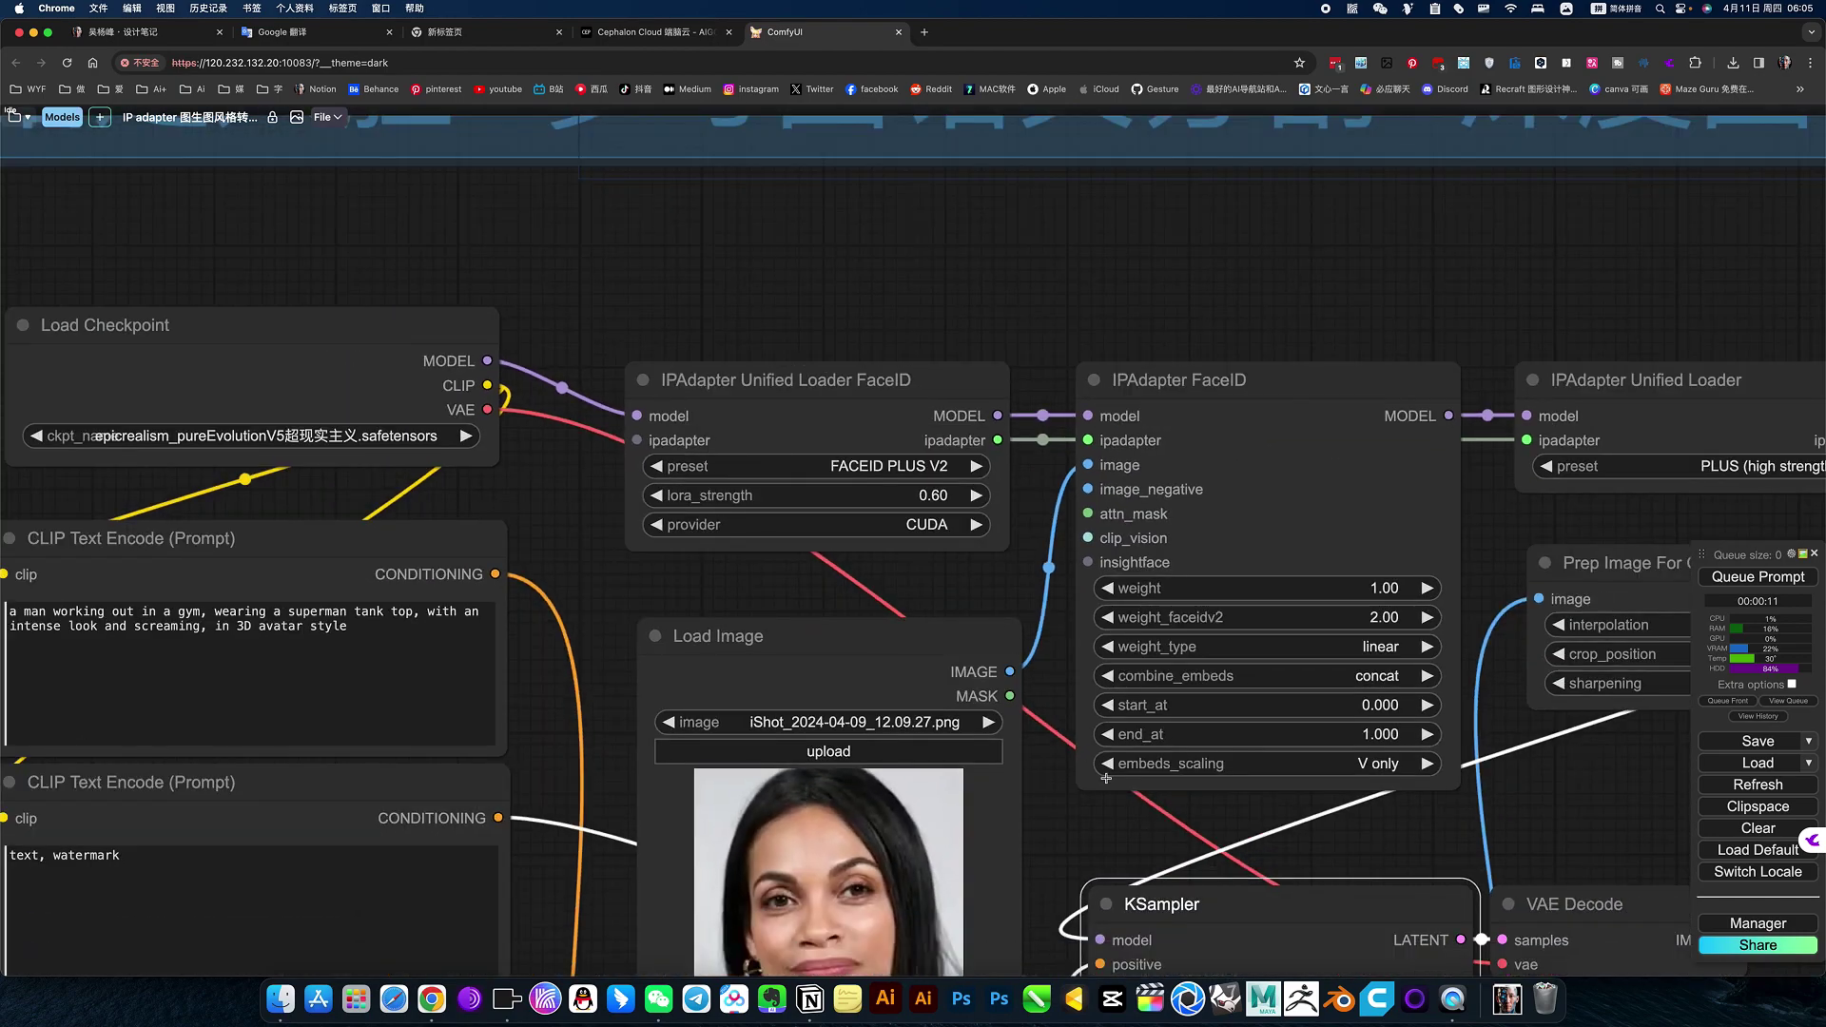
scroll(1106, 778, "down", 6)
left_click_drag(1413, 790, 1210, 713)
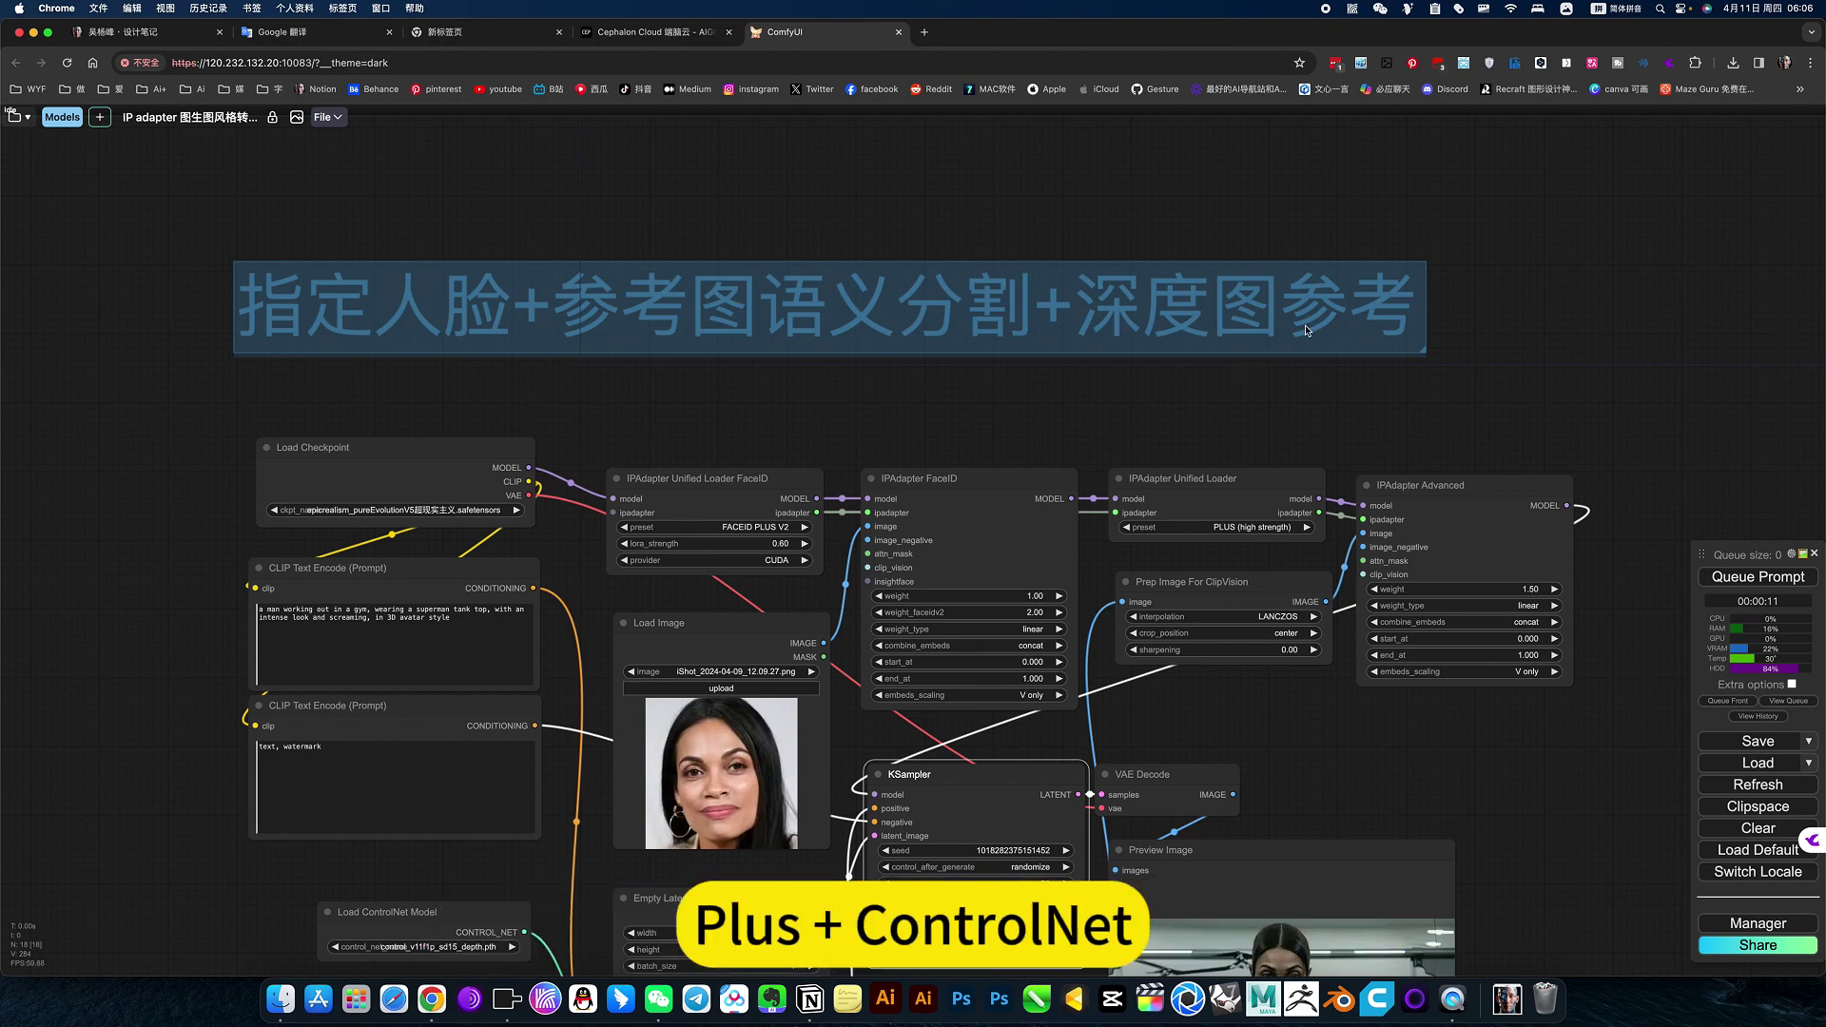
Look over the workflow from the IPAdapter nodes to the depth preview, comparing the face photo, gym reference photo and generated picture.
left_click_drag(1282, 382, 1294, 181)
left_click_drag(1344, 541, 1359, 413)
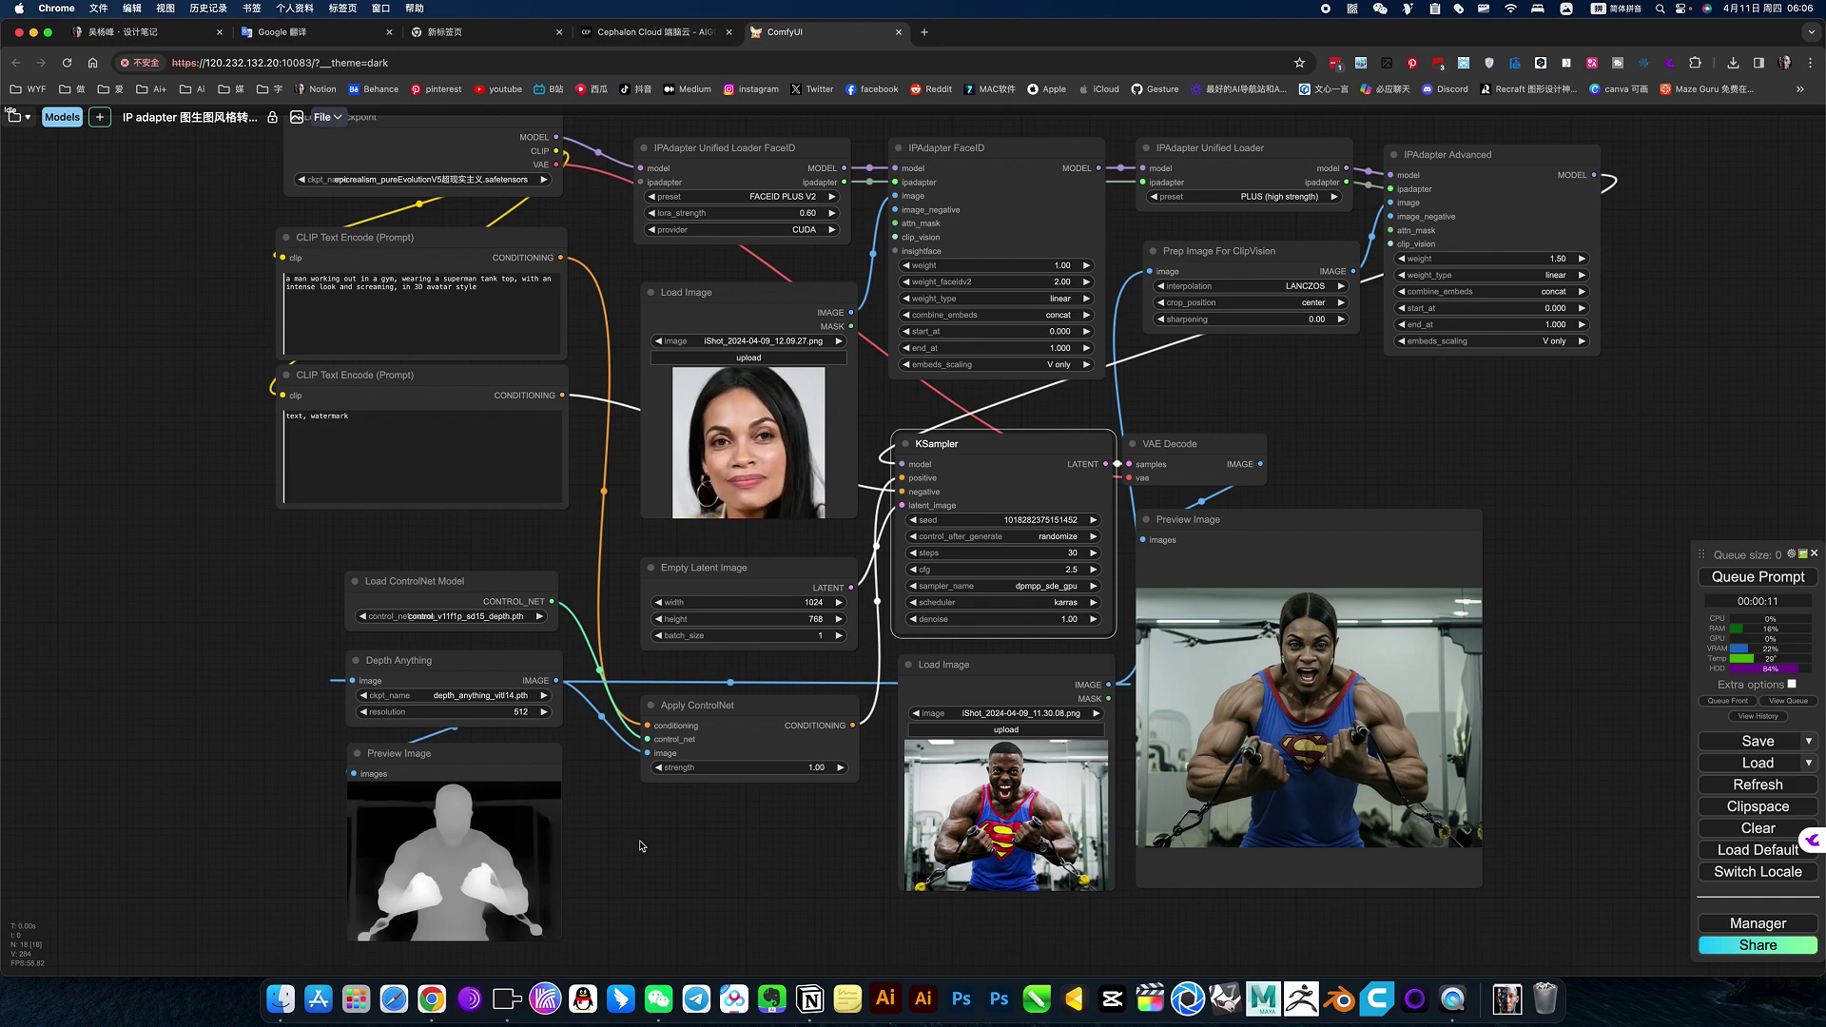
left_click_drag(639, 843, 586, 900)
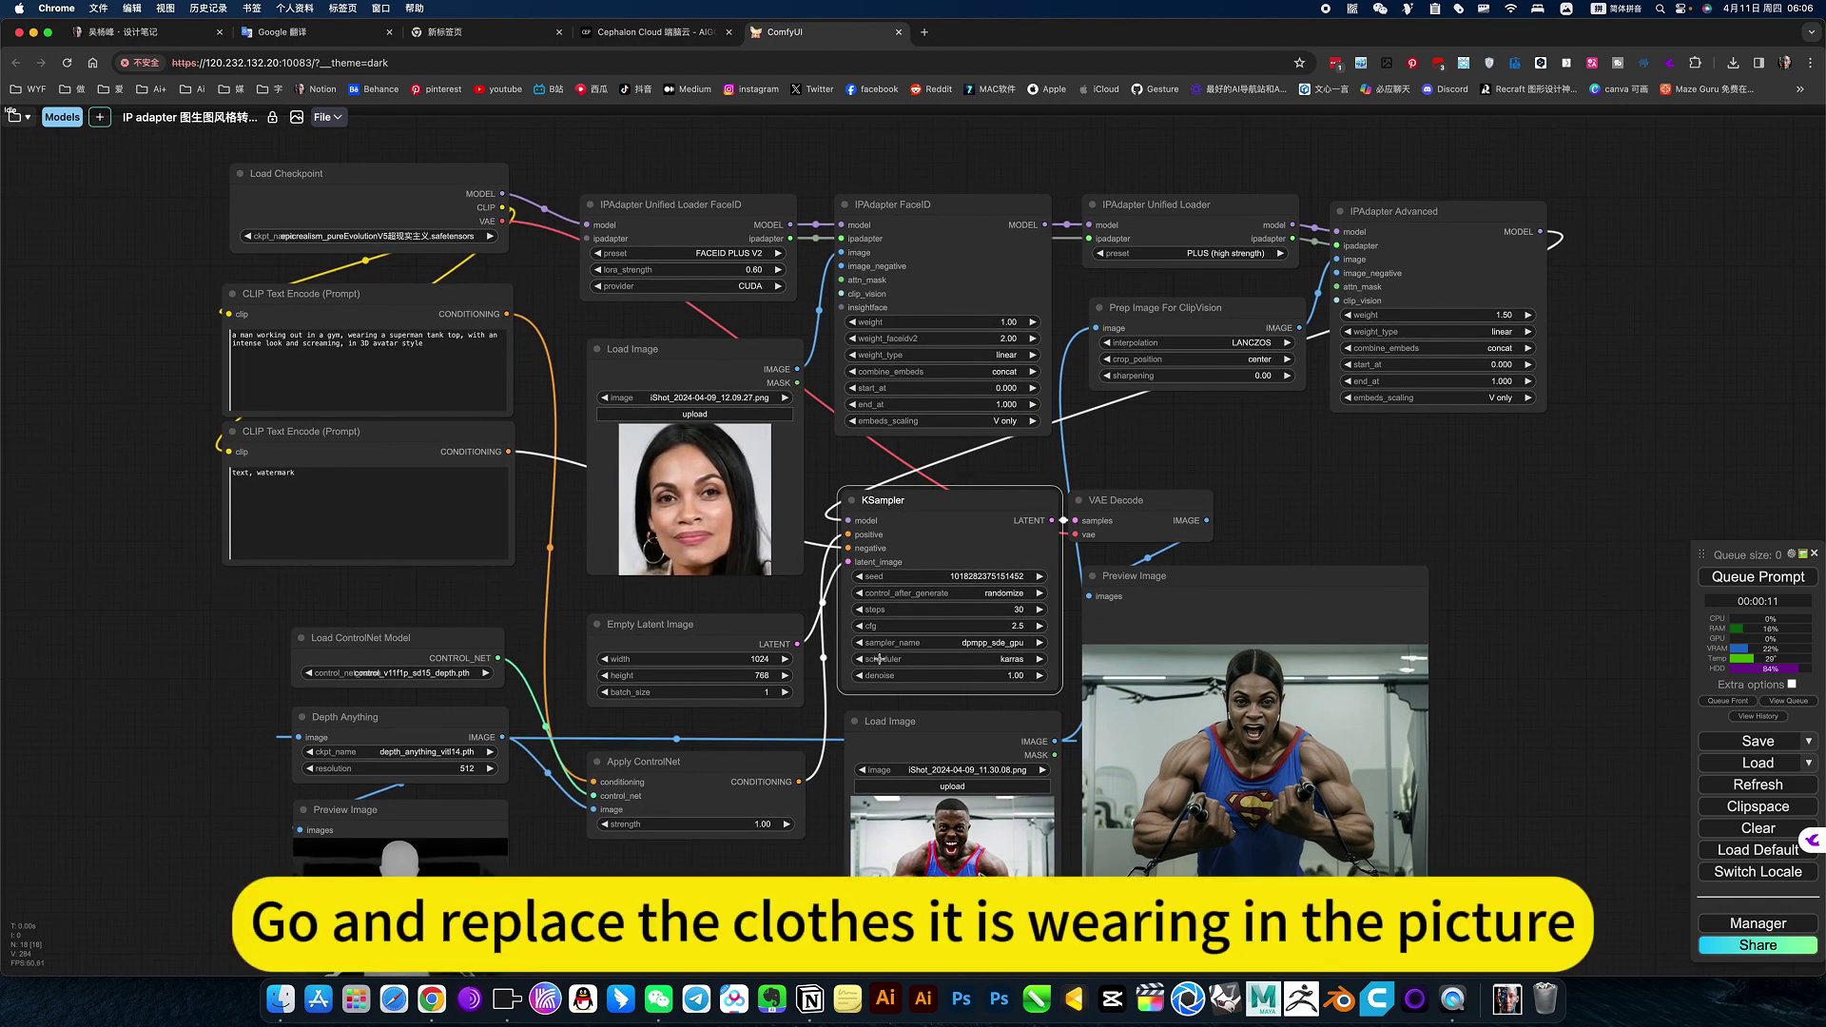
scroll(856, 813, "up", 5)
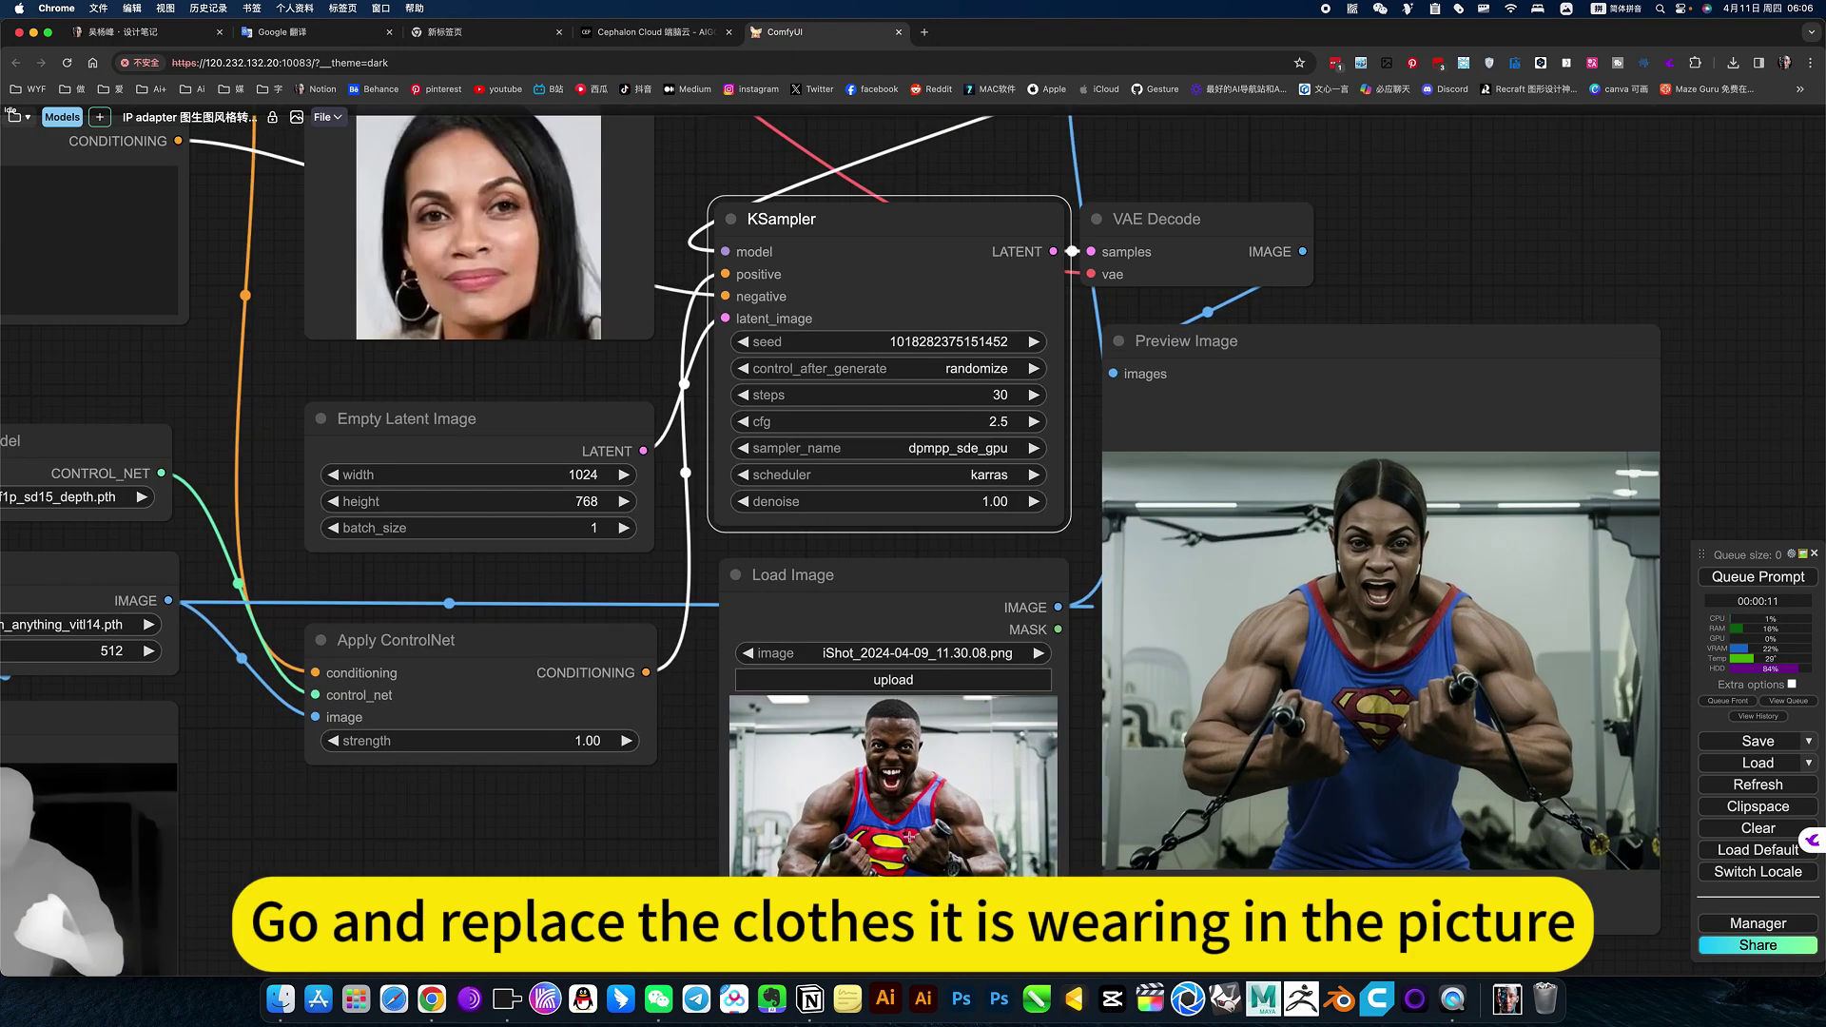
left_click_drag(1412, 234, 1359, 557)
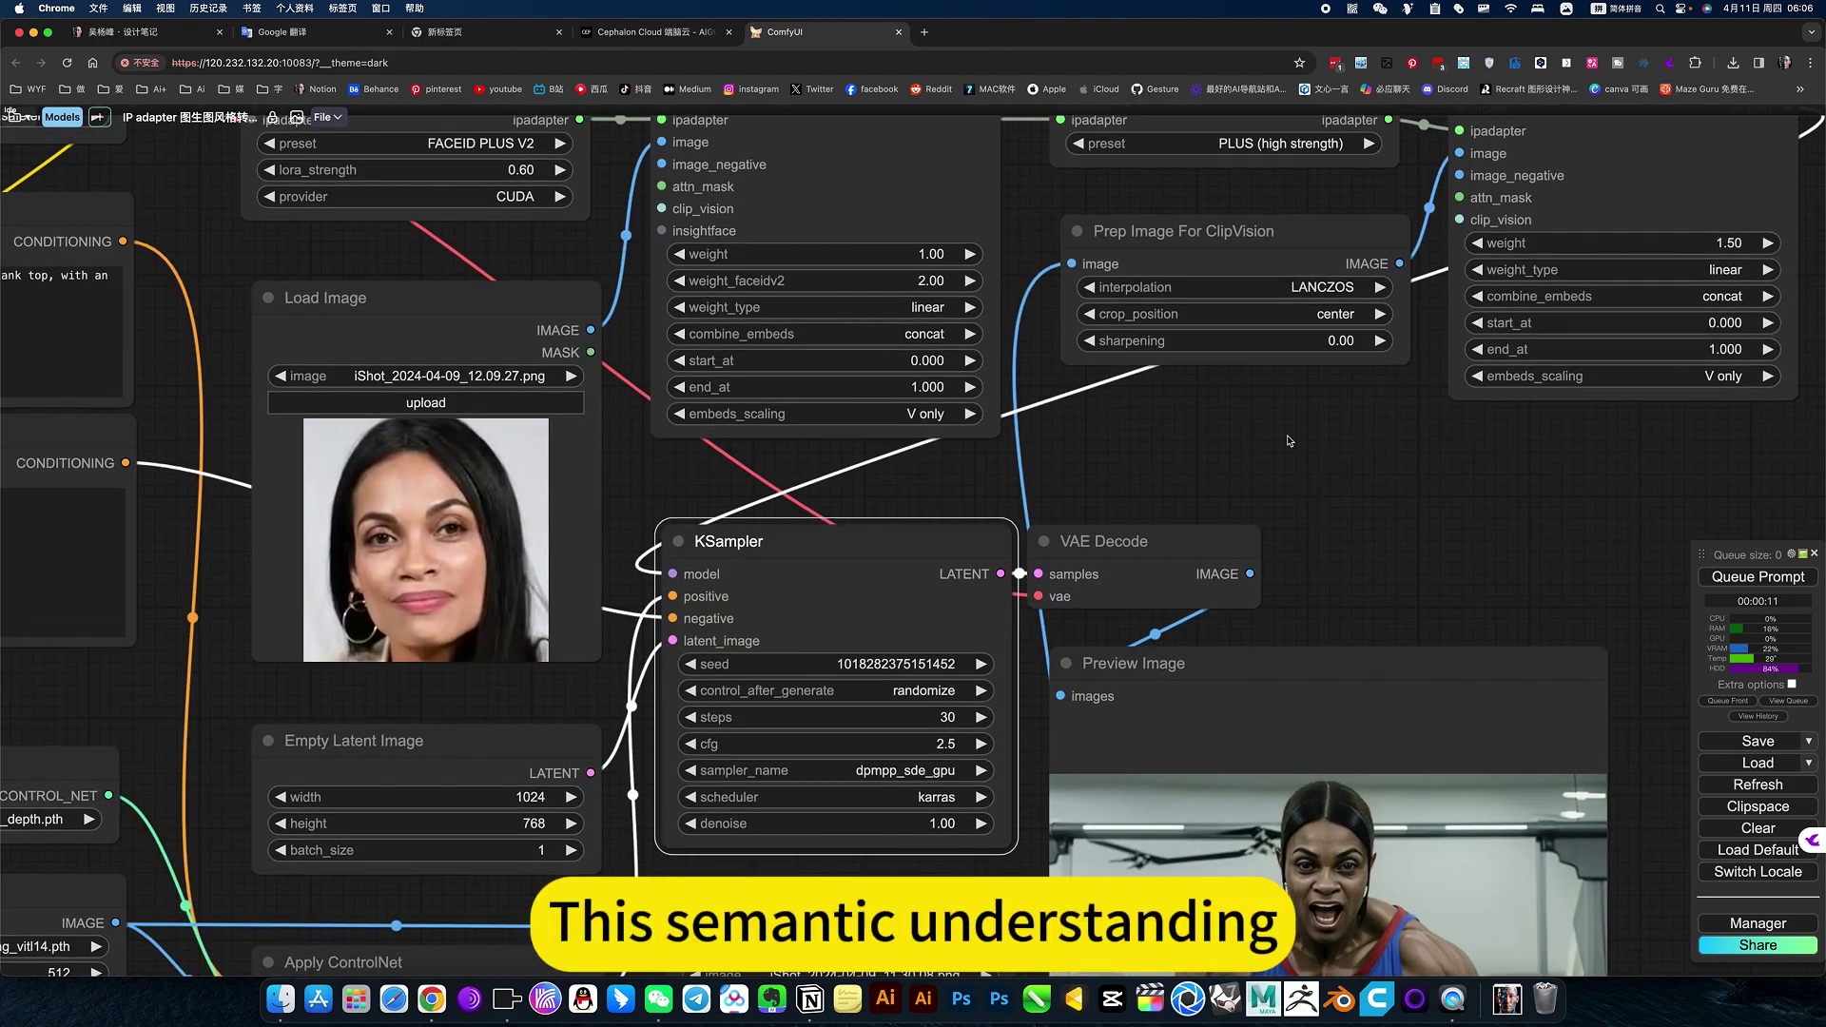
scroll(1289, 440, "down", 5)
scroll(1234, 505, "up", 1)
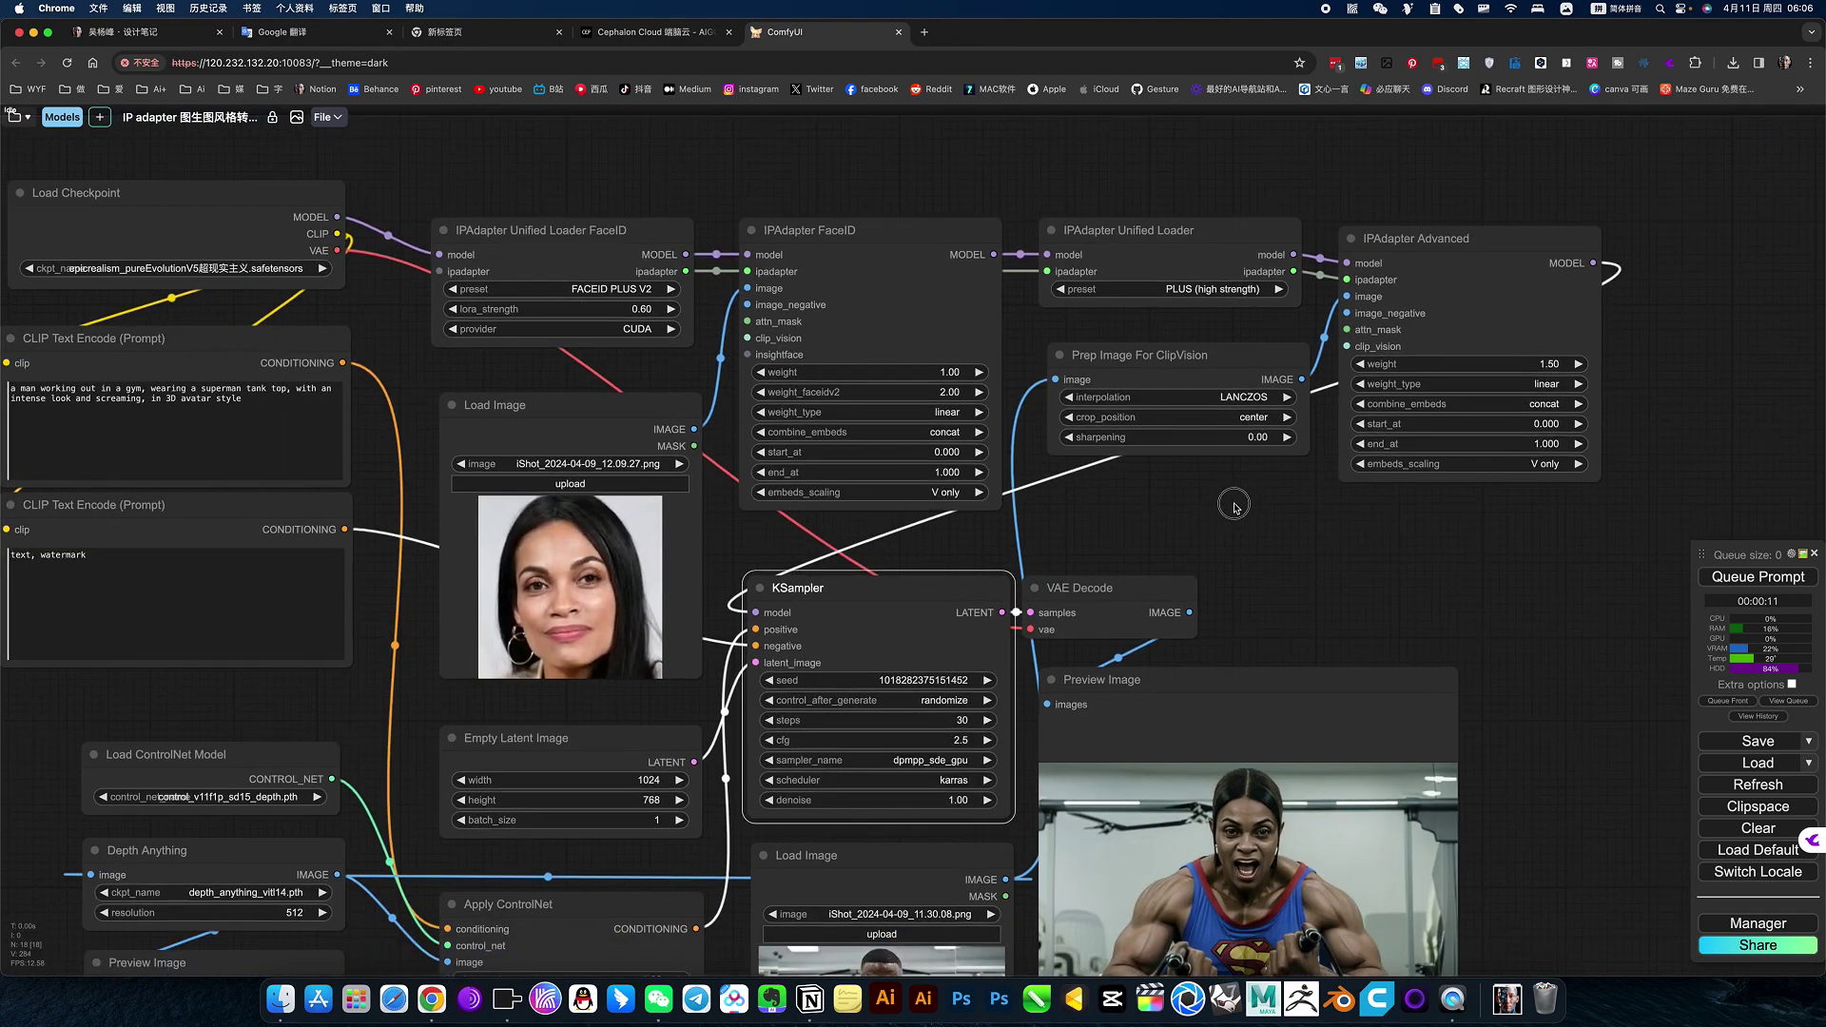
Inspect how Prep Image For ClipVision feeds IPAdapter Advanced, and compare the gym reference photo with the generated picture.
left_click_drag(1234, 506, 1228, 497)
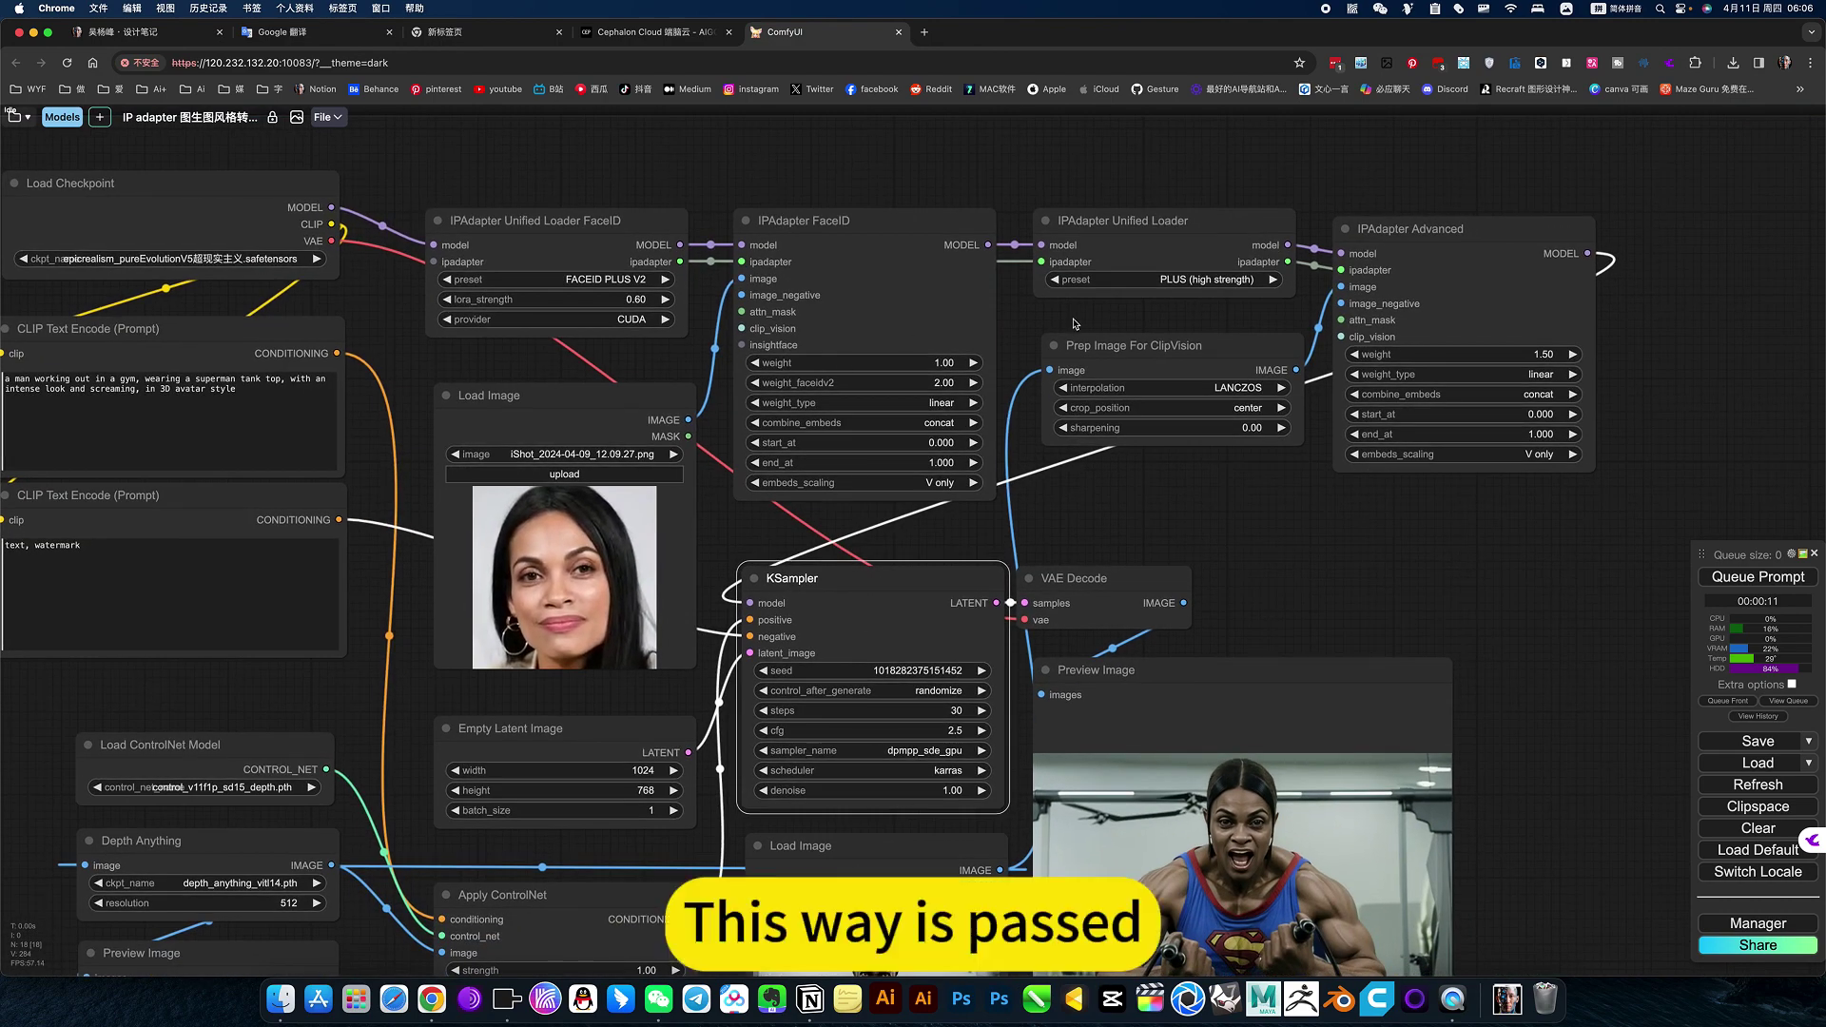
left_click_drag(1079, 473, 993, 482)
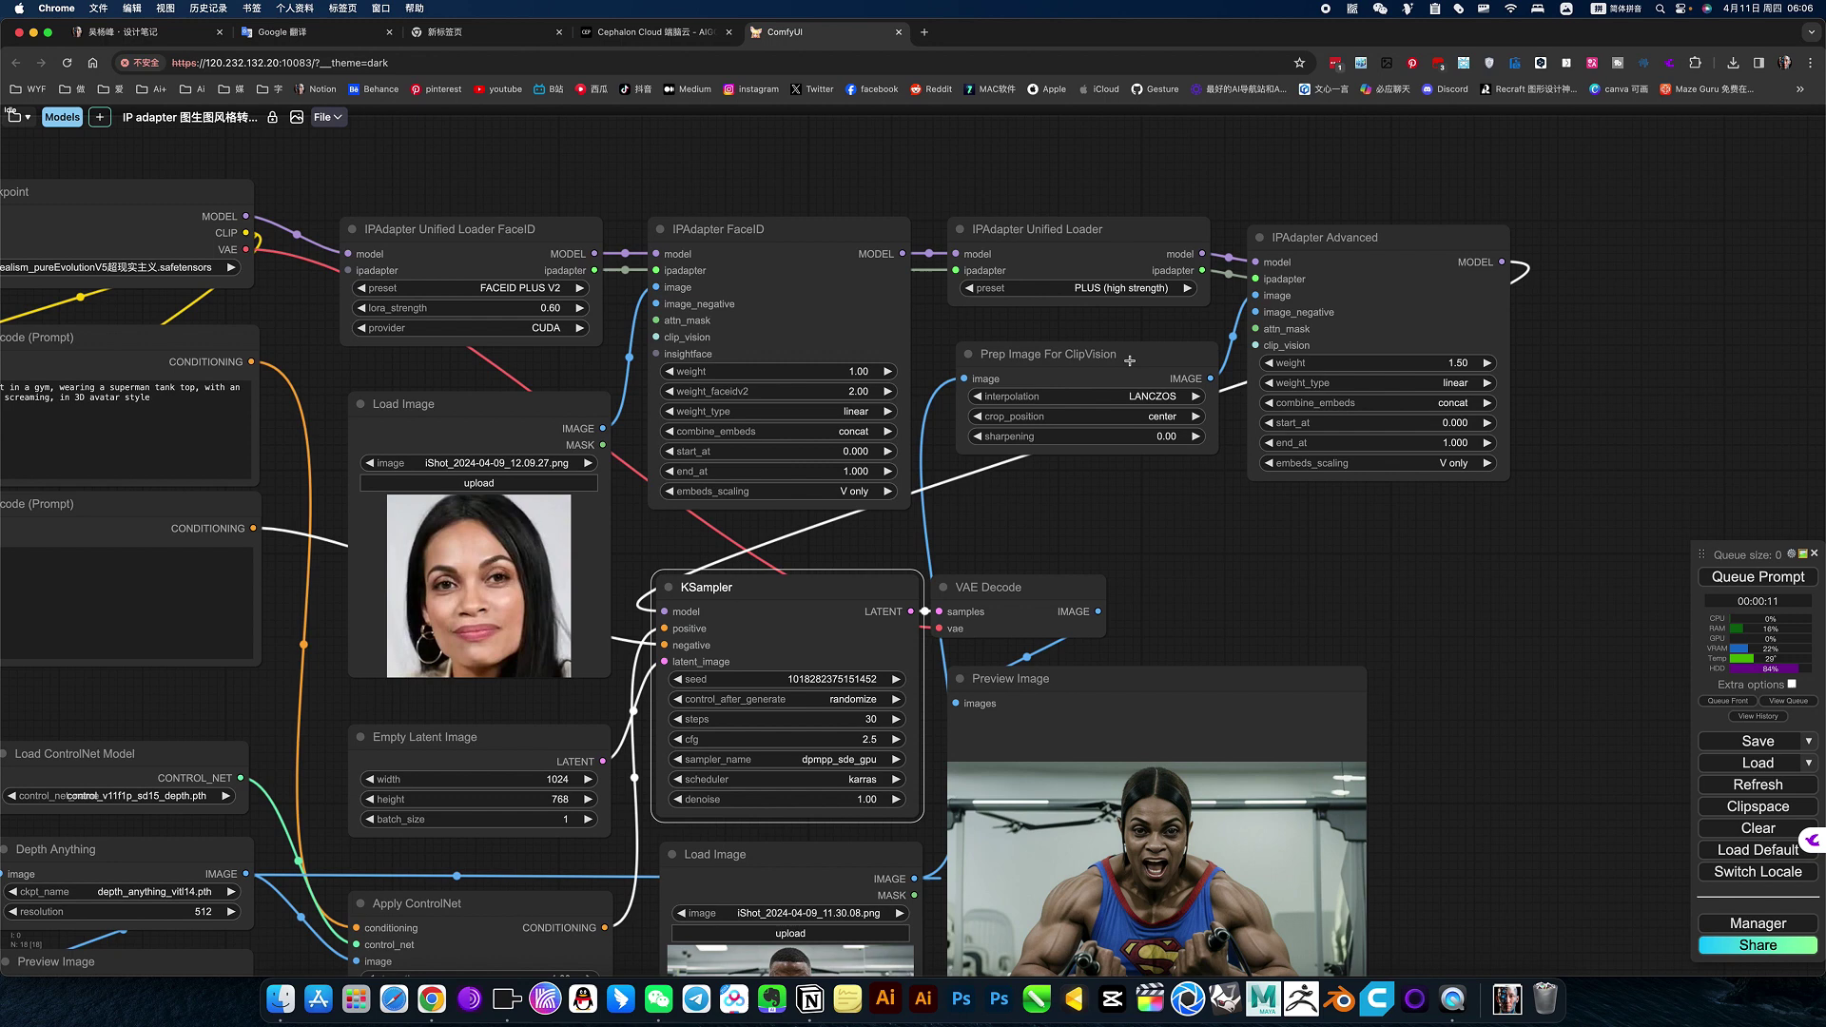
left_click_drag(1129, 360, 1118, 353)
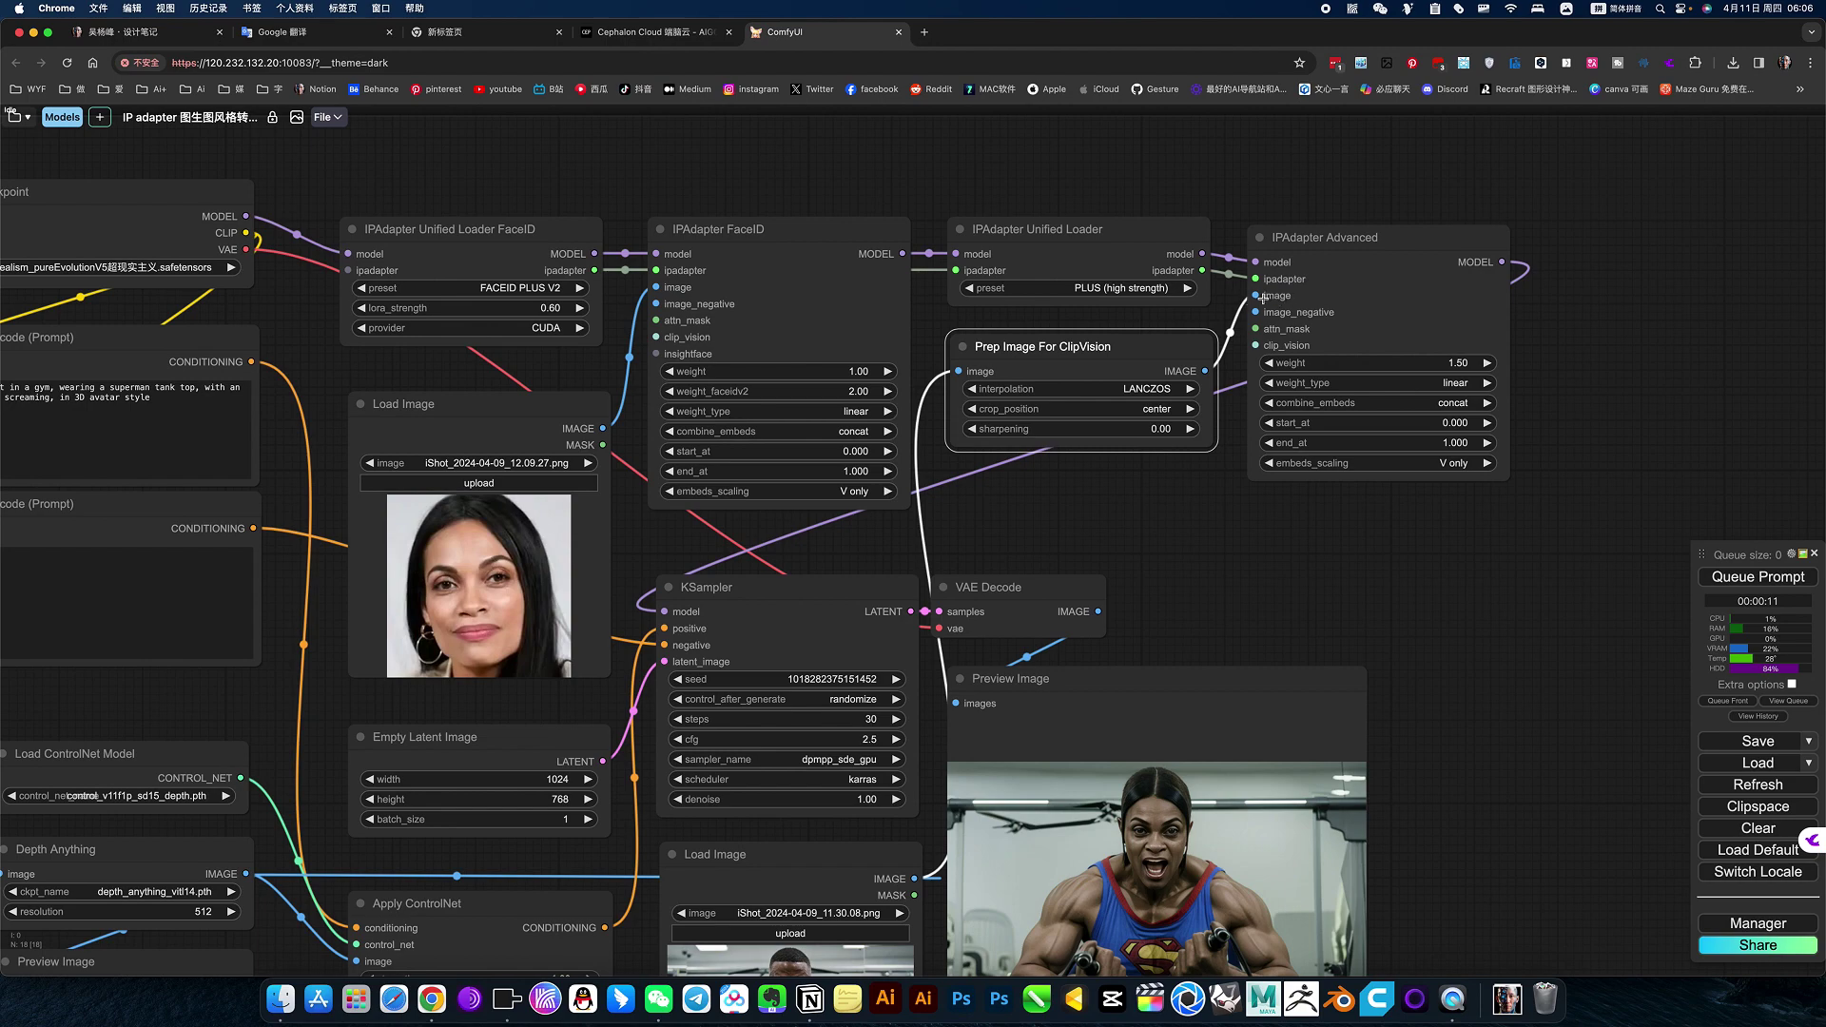
scroll(1206, 542, "down", 5)
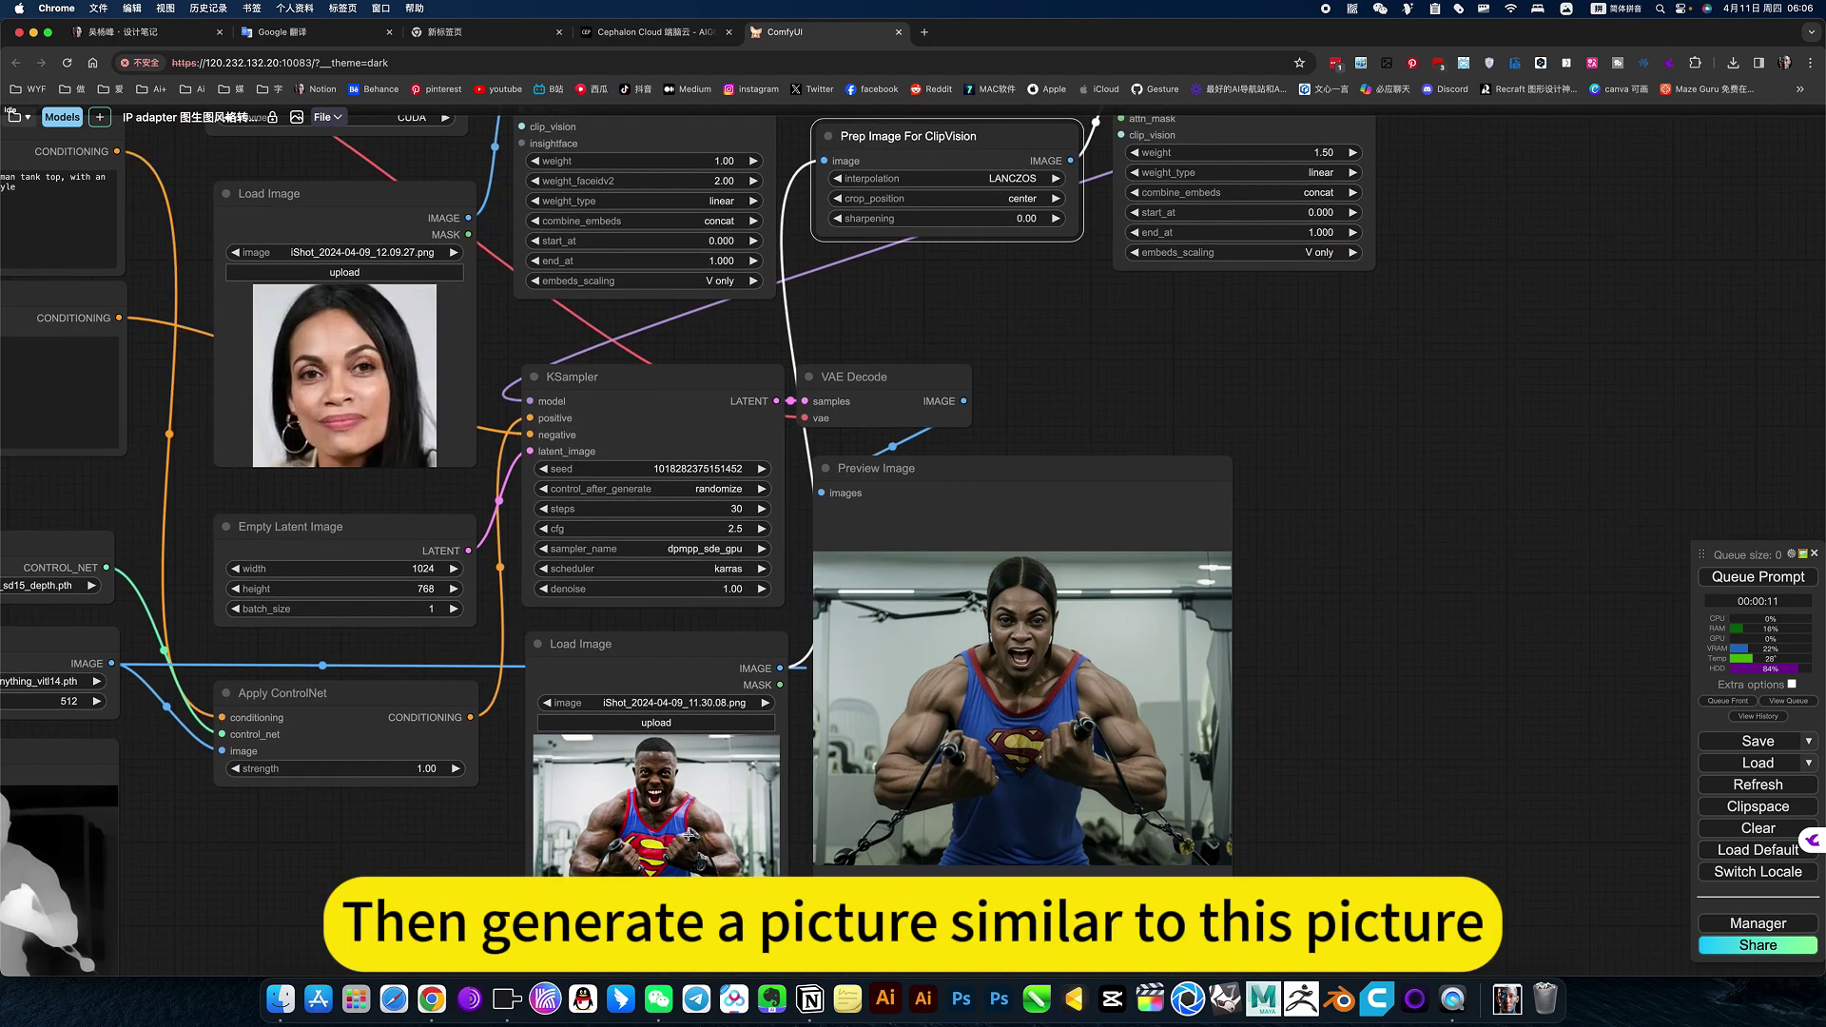
left_click_drag(1381, 687, 1494, 602)
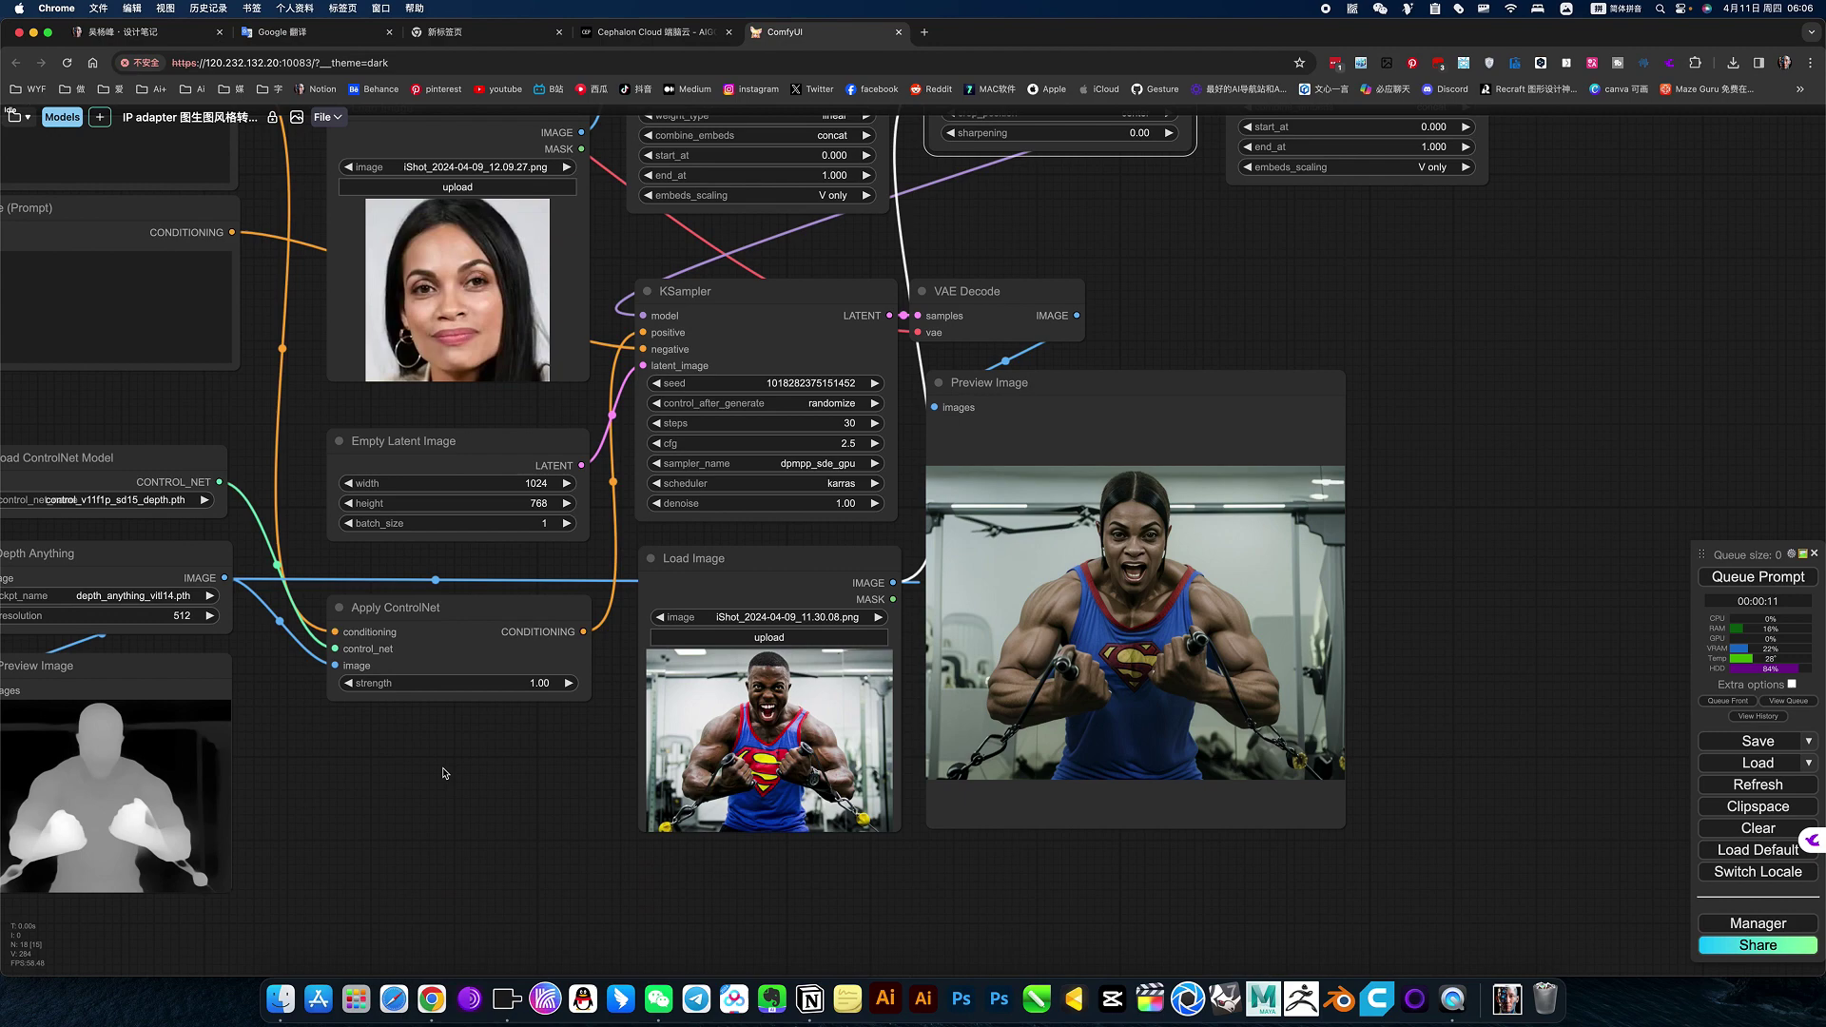
Inspect the IPAdapter Advanced, IPAdapter Unified Loader and IPAdapter FaceID nodes in turn, highlighting the links of each.
scroll(456, 766, "up", 2)
scroll(456, 766, "left", 2)
left_click_drag(1134, 514, 903, 824)
scroll(877, 484, "up", 7)
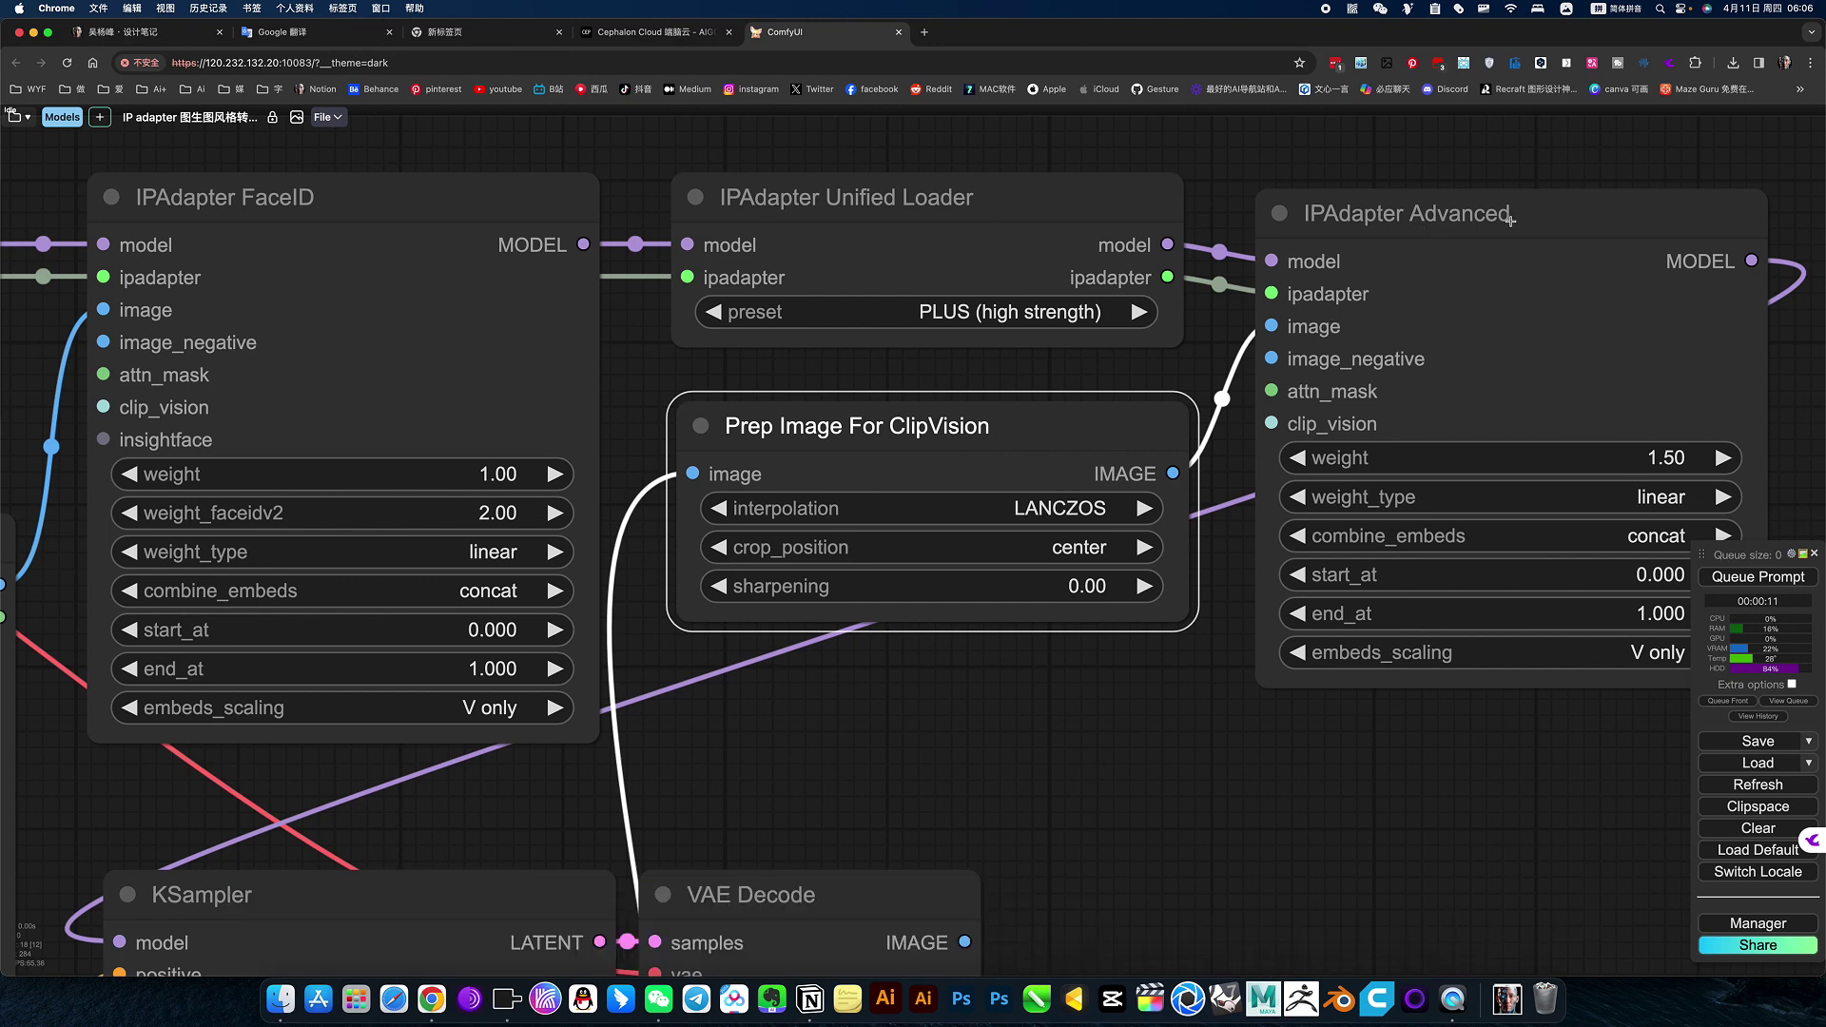
left_click(1468, 261)
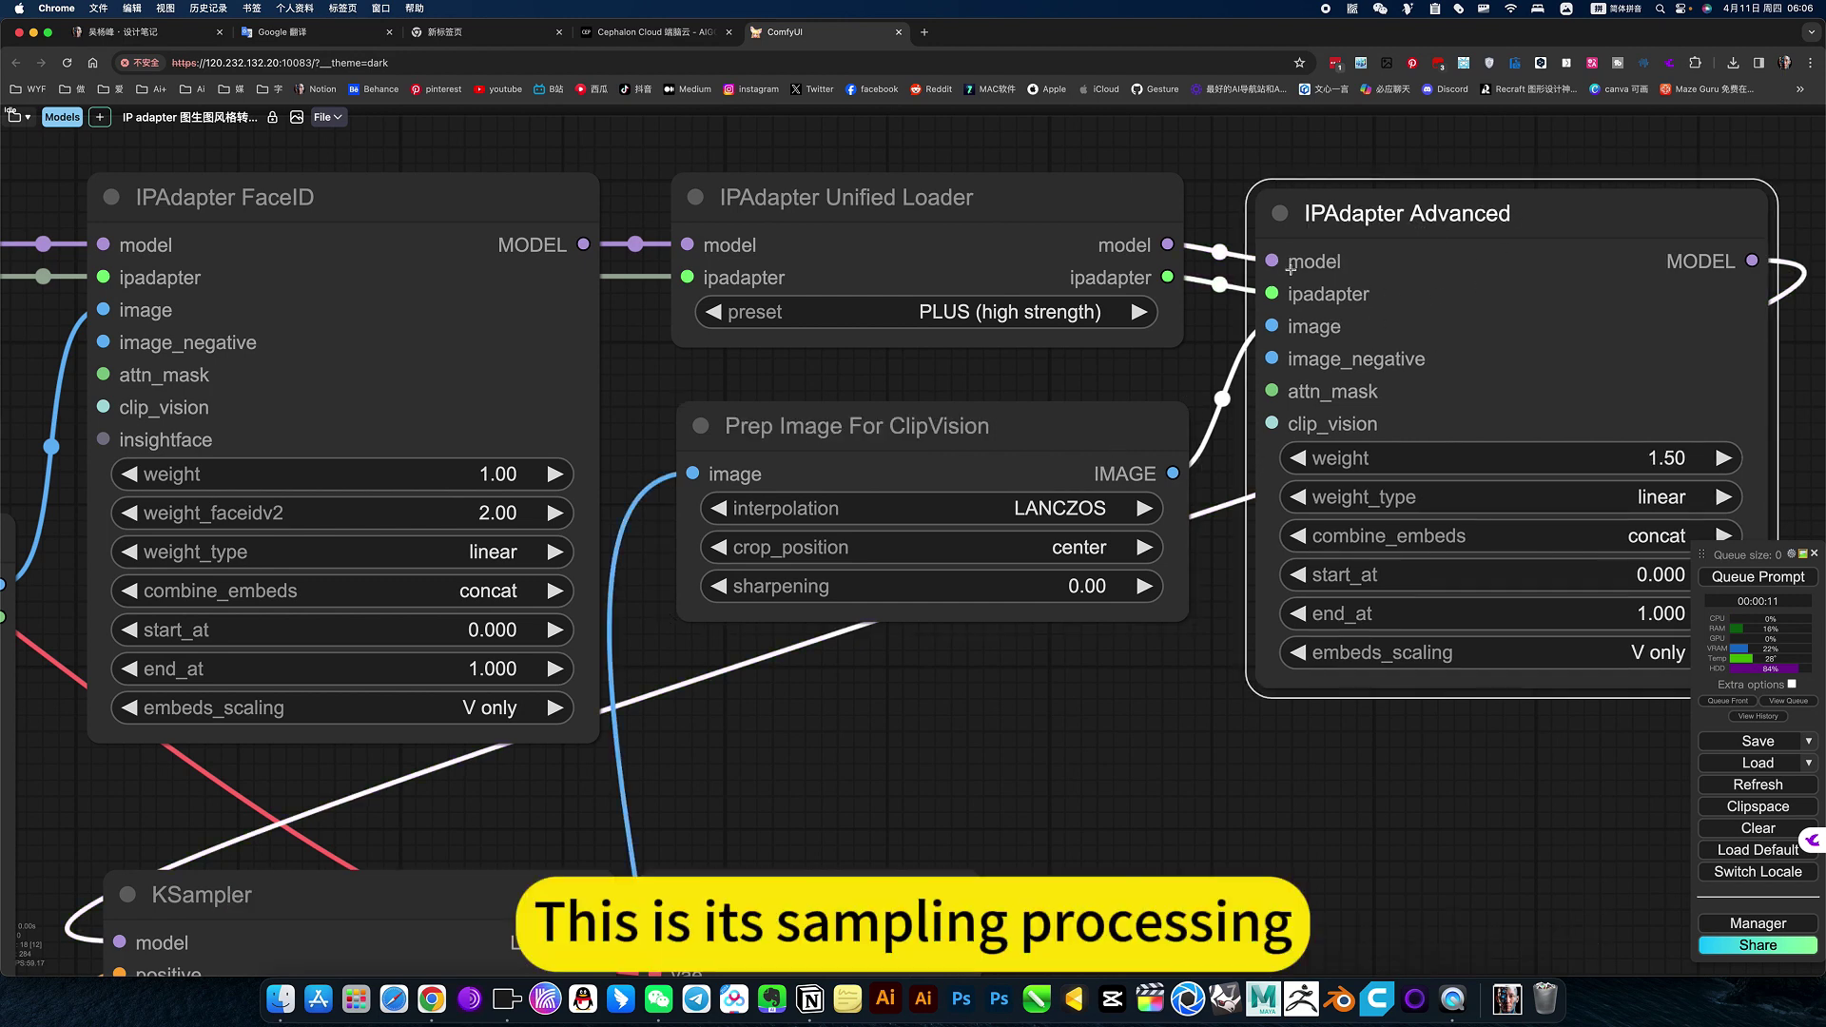
scroll(1290, 269, "down", 4)
left_click_drag(1008, 204, 1097, 272)
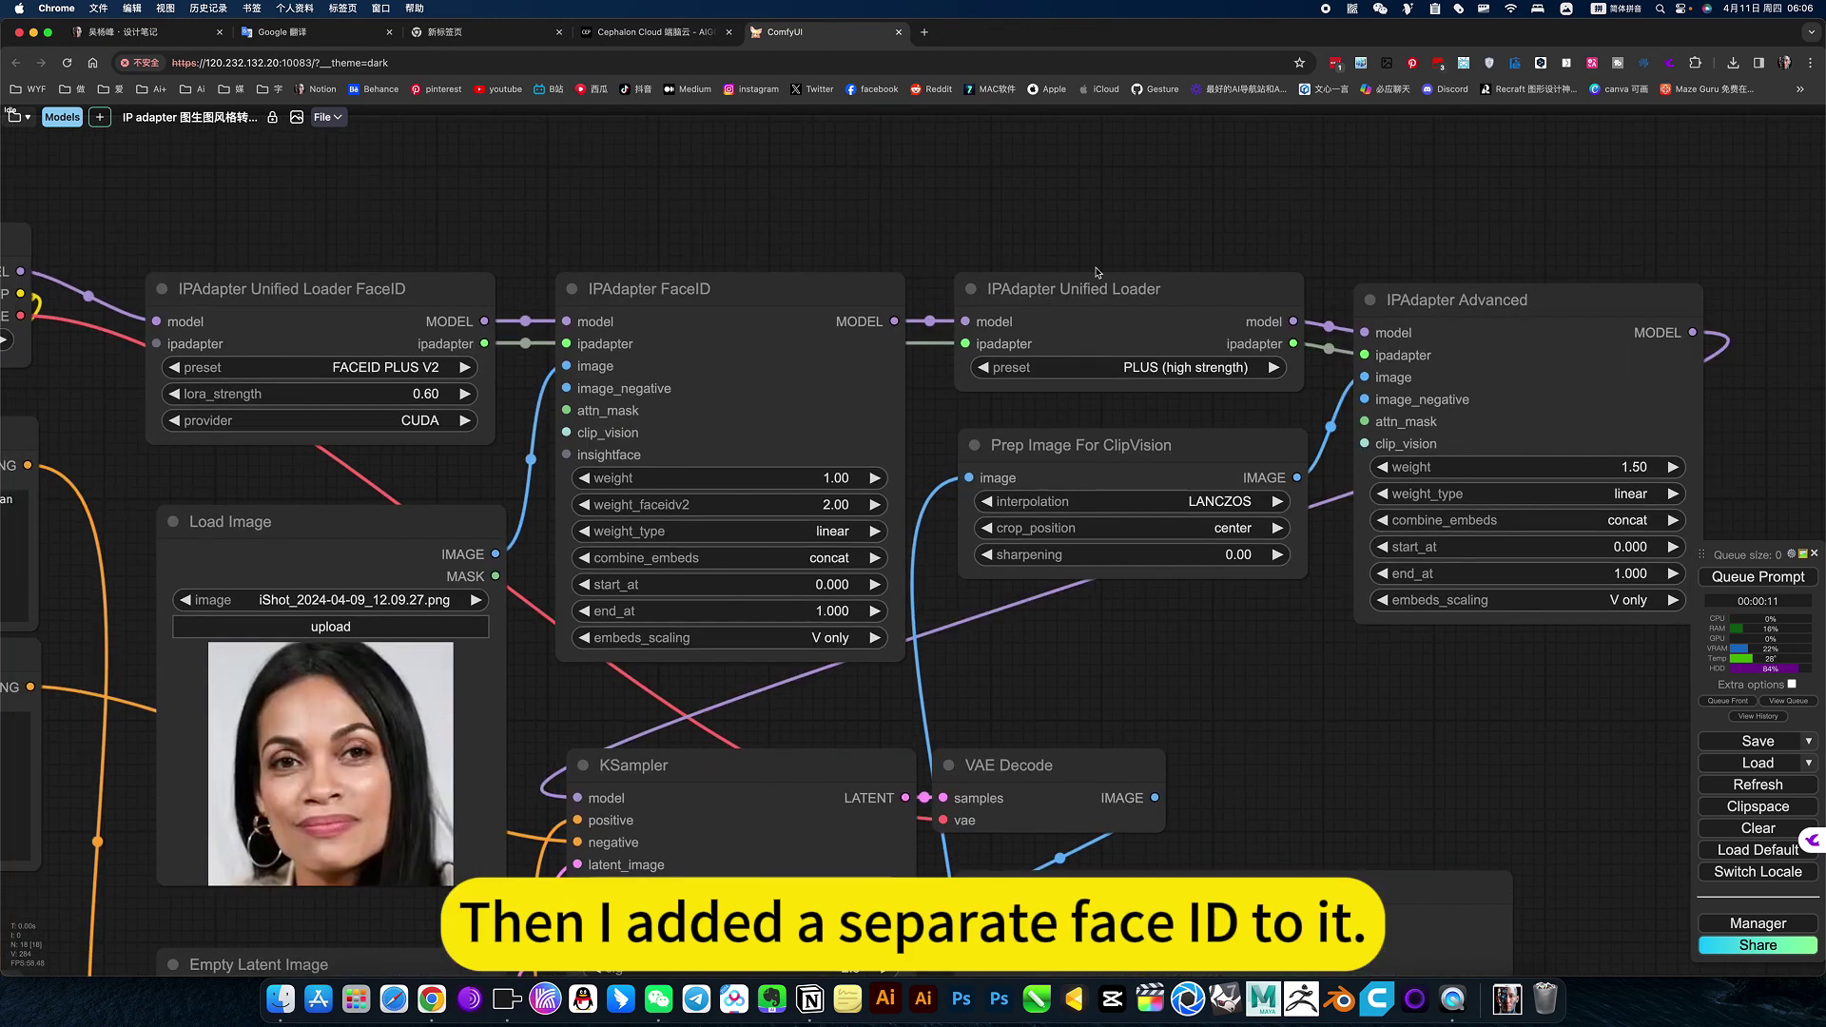
left_click(1071, 291)
left_click(691, 308)
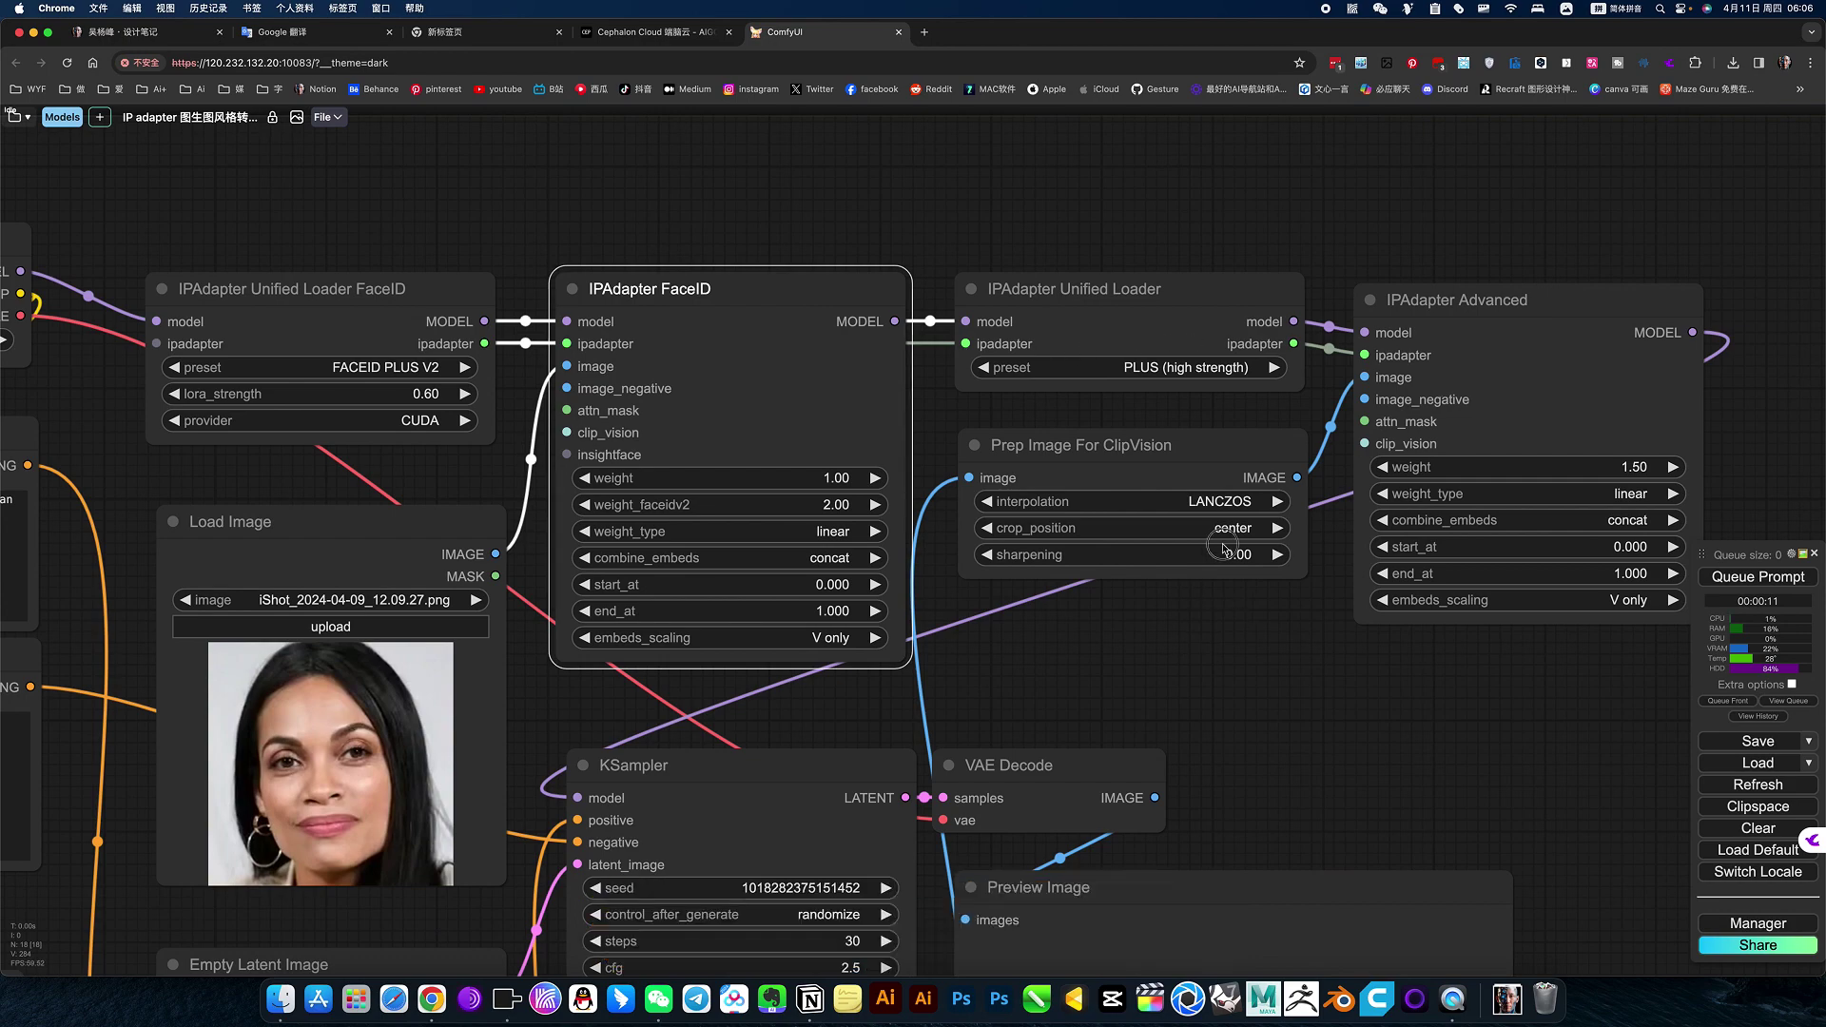
Trace the gym reference photo's path from its Load Image node through Prep Image For ClipVision to the IPAdapter Advanced image input.
scroll(1046, 666, "down", 5)
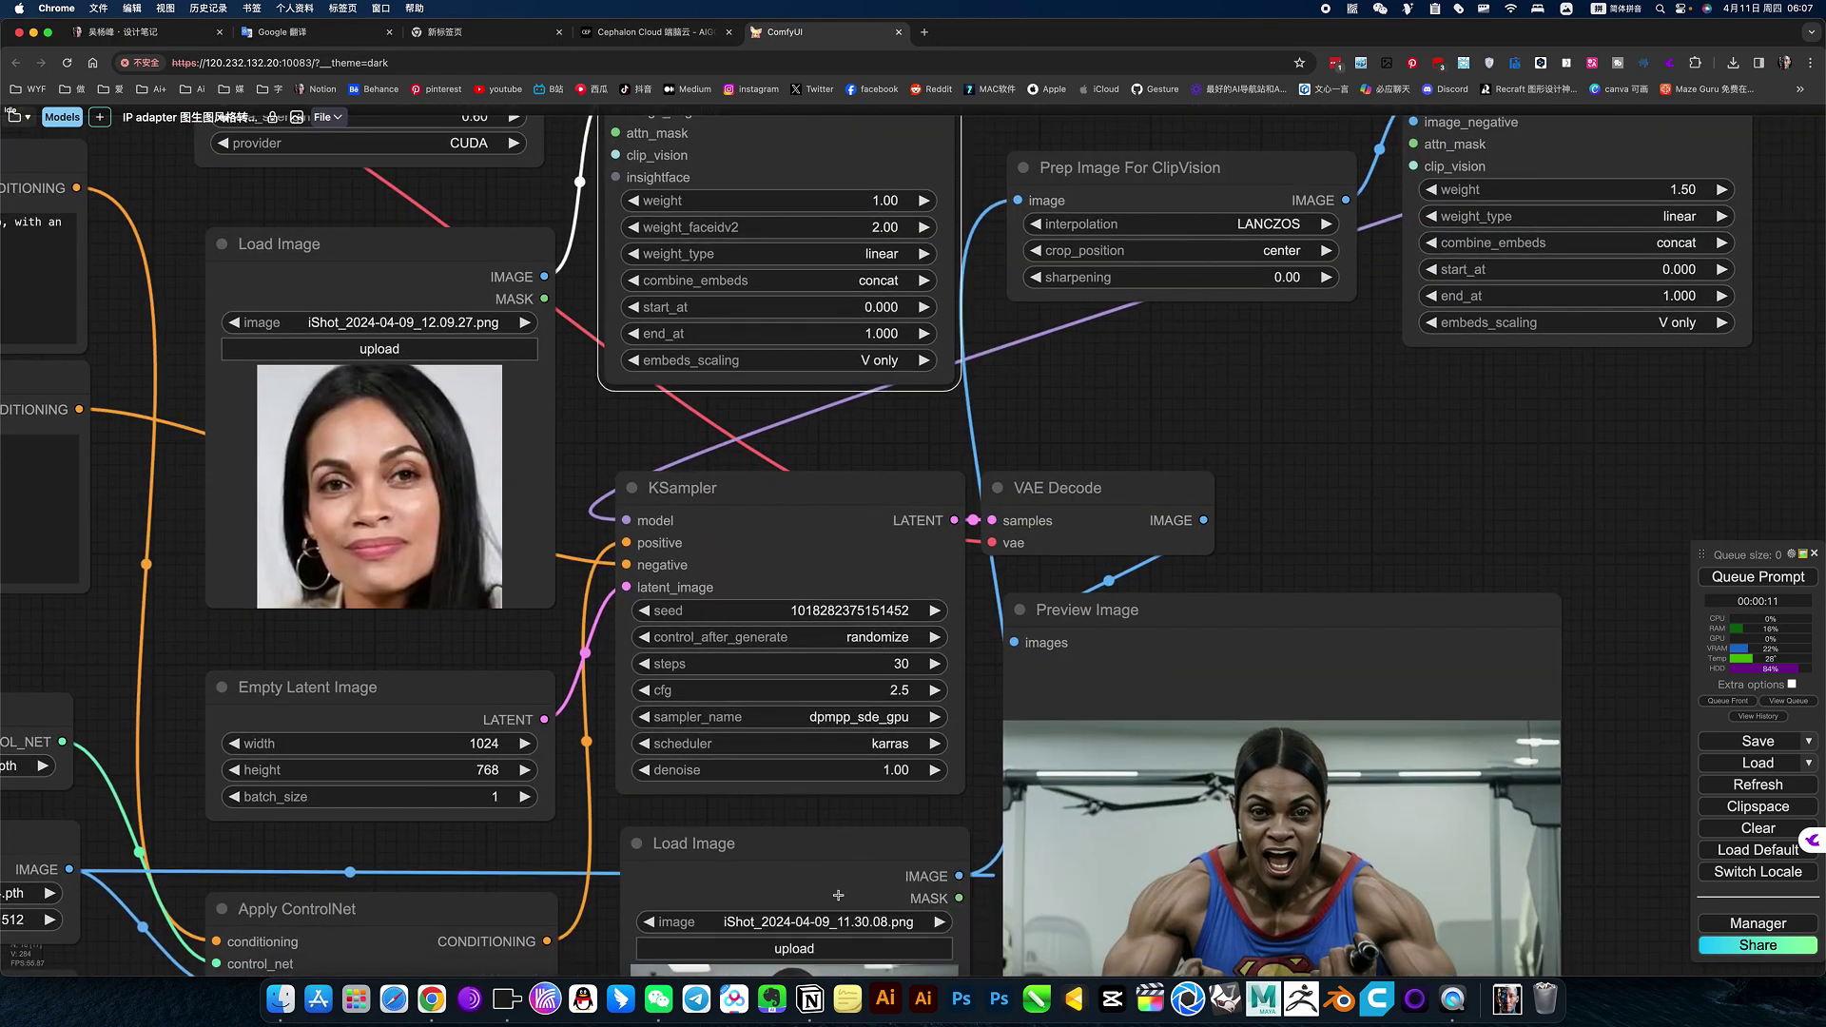
left_click_drag(1384, 501, 1410, 371)
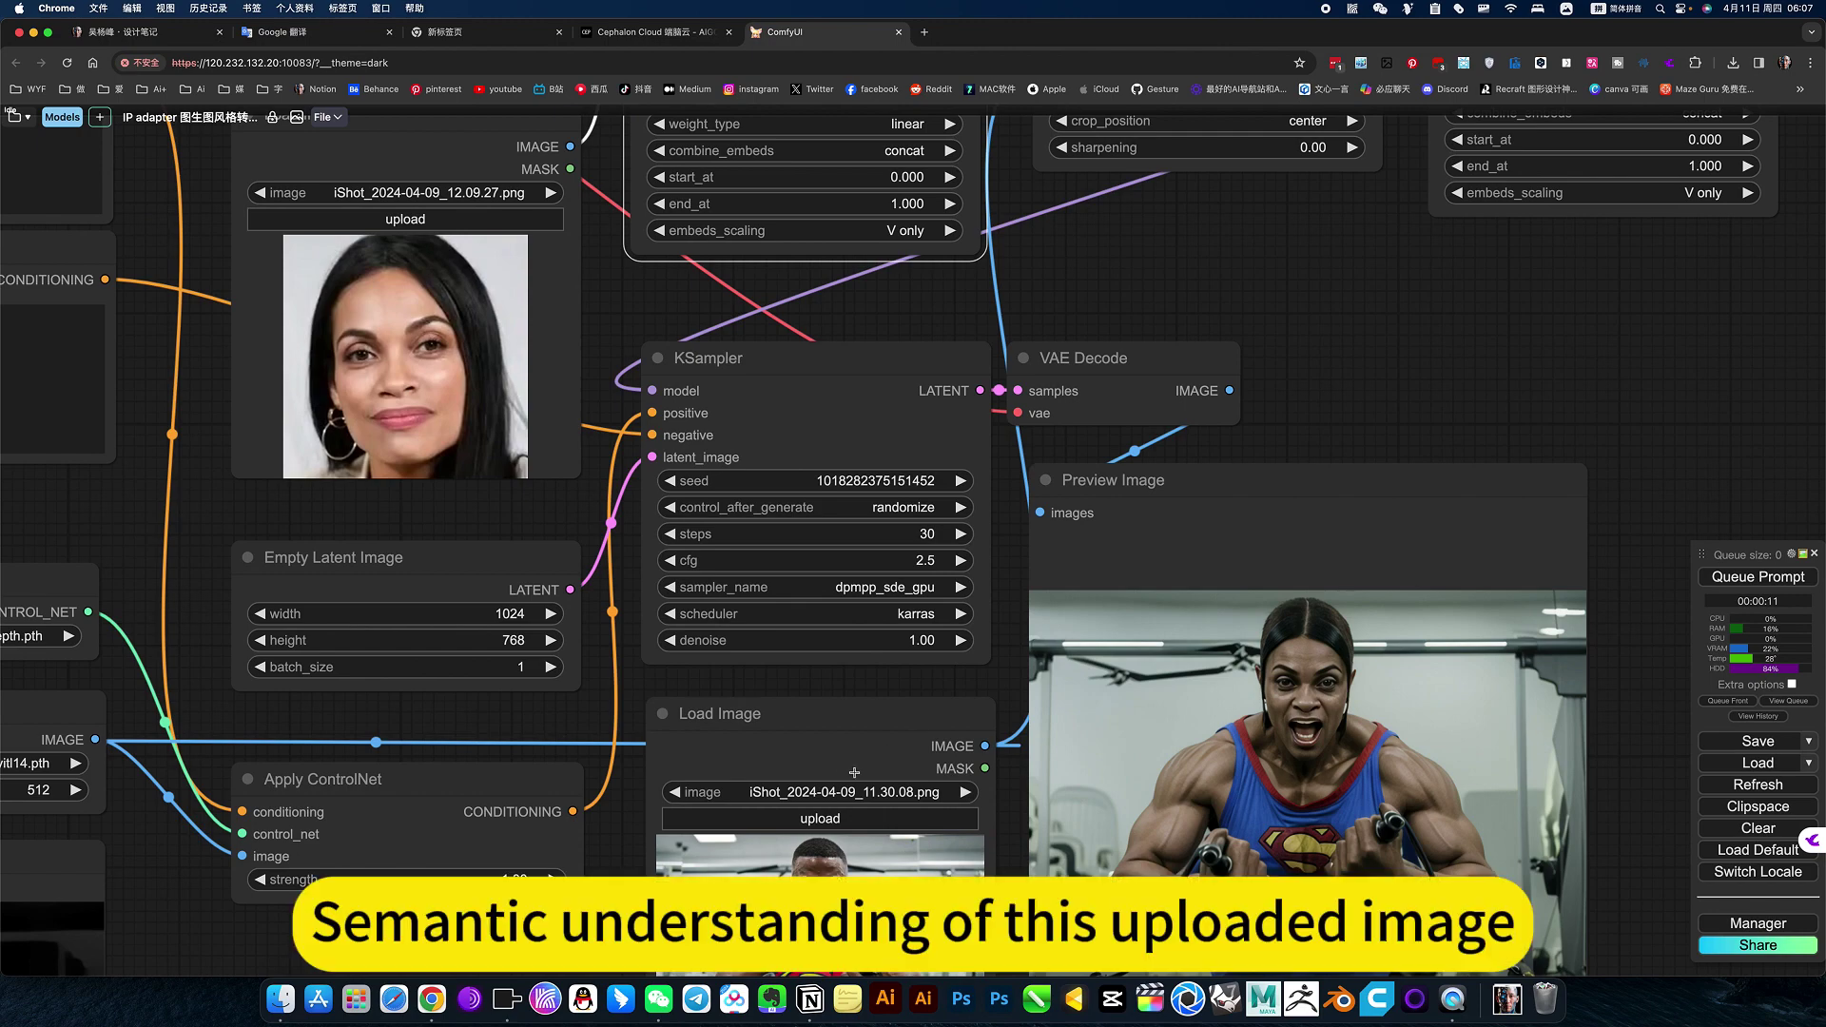
scroll(1345, 297, "up", 5)
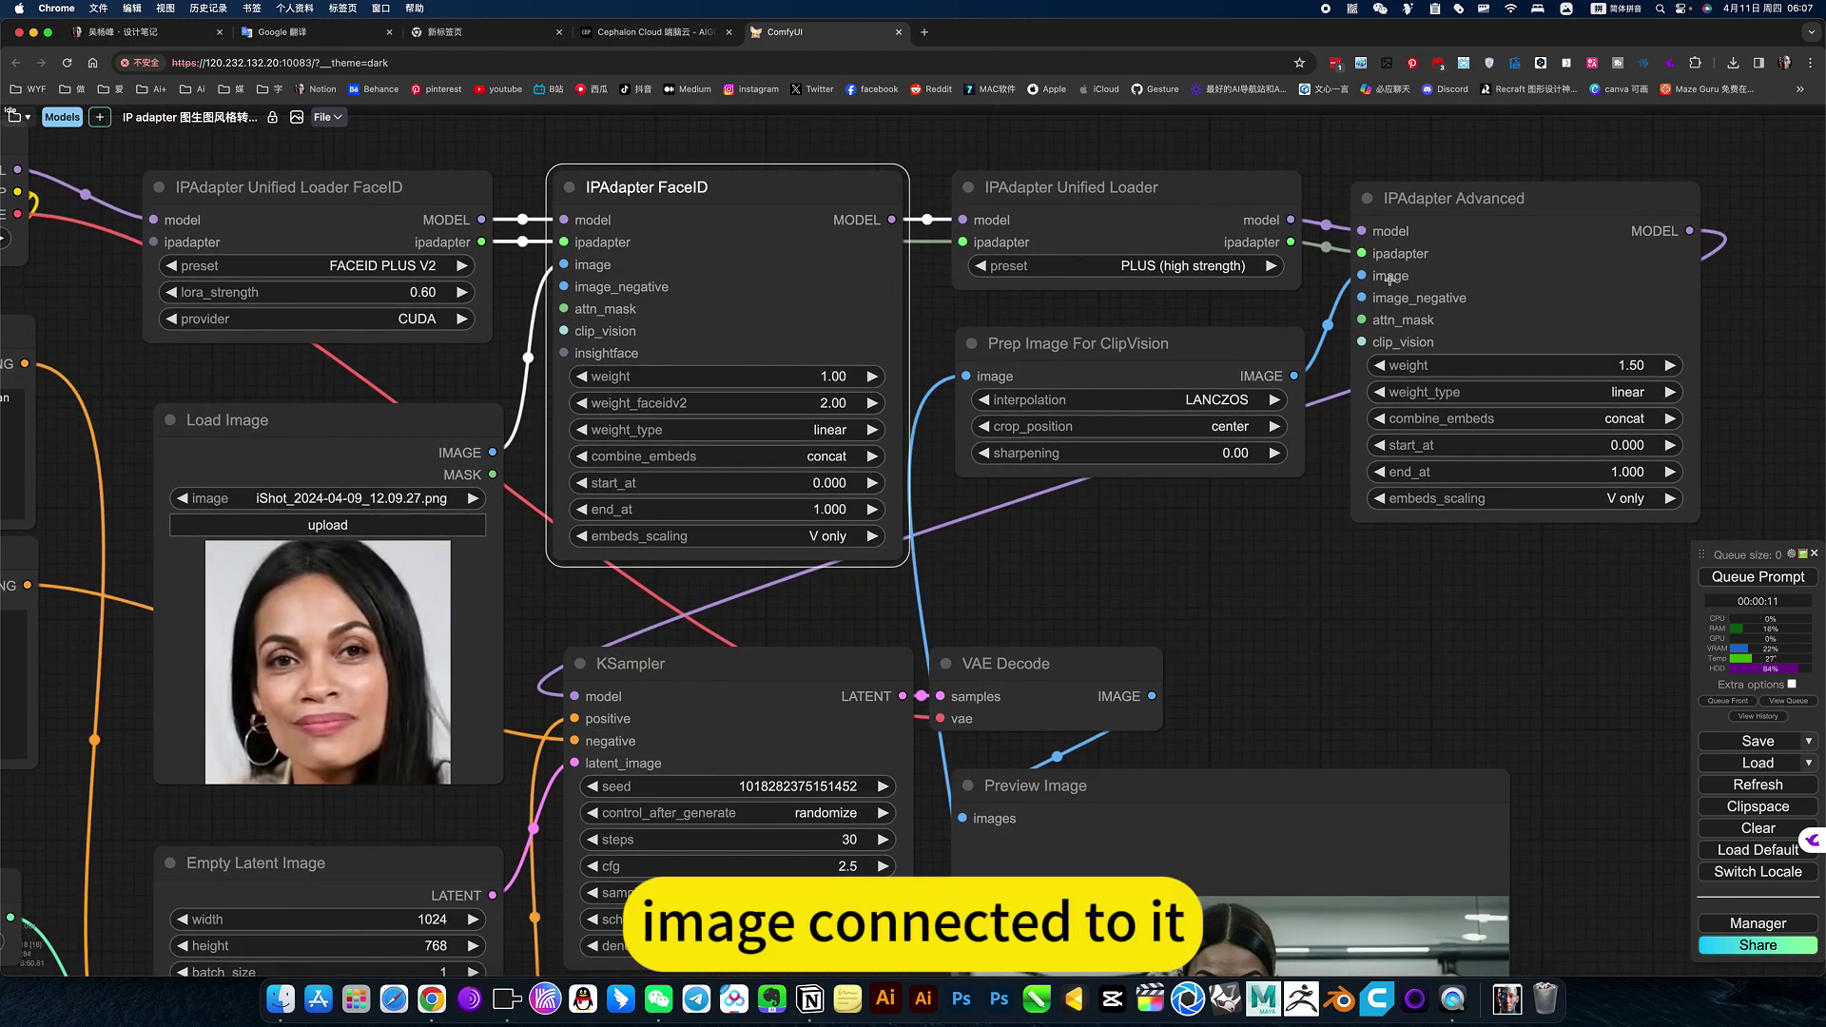
scroll(1258, 668, "down", 4)
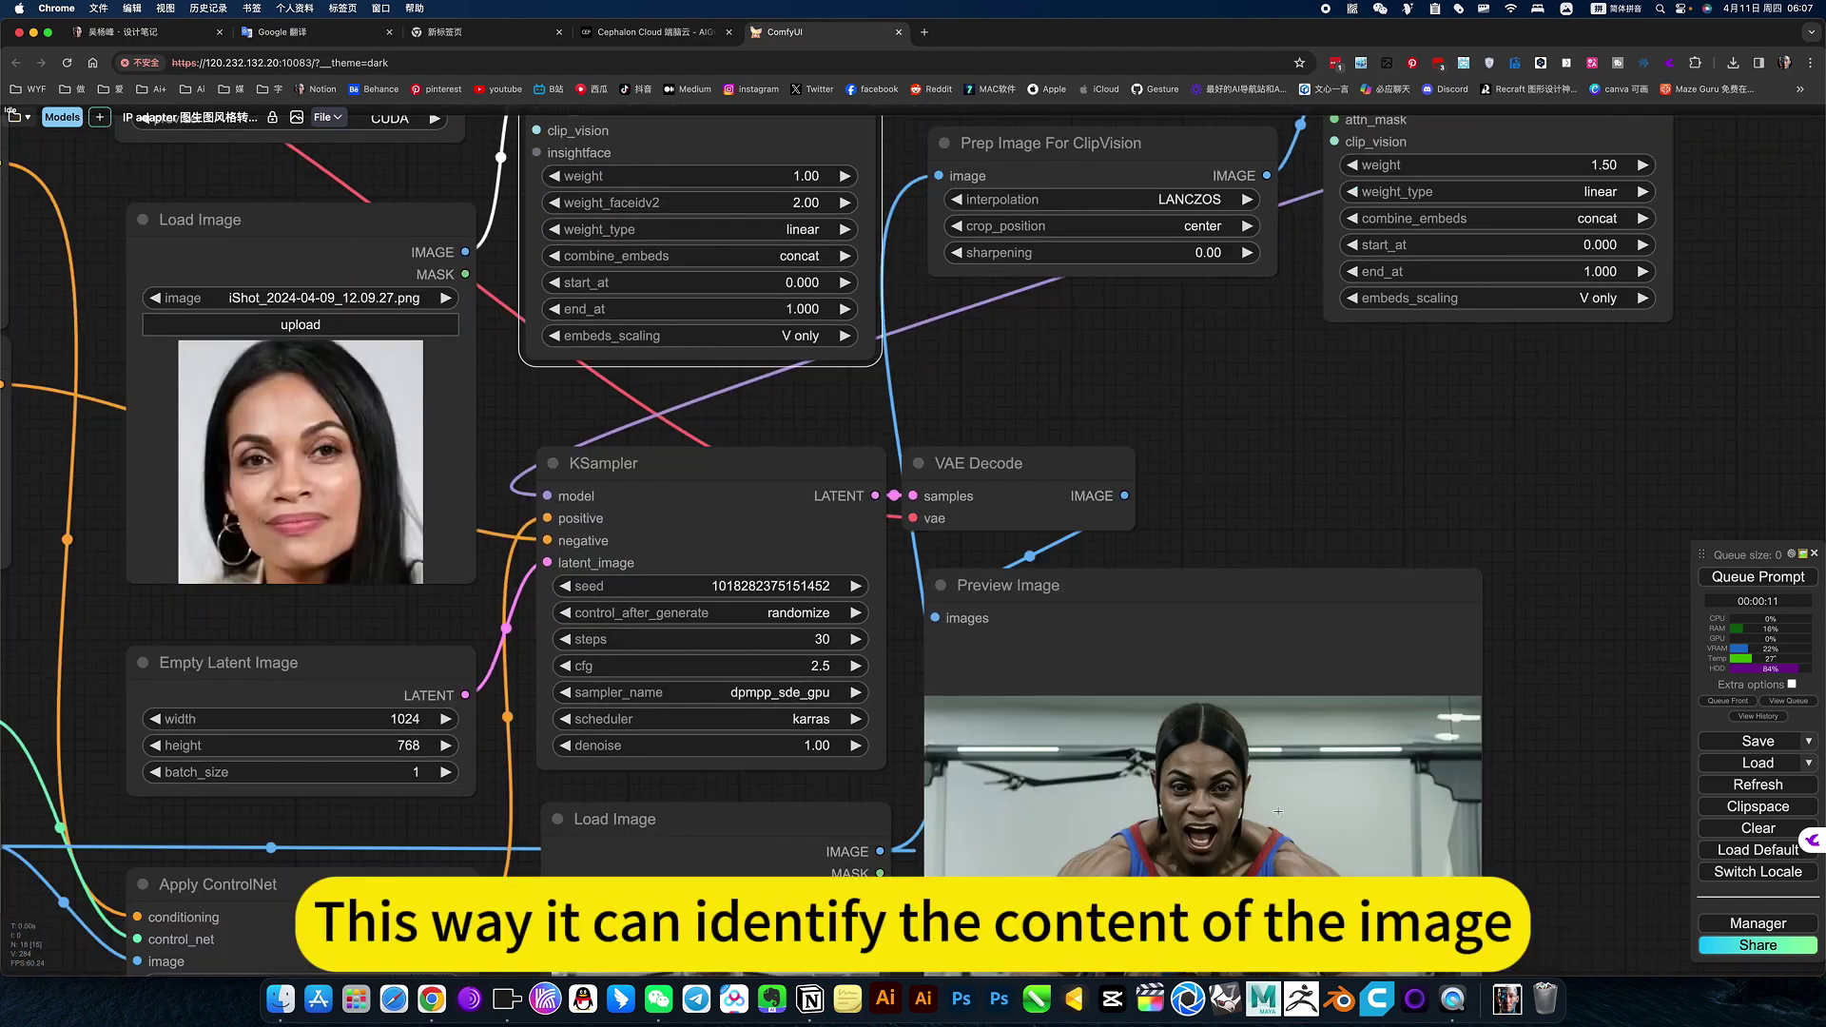
scroll(1564, 825, "down", 5)
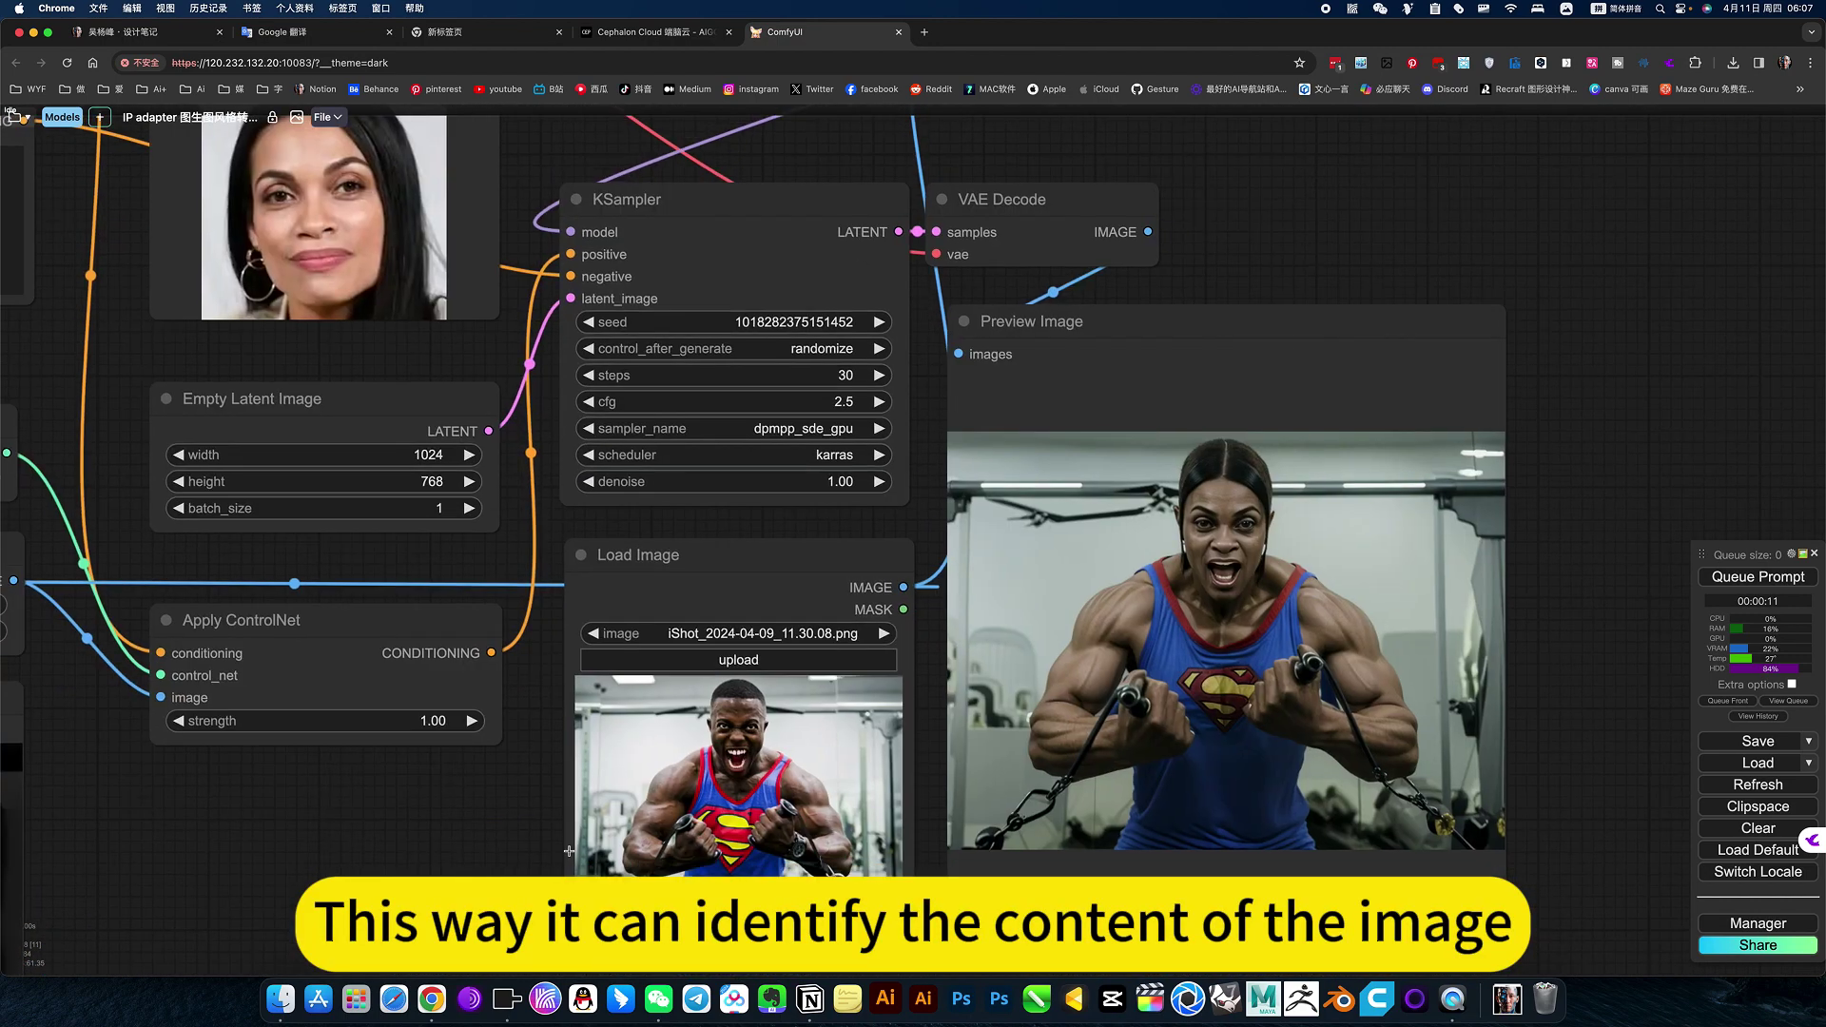
Examine the ControlNet branch, covering the Depth Anything preview, the Apply ControlNet links and the depth model in Load ControlNet Model.
scroll(482, 864, "left", 10)
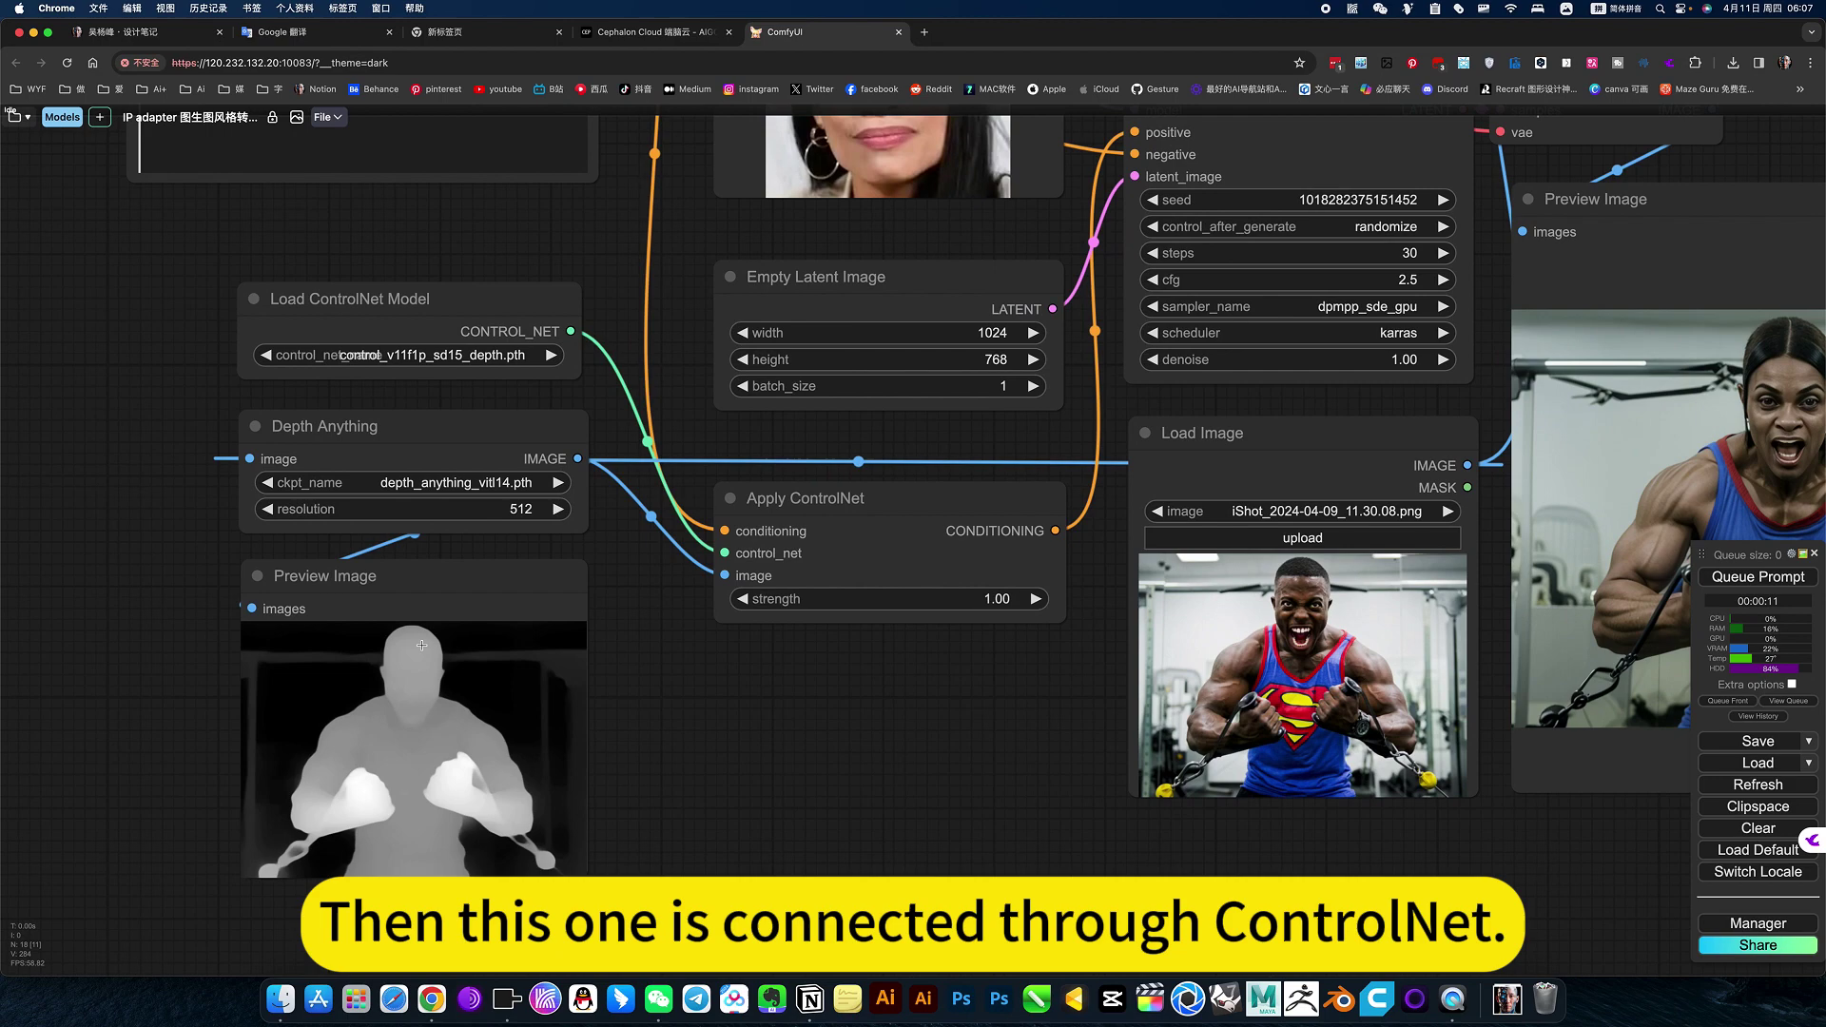
left_click(830, 518)
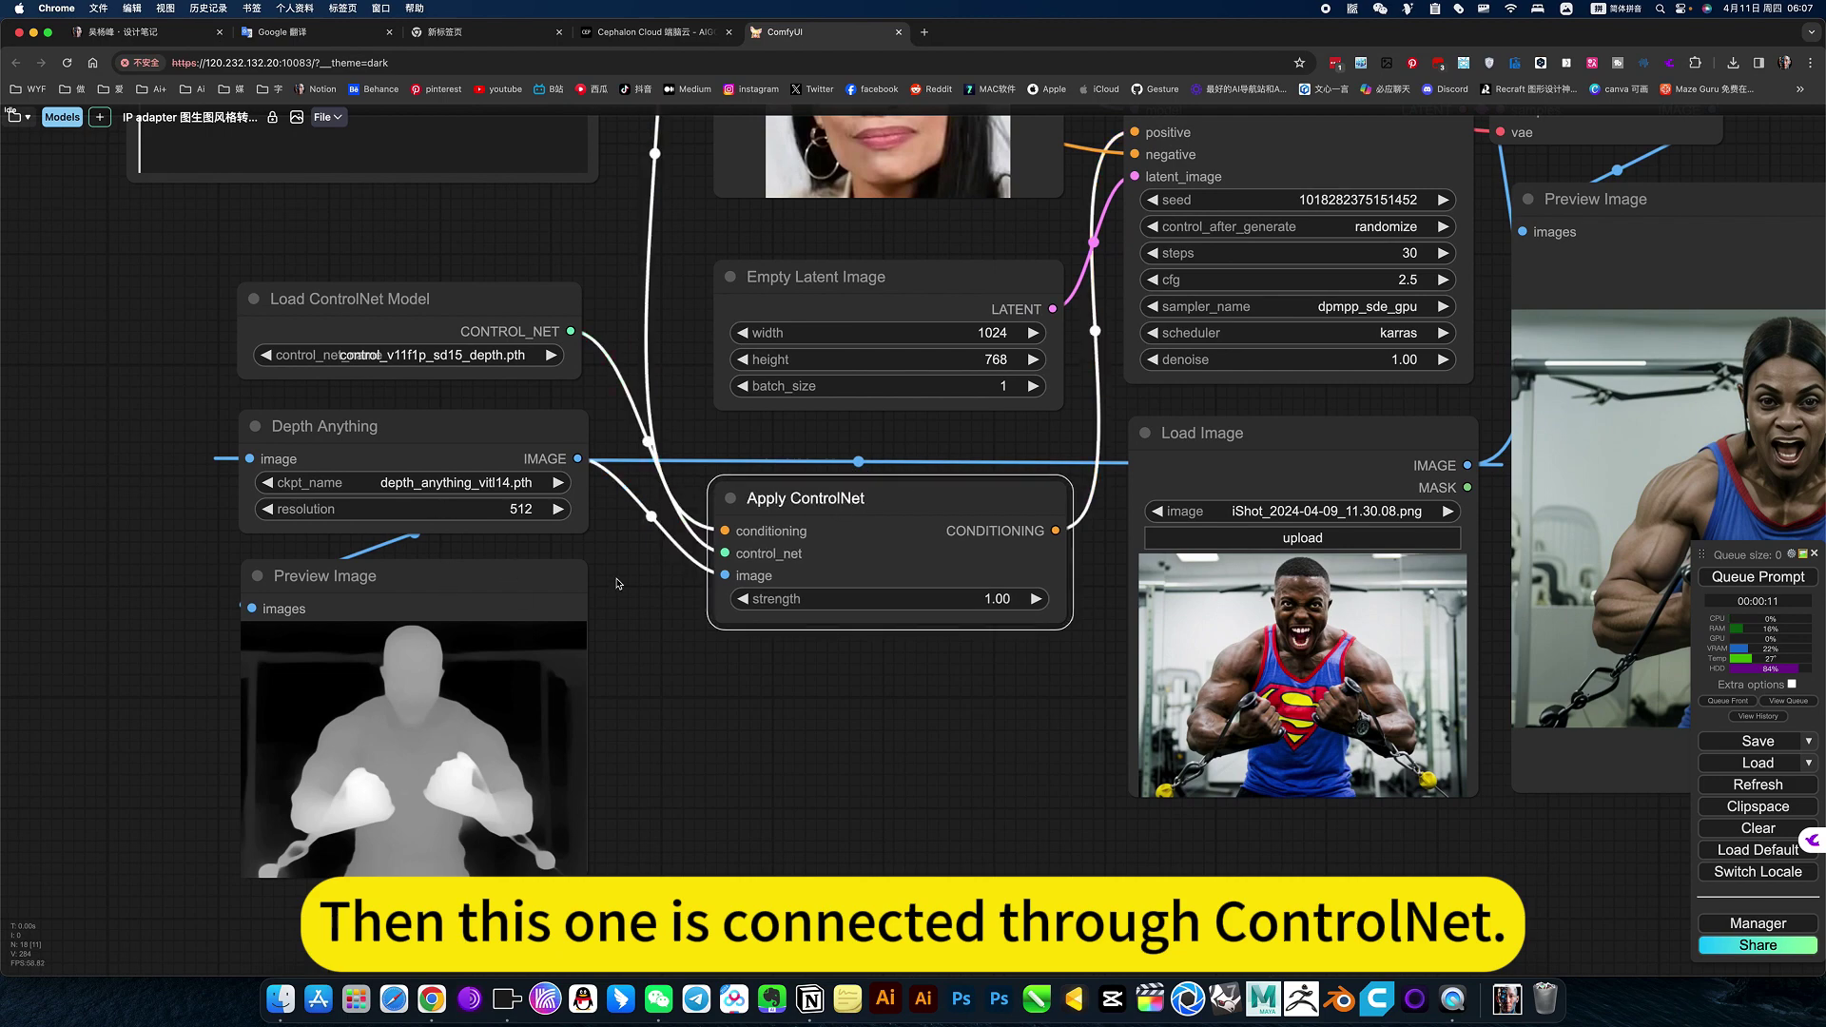
scroll(949, 666, "right", 5)
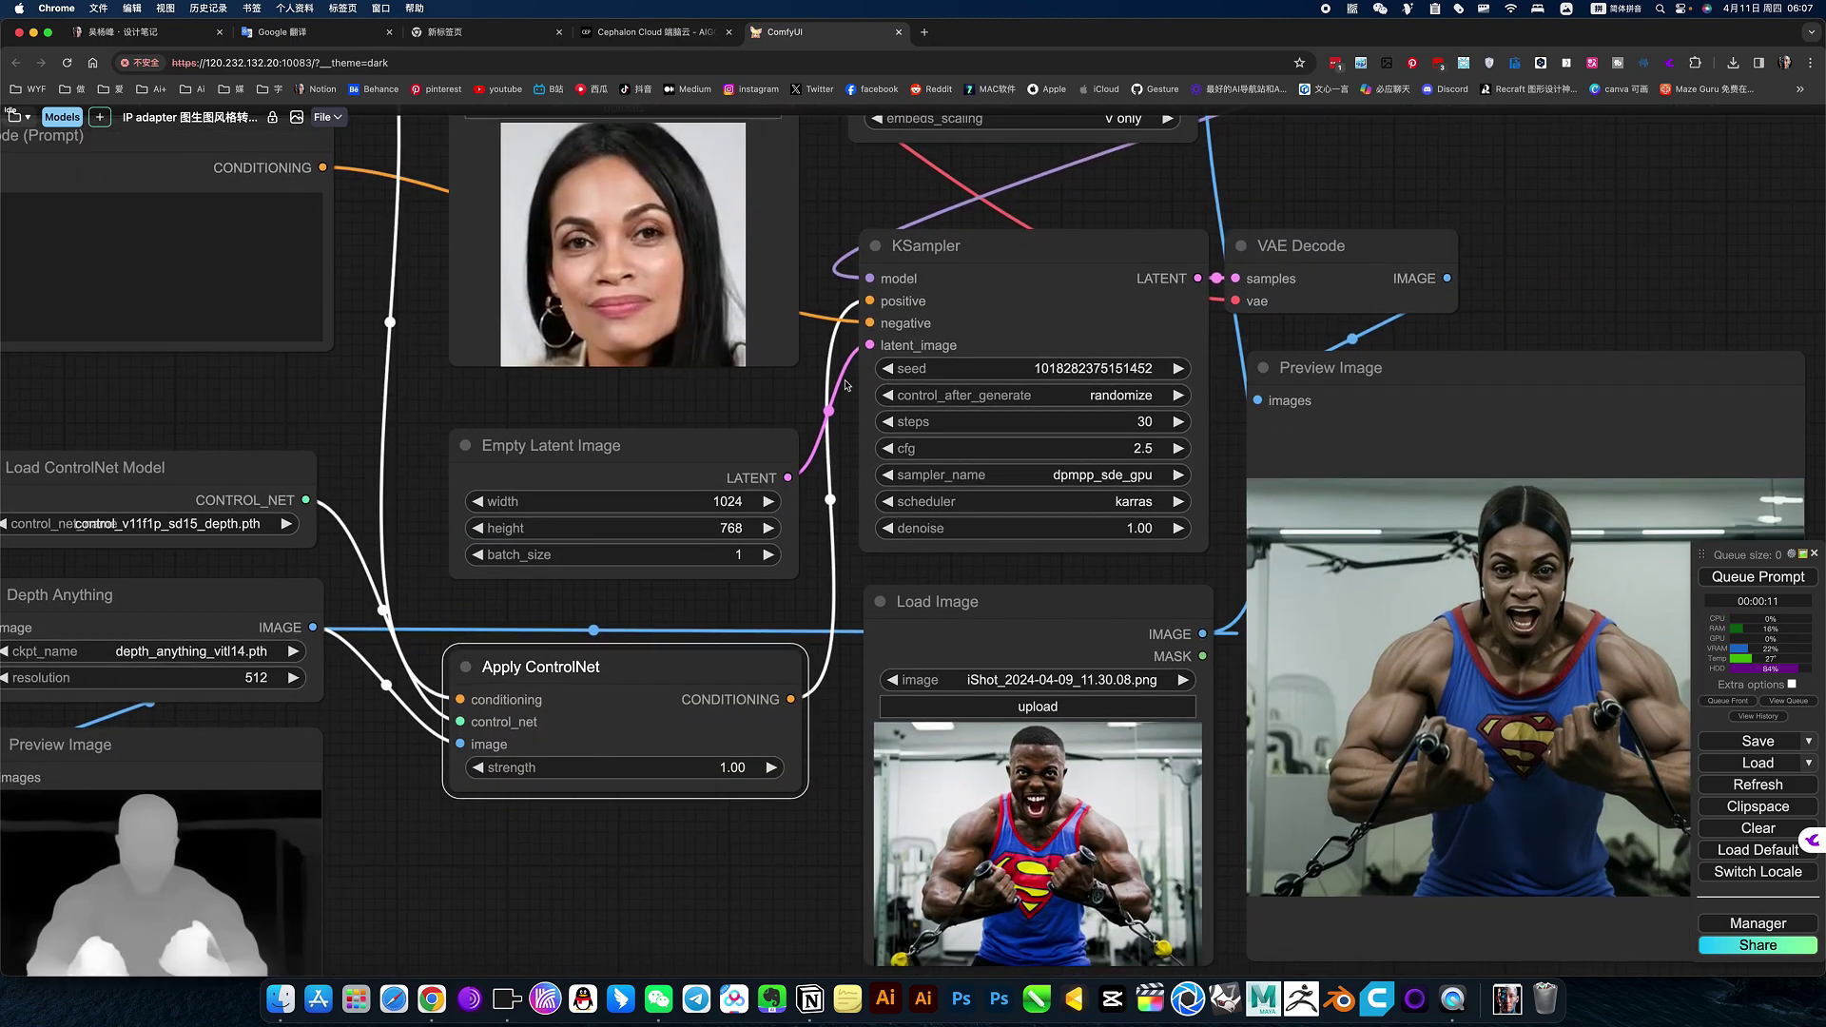
scroll(962, 502, "down", 5)
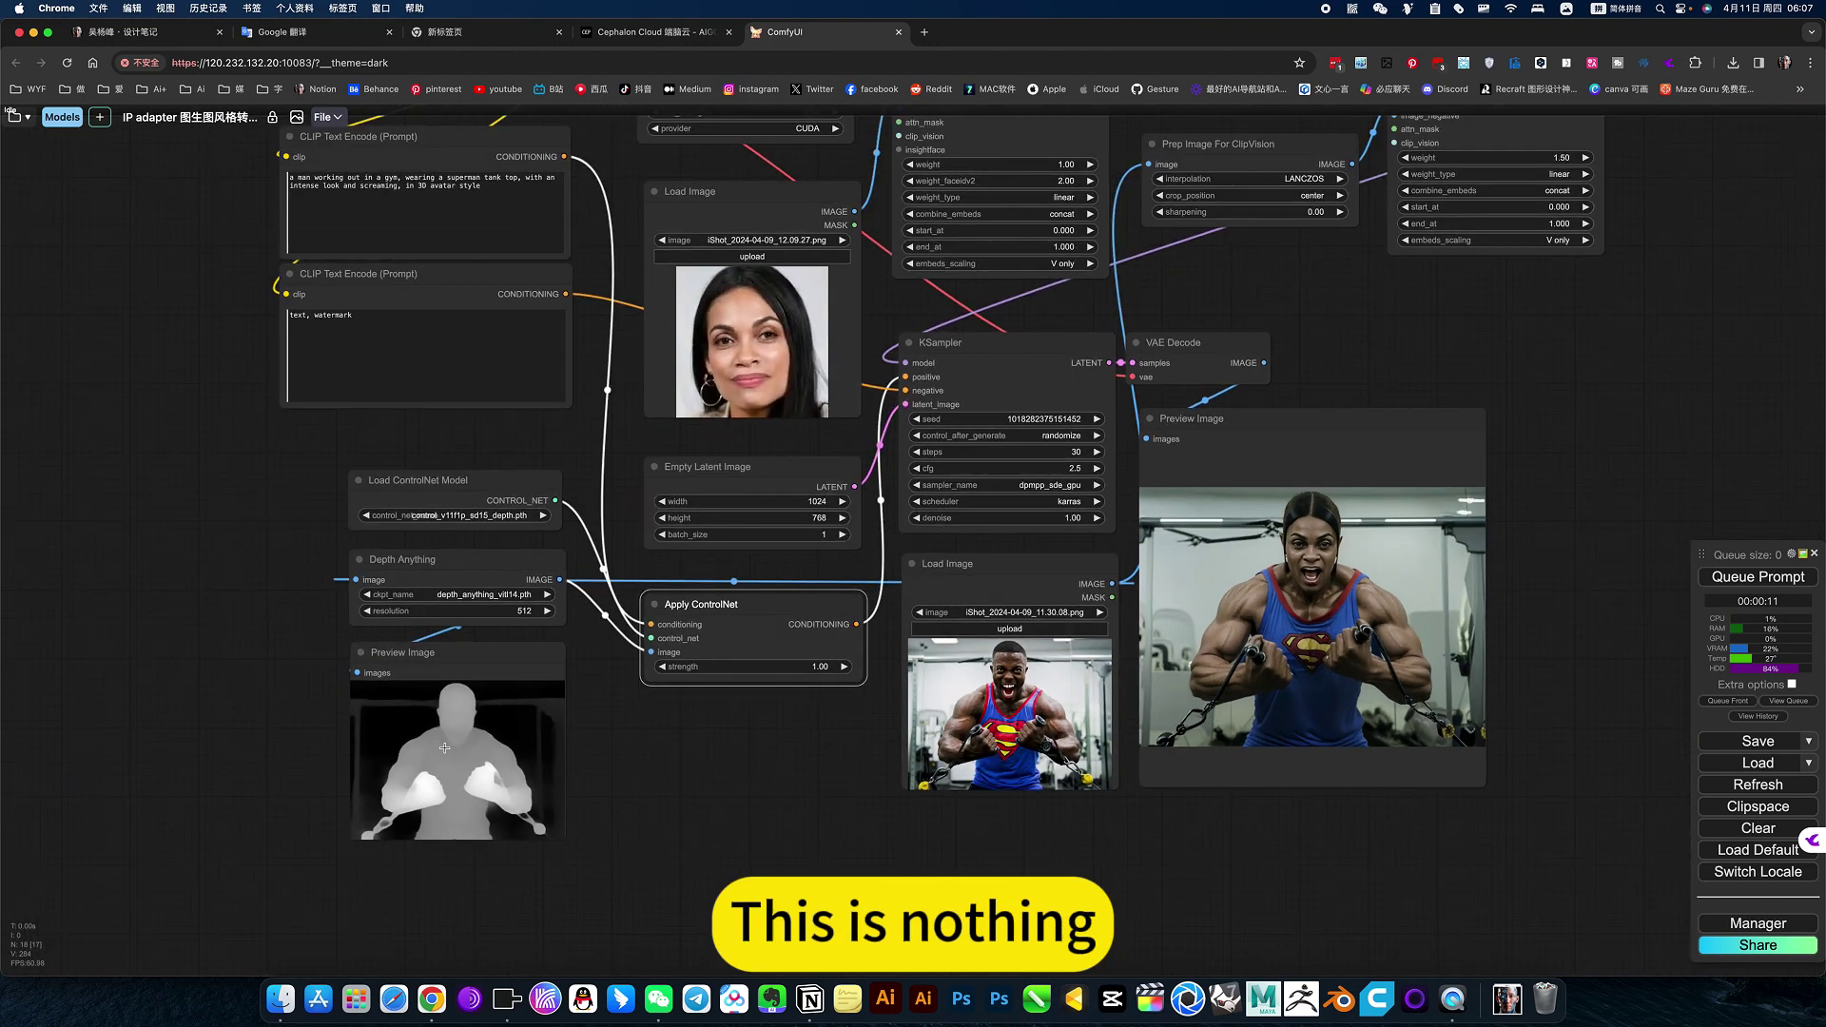
left_click_drag(657, 753, 545, 872)
scroll(377, 764, "up", 6)
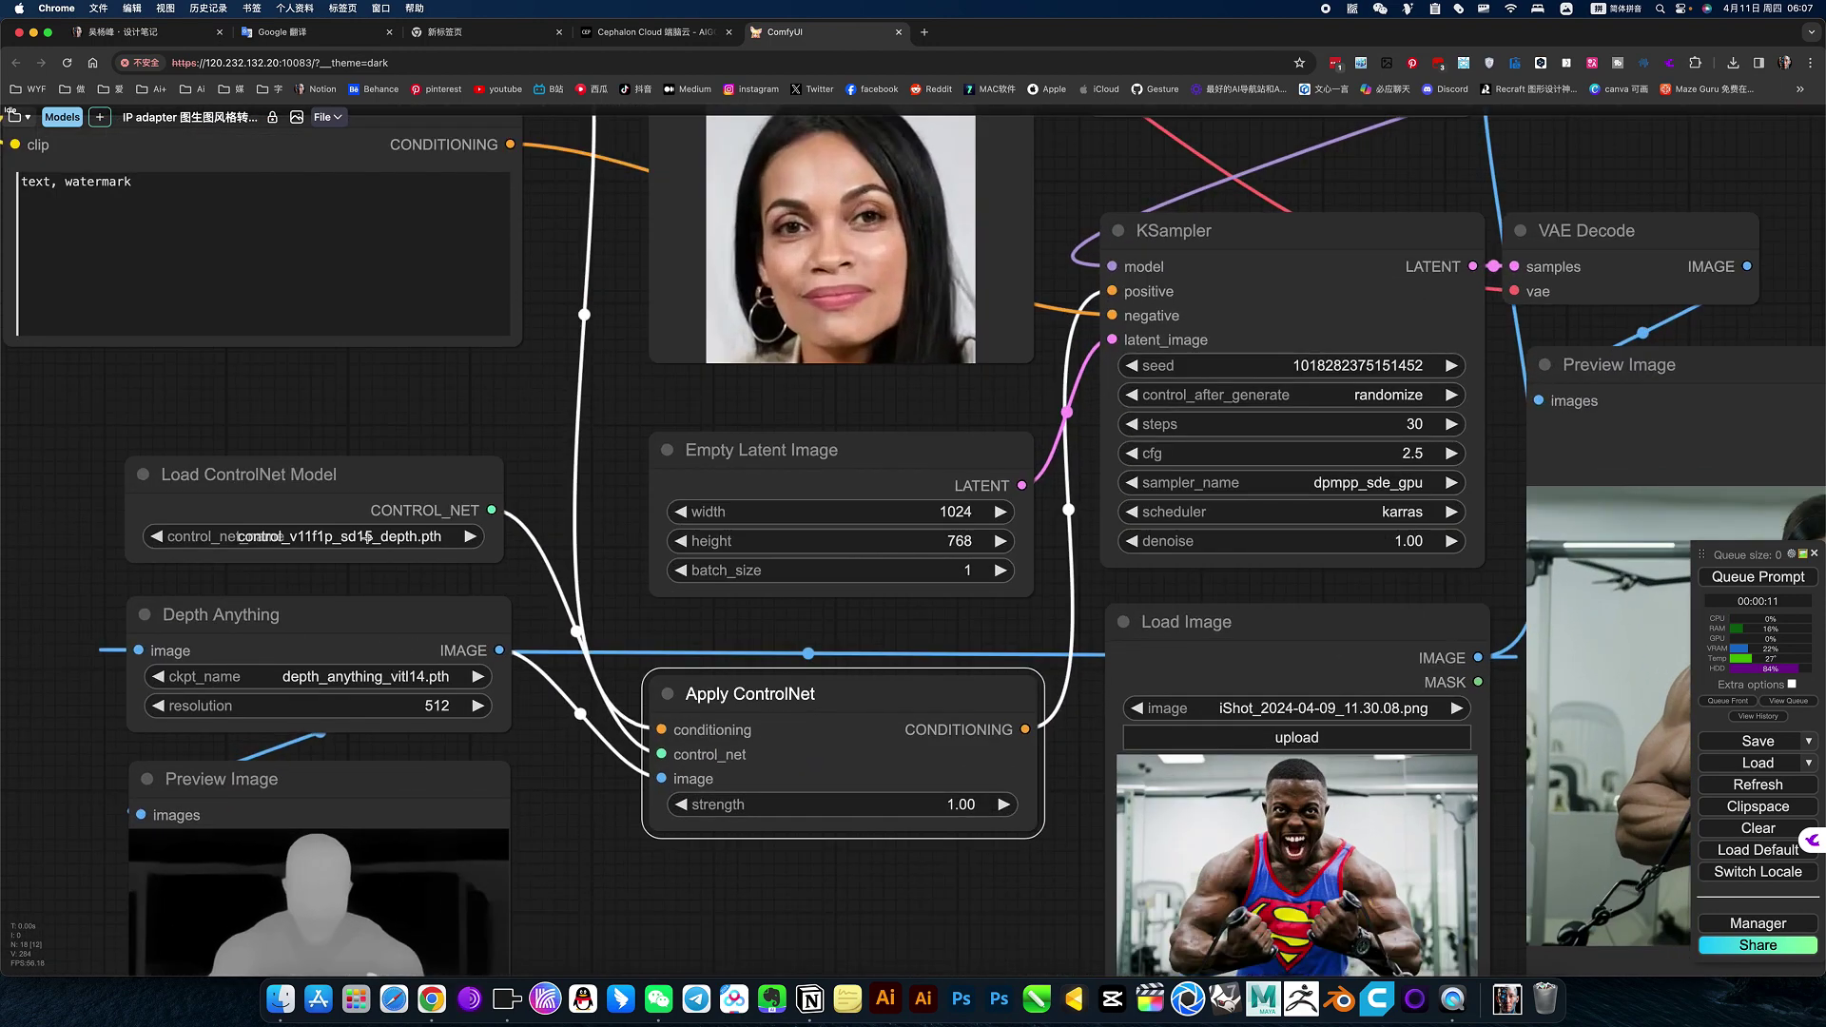
left_click(366, 537)
mouse_move(475, 444)
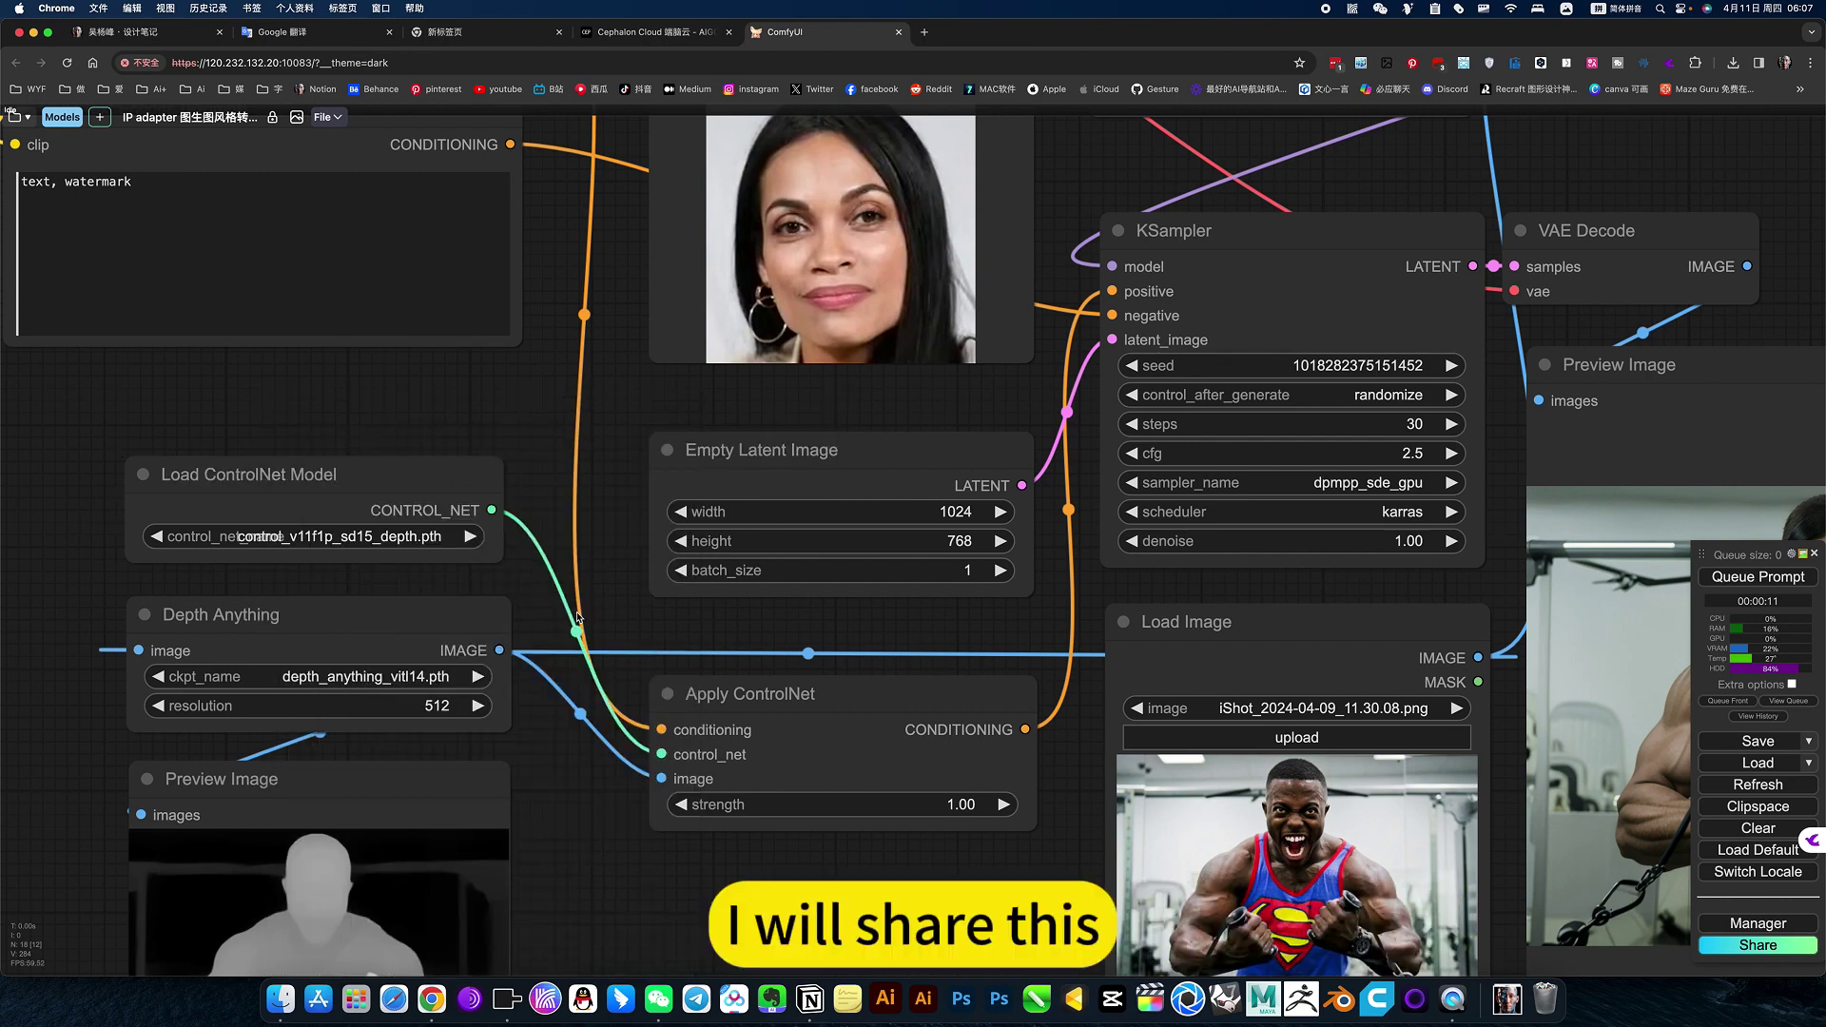
Review the whole node graph from its title to the result preview, checking how nodes are grouped and linked by function.
scroll(577, 616, "down", 5)
left_click_drag(769, 802, 676, 859)
scroll(716, 828, "down", 5)
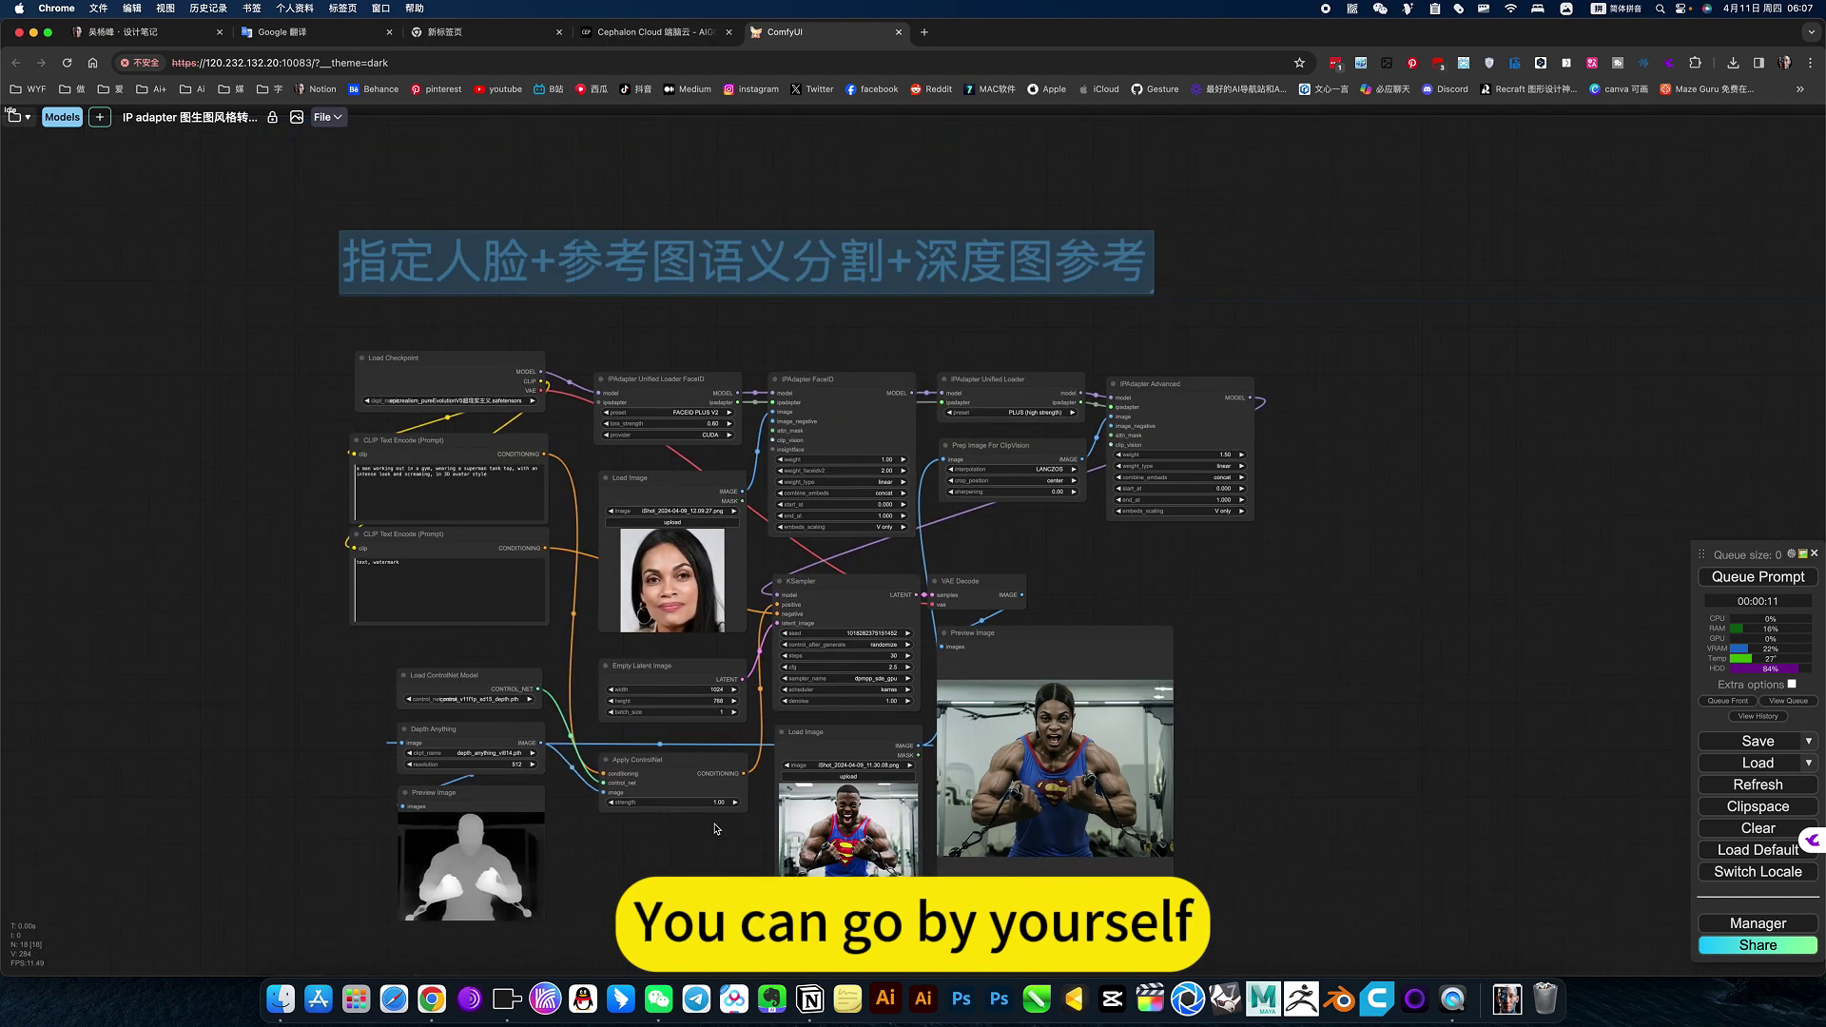
scroll(826, 628, "up", 3)
scroll(826, 632, "down", 5)
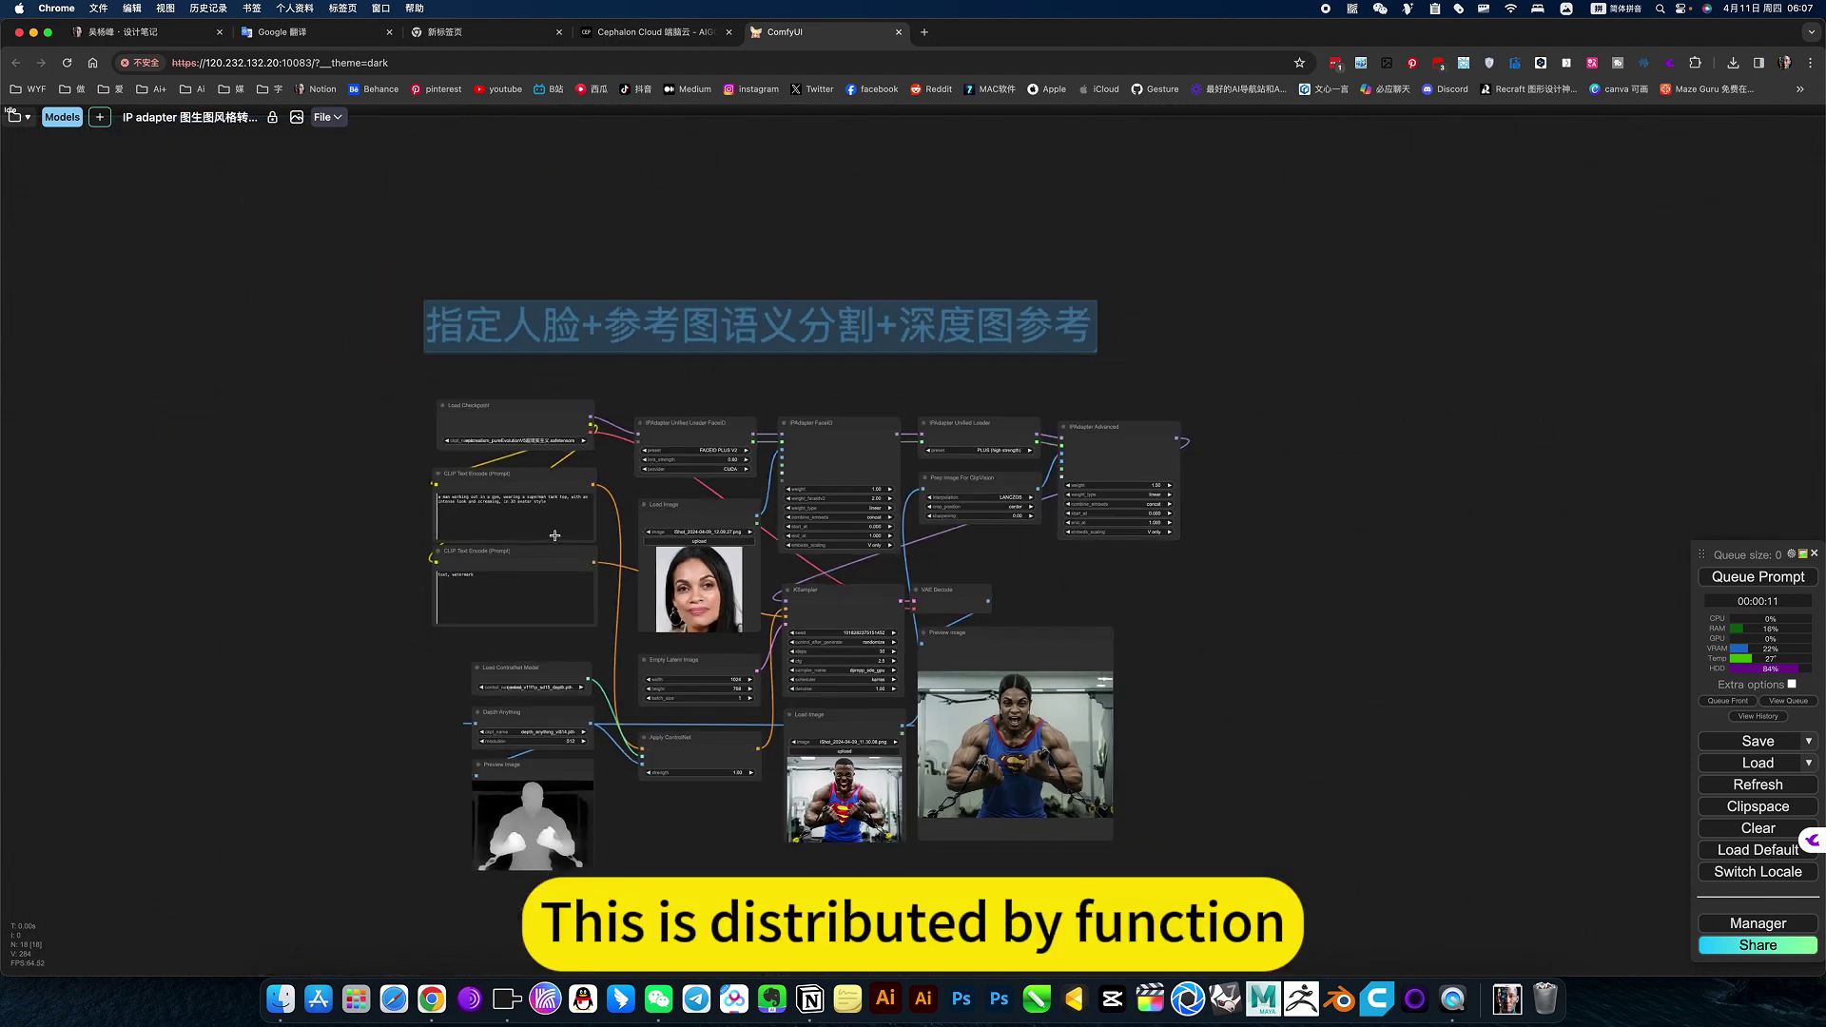
scroll(636, 586, "up", 4)
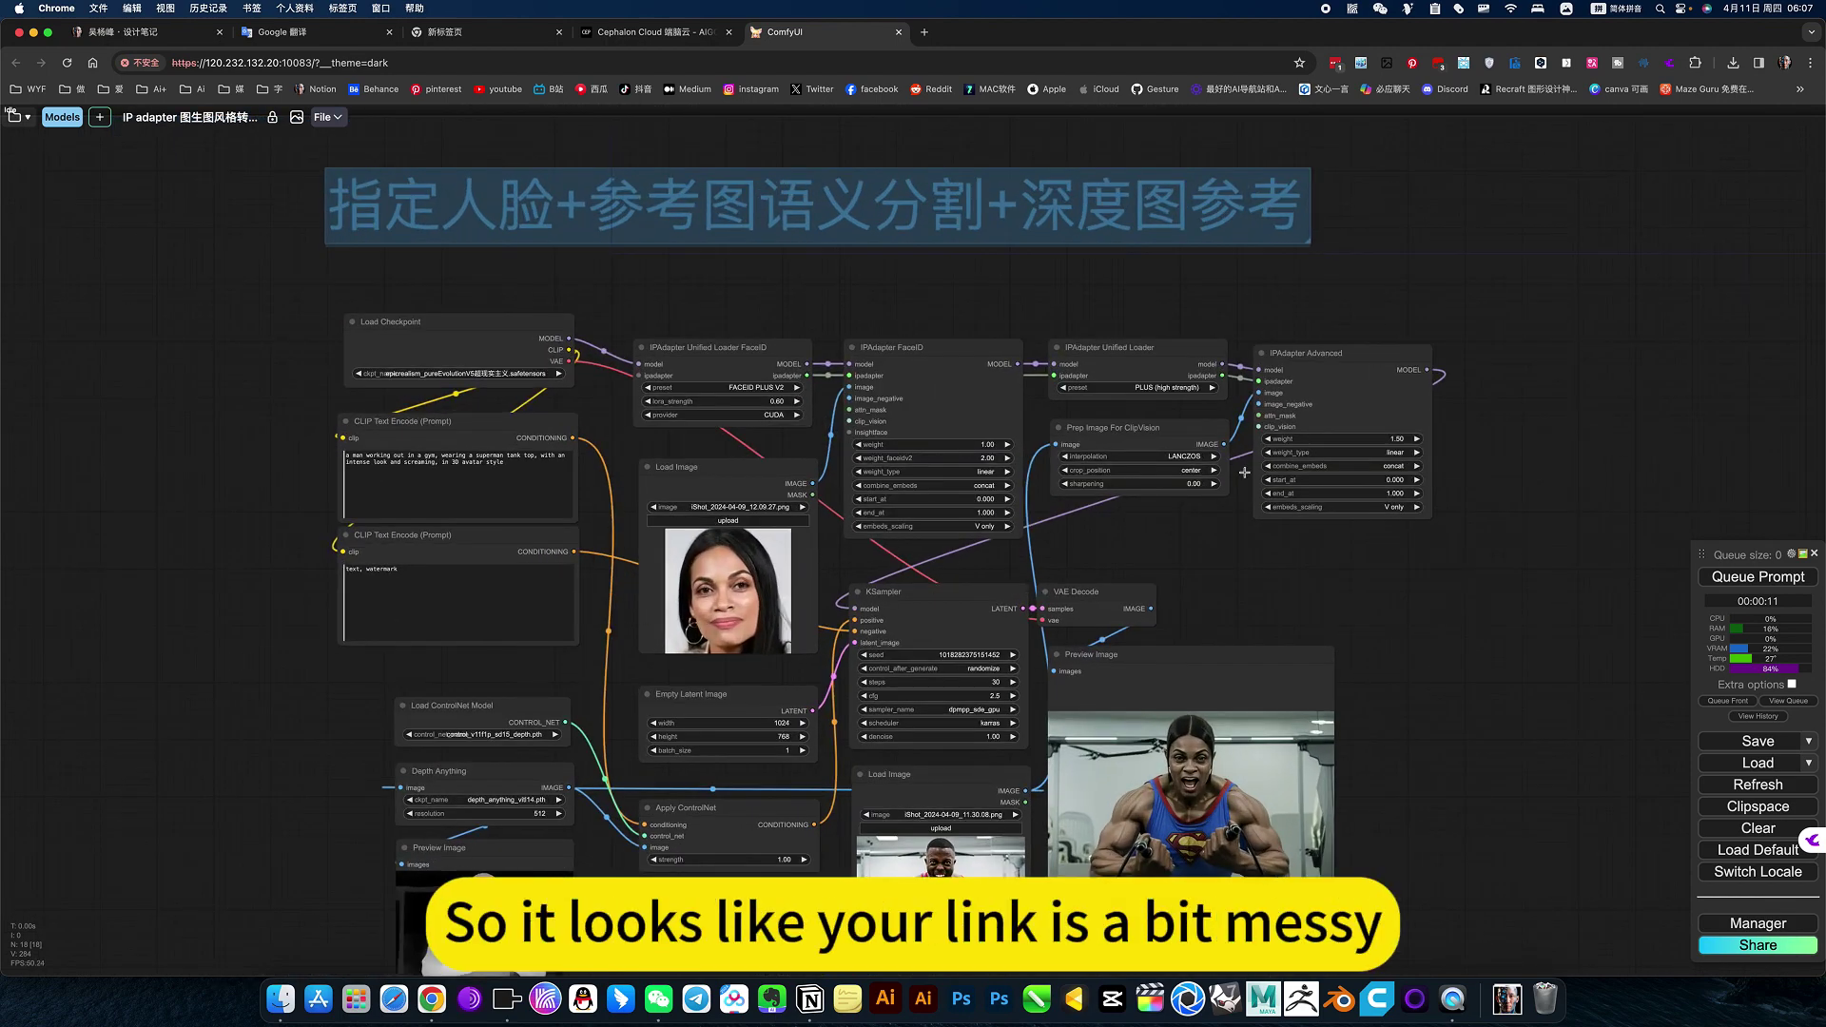
left_click_drag(1194, 619, 1176, 537)
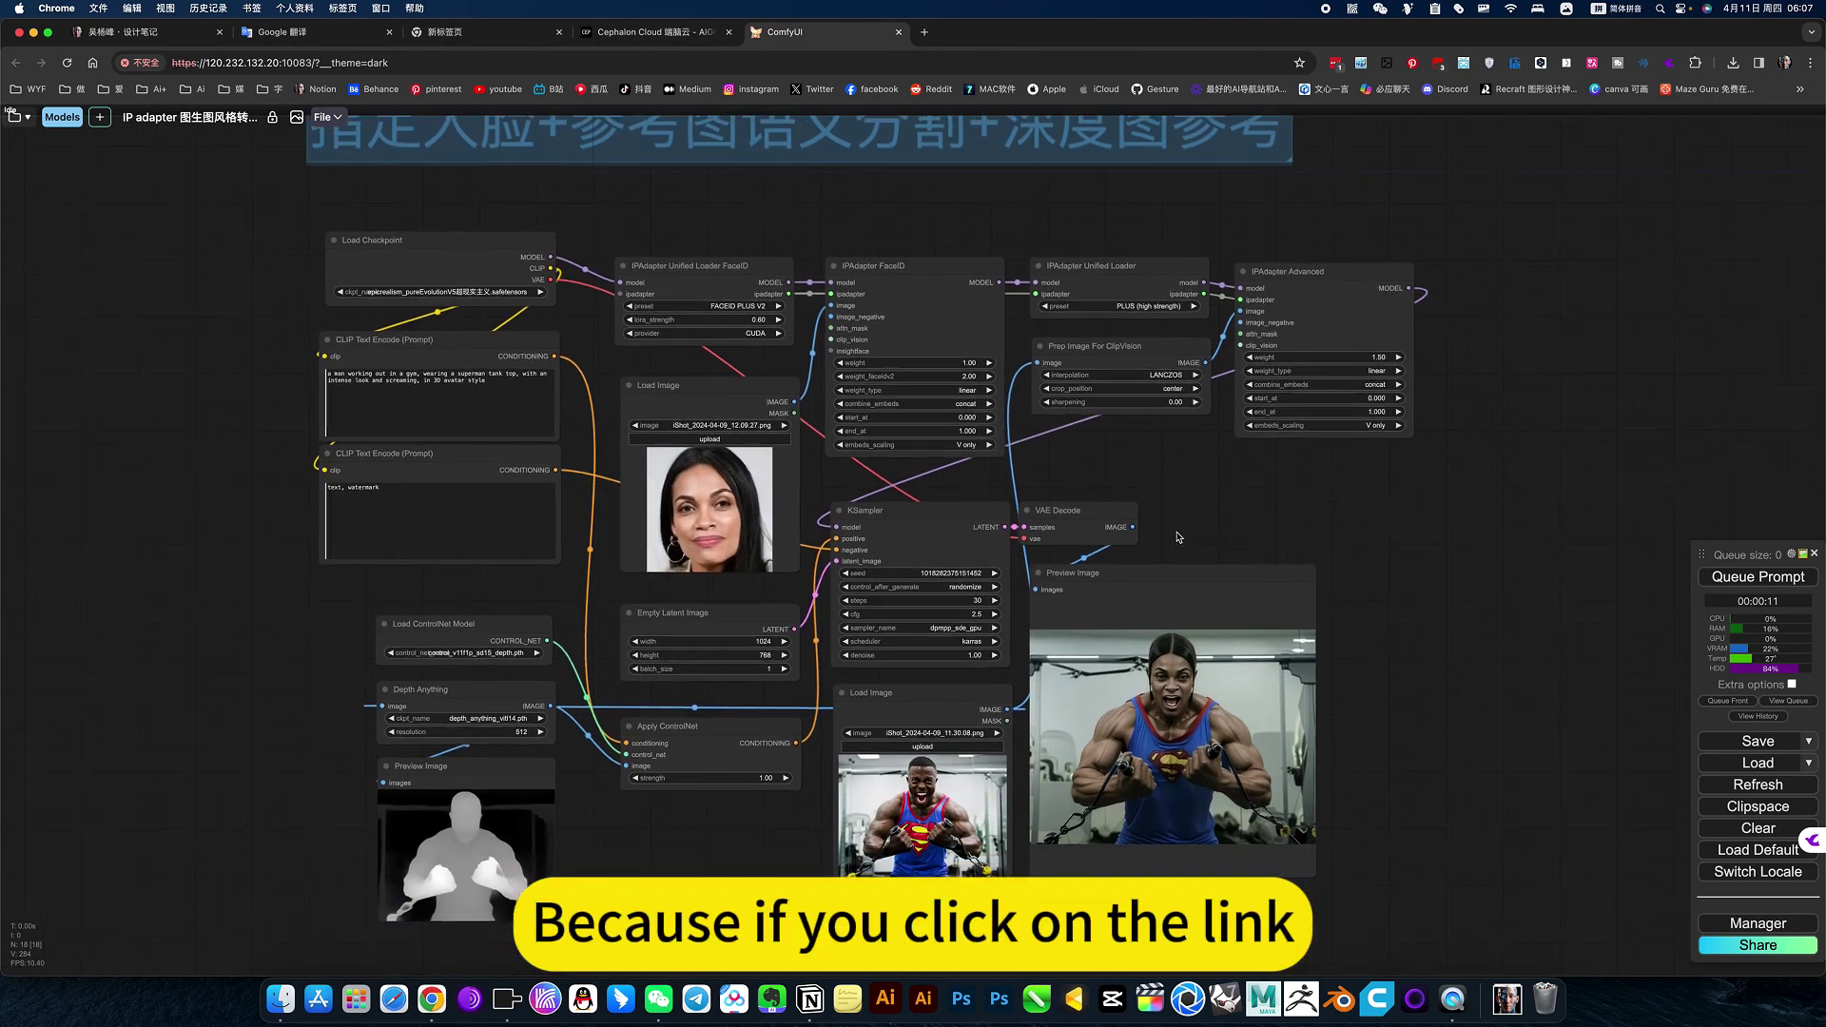
scroll(1160, 533, "up", 2)
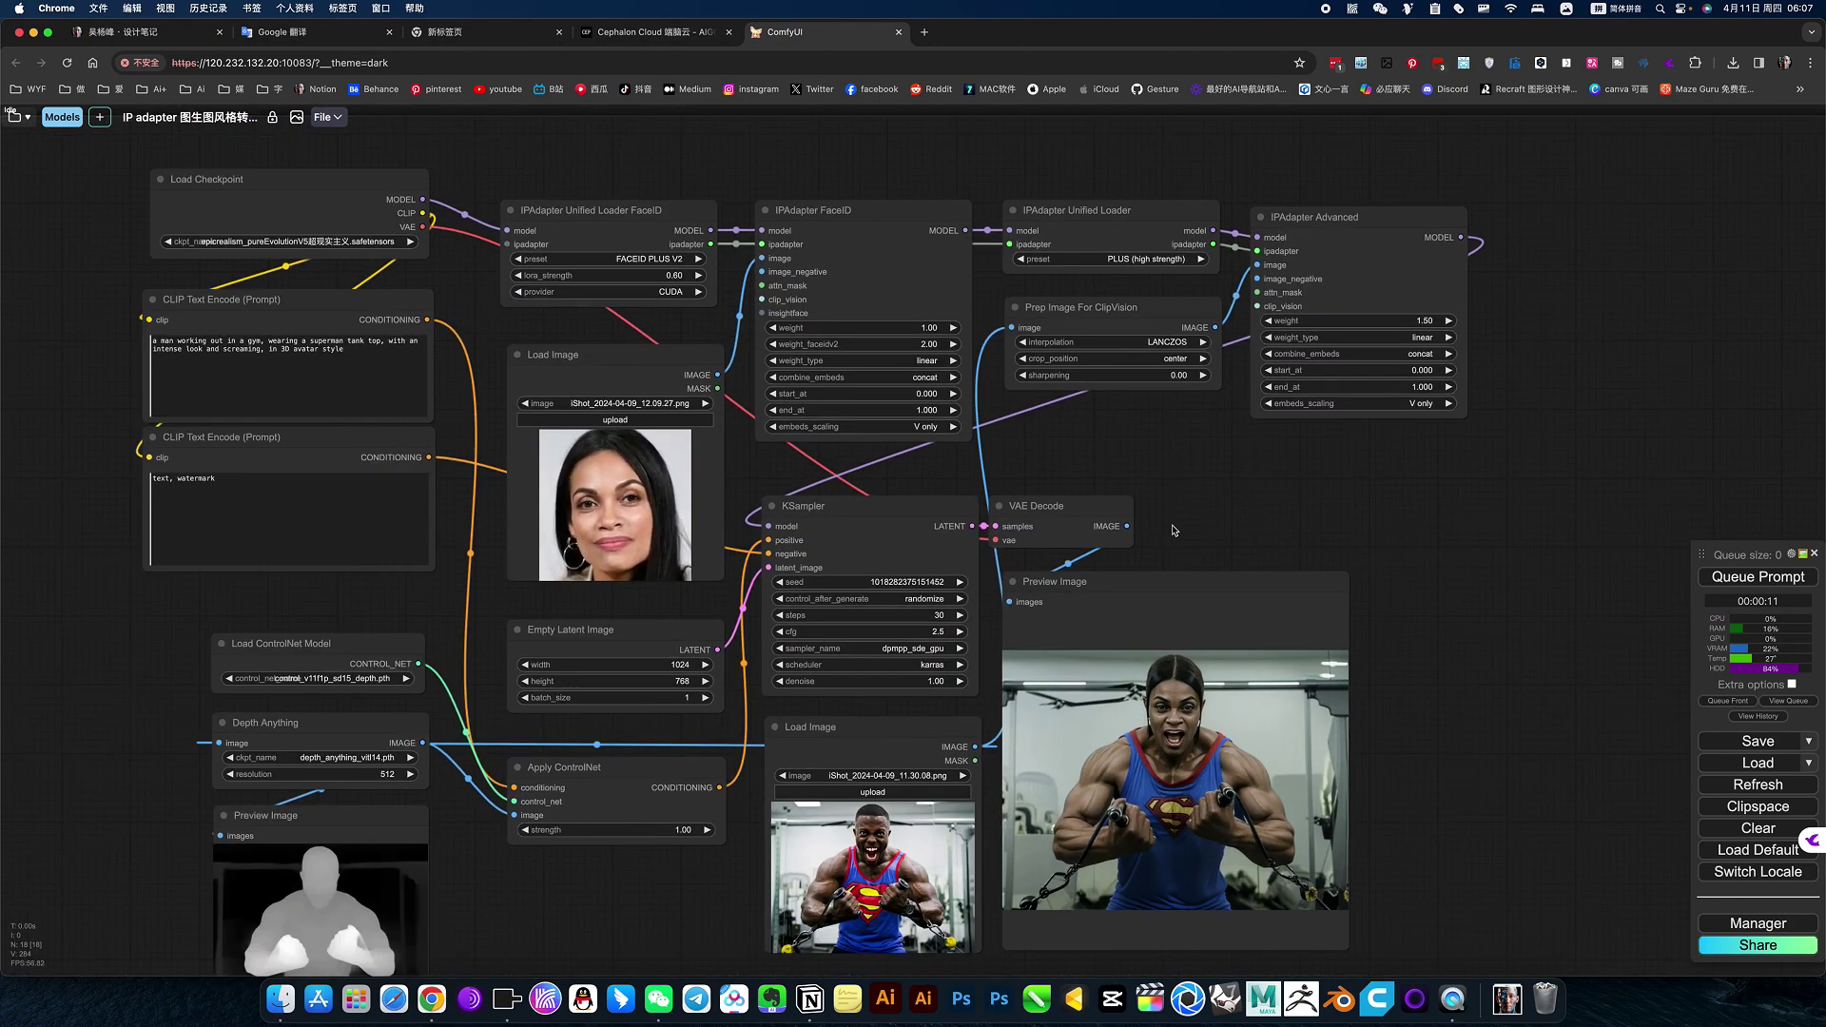
Run the workflow once more to generate a new image from the current face and gym references.
left_click_drag(1174, 530, 1253, 504)
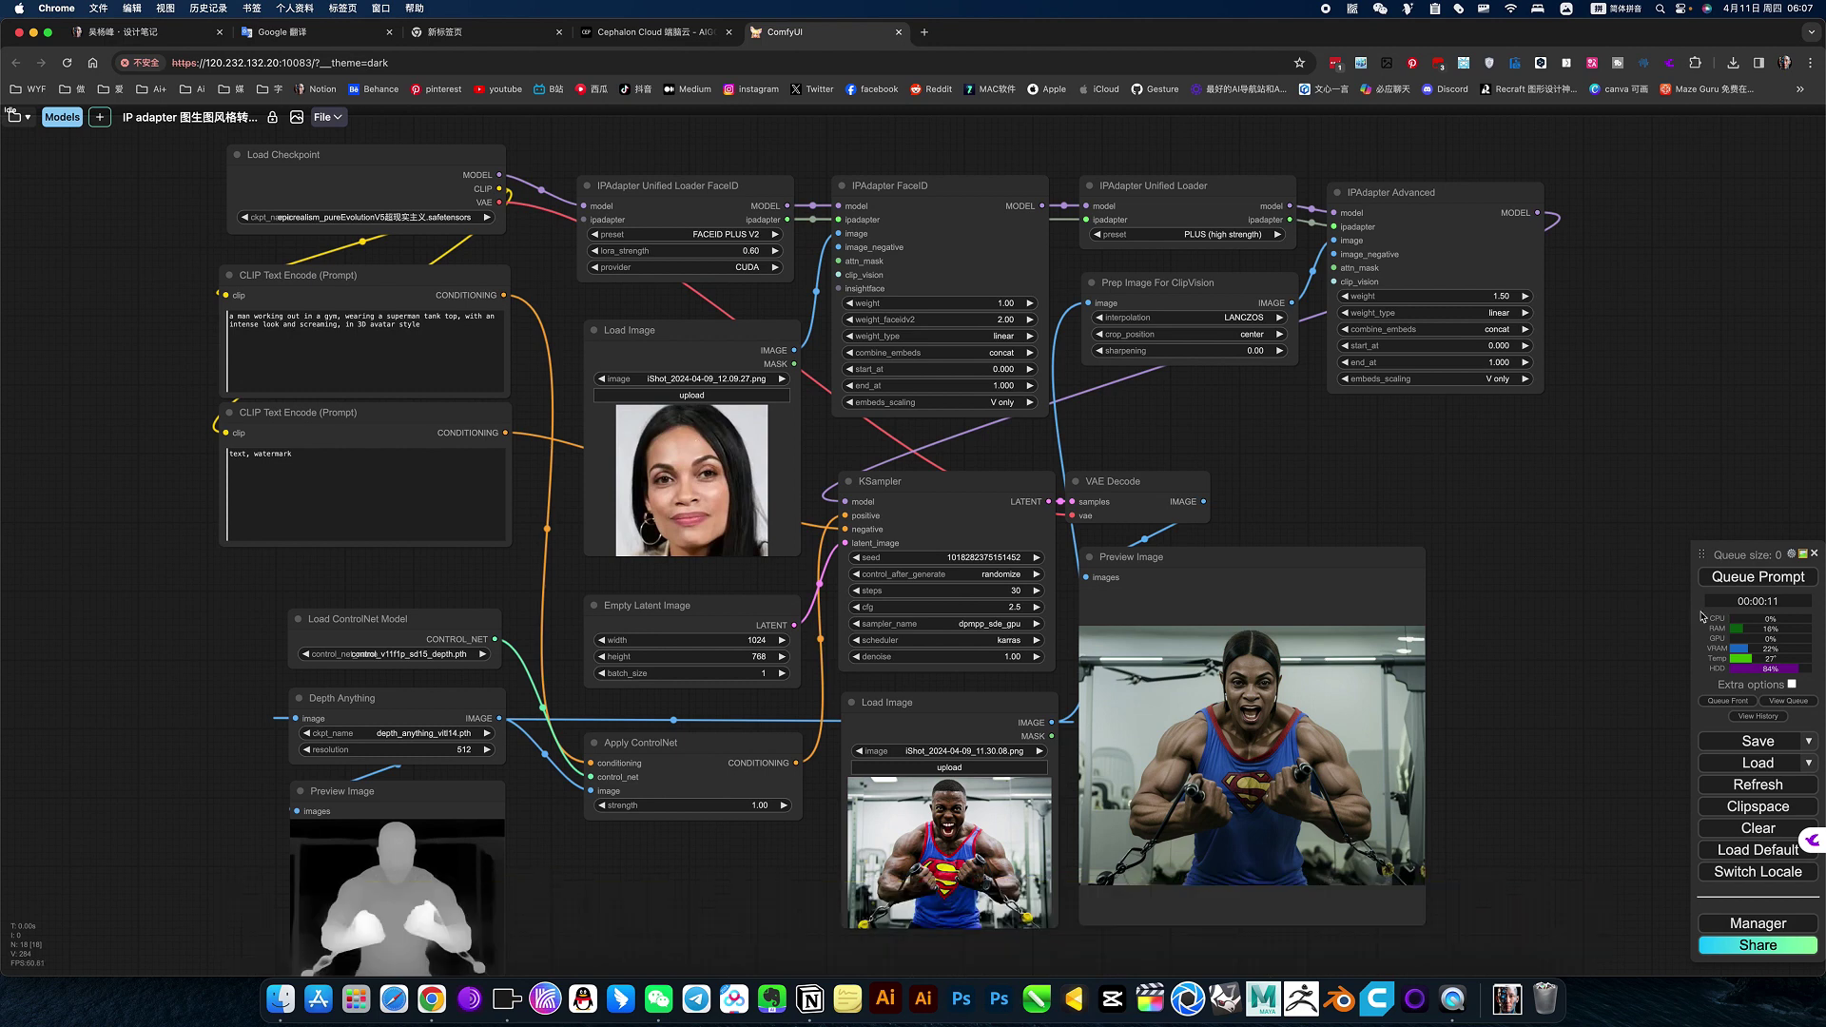
left_click(1757, 577)
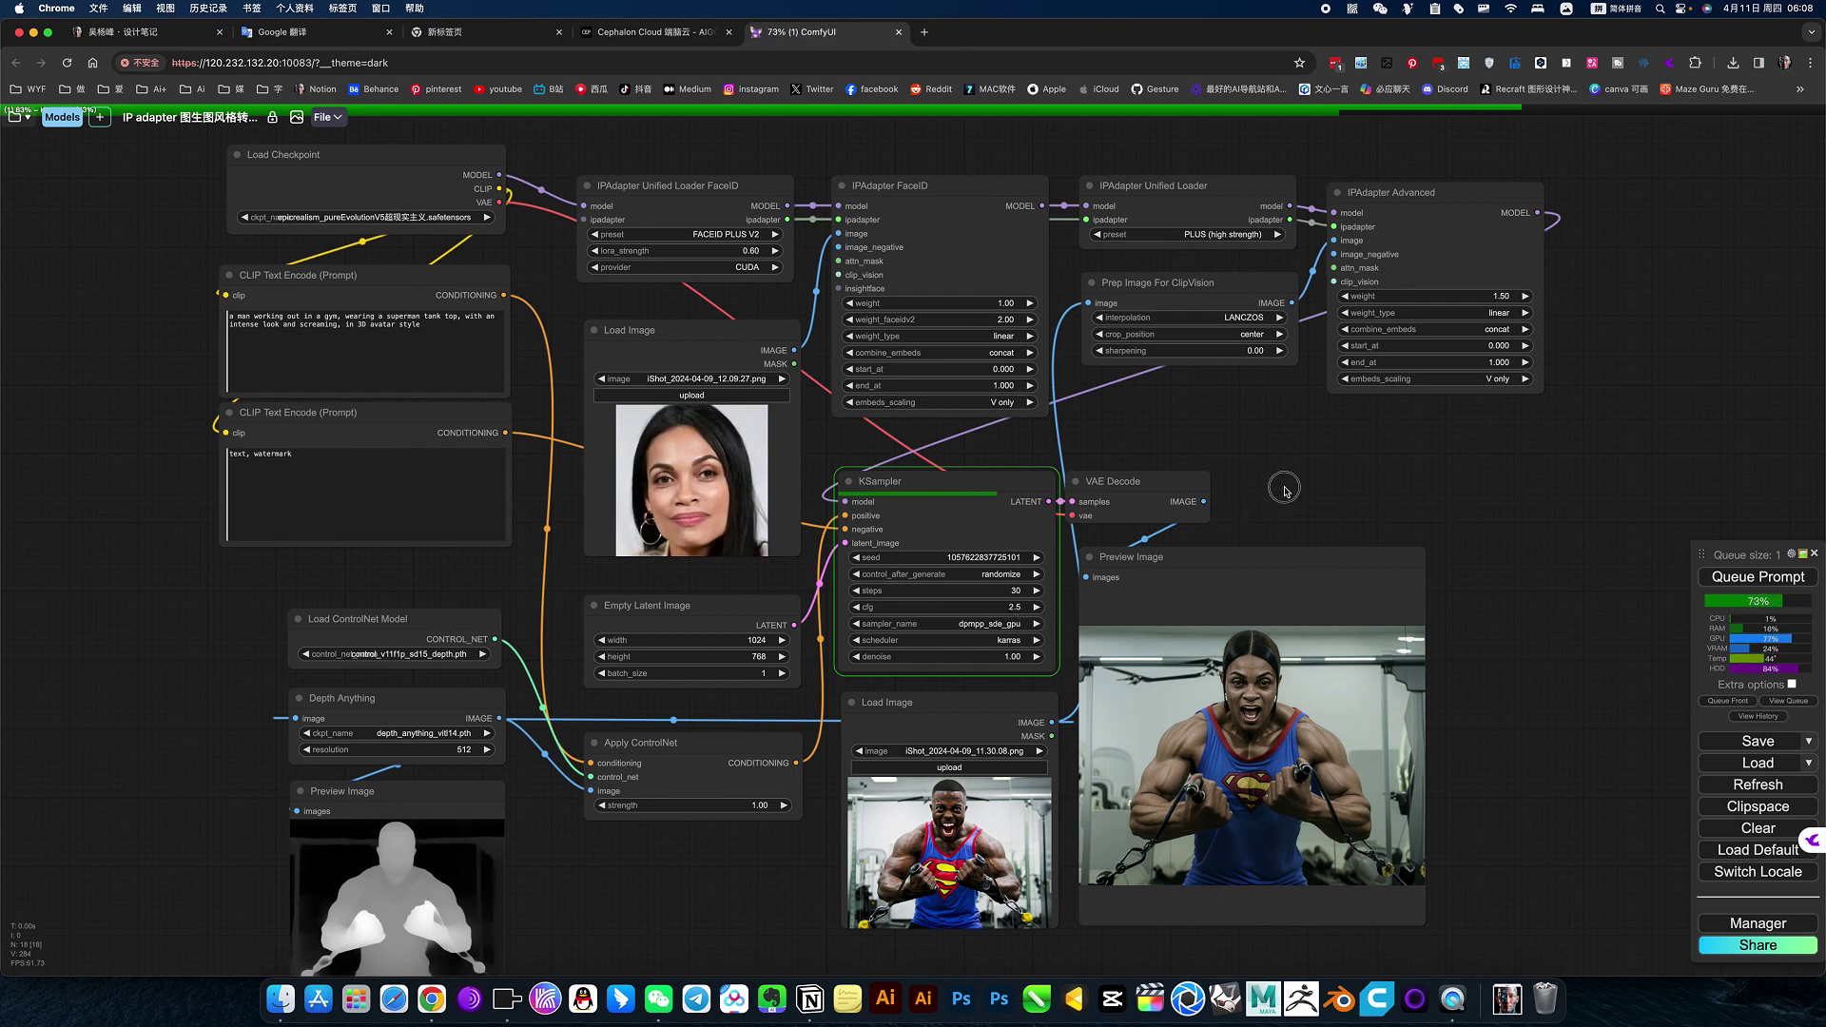
left_click_drag(1286, 494, 1271, 499)
Check the Load Checkpoint node, view the running ComfyUI instance on the Cephalon Cloud page, and return to the workflow.
left_click(421, 222)
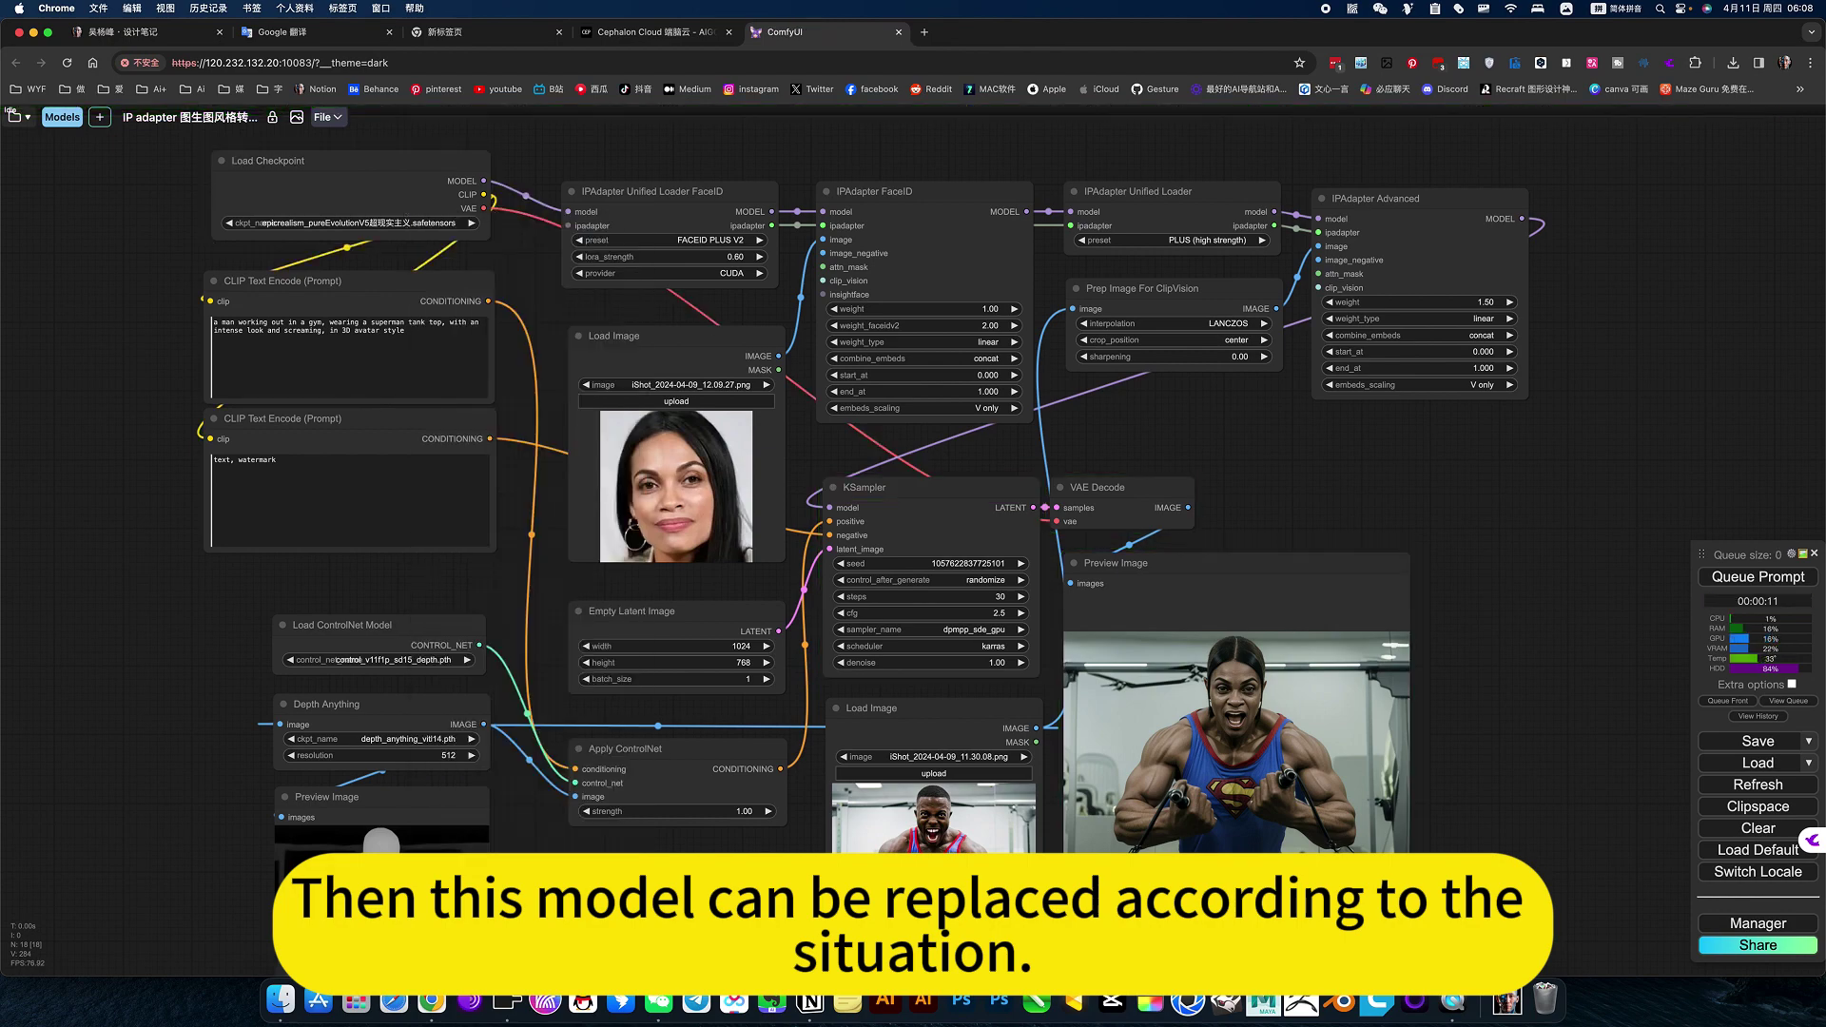
left_click(656, 31)
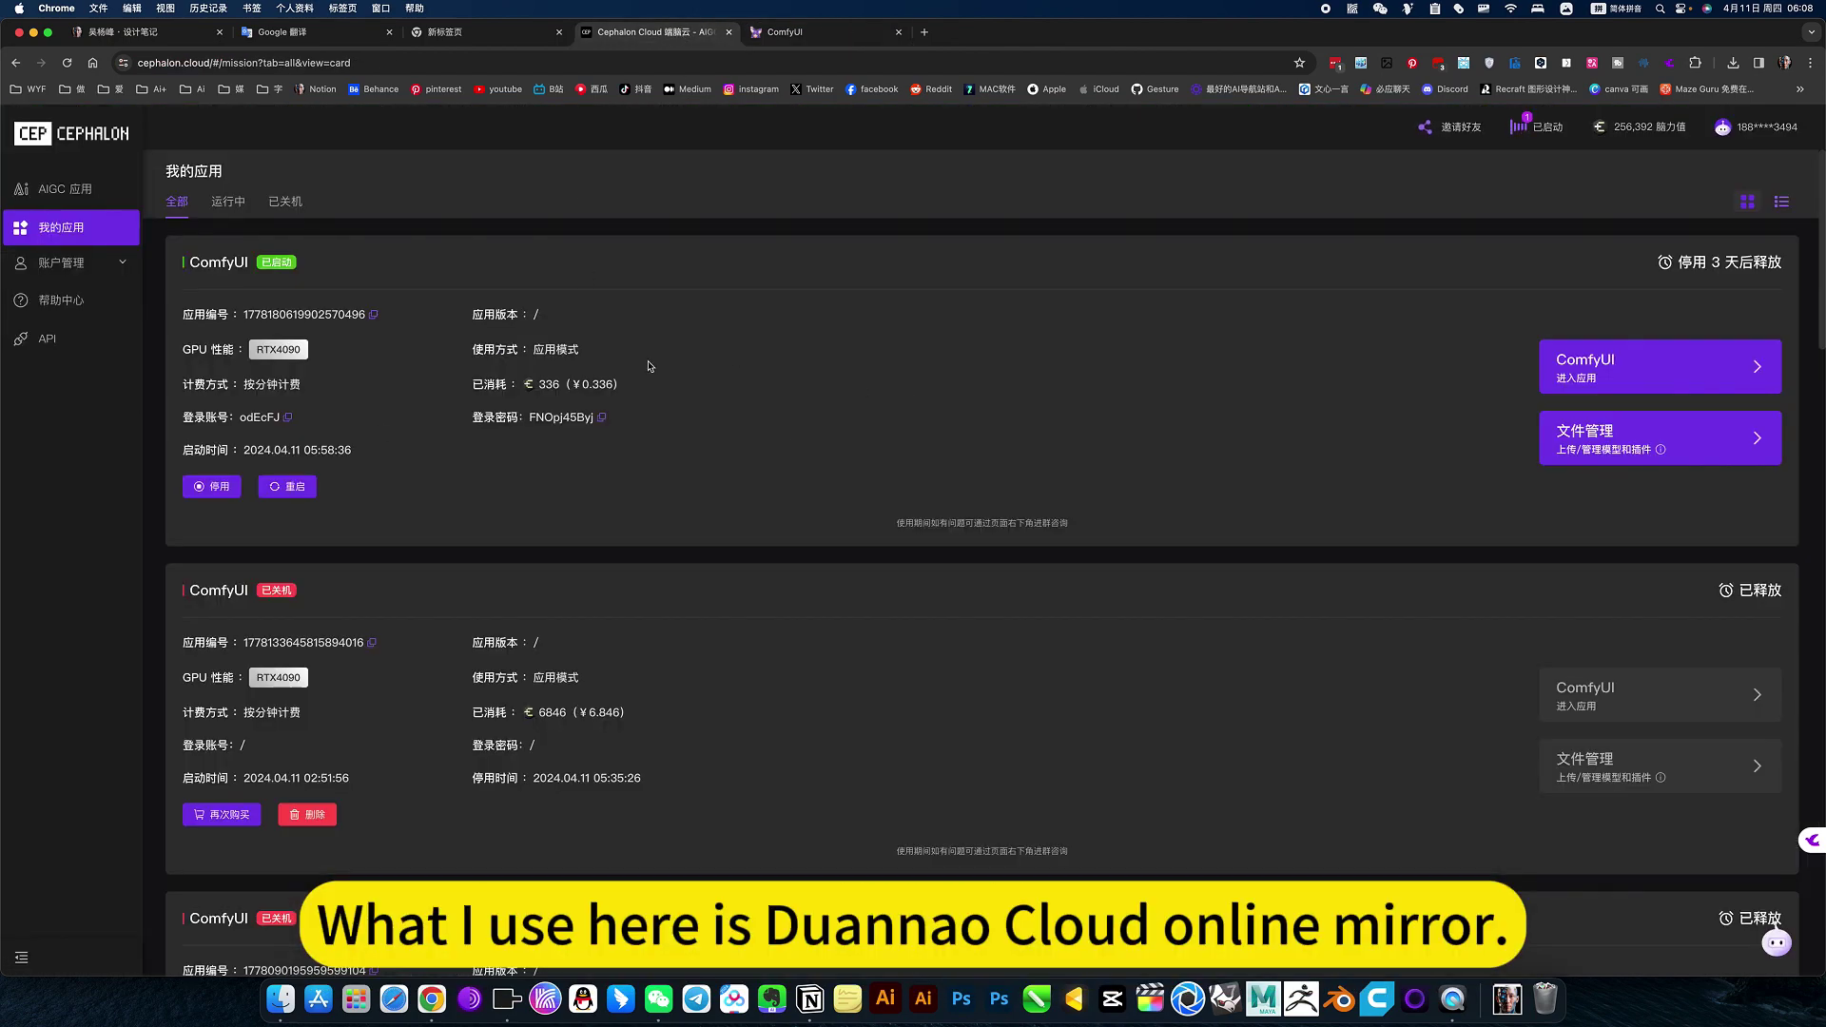
left_click(824, 42)
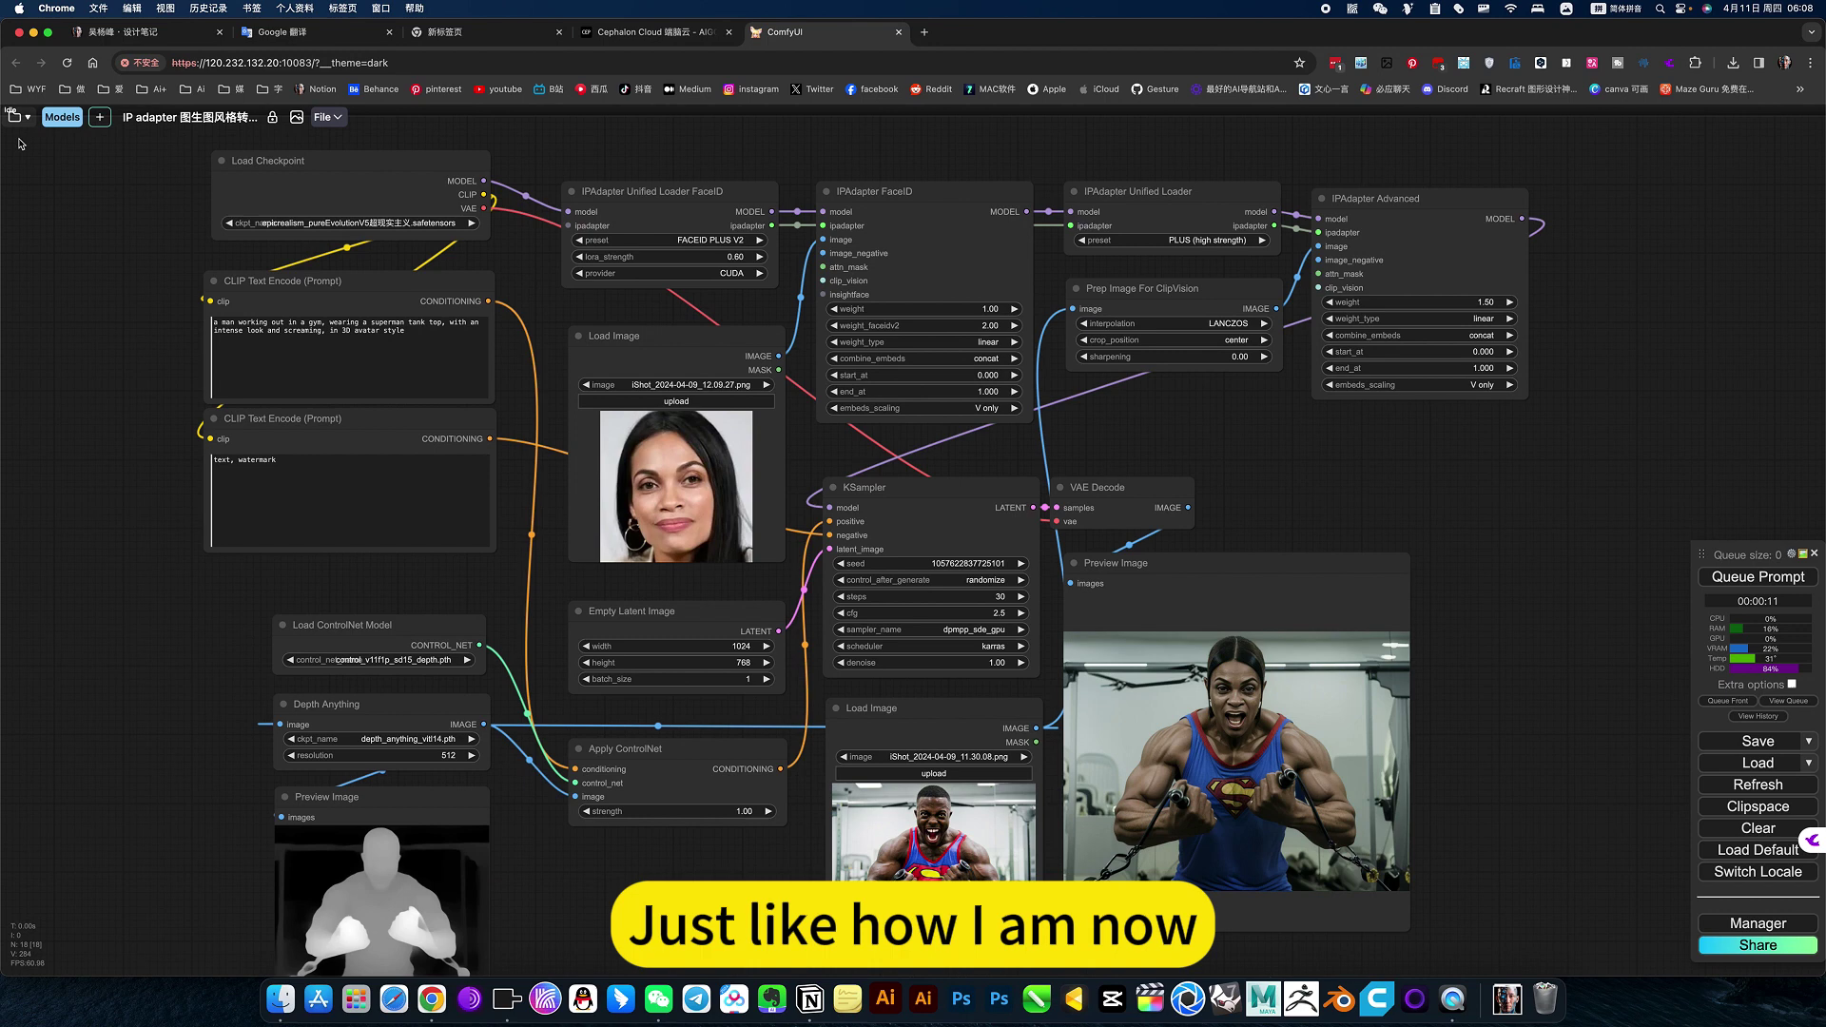
Locate the IP adapter style-transfer workflow in the saved workflow list and review its title and node graph.
left_click(15, 116)
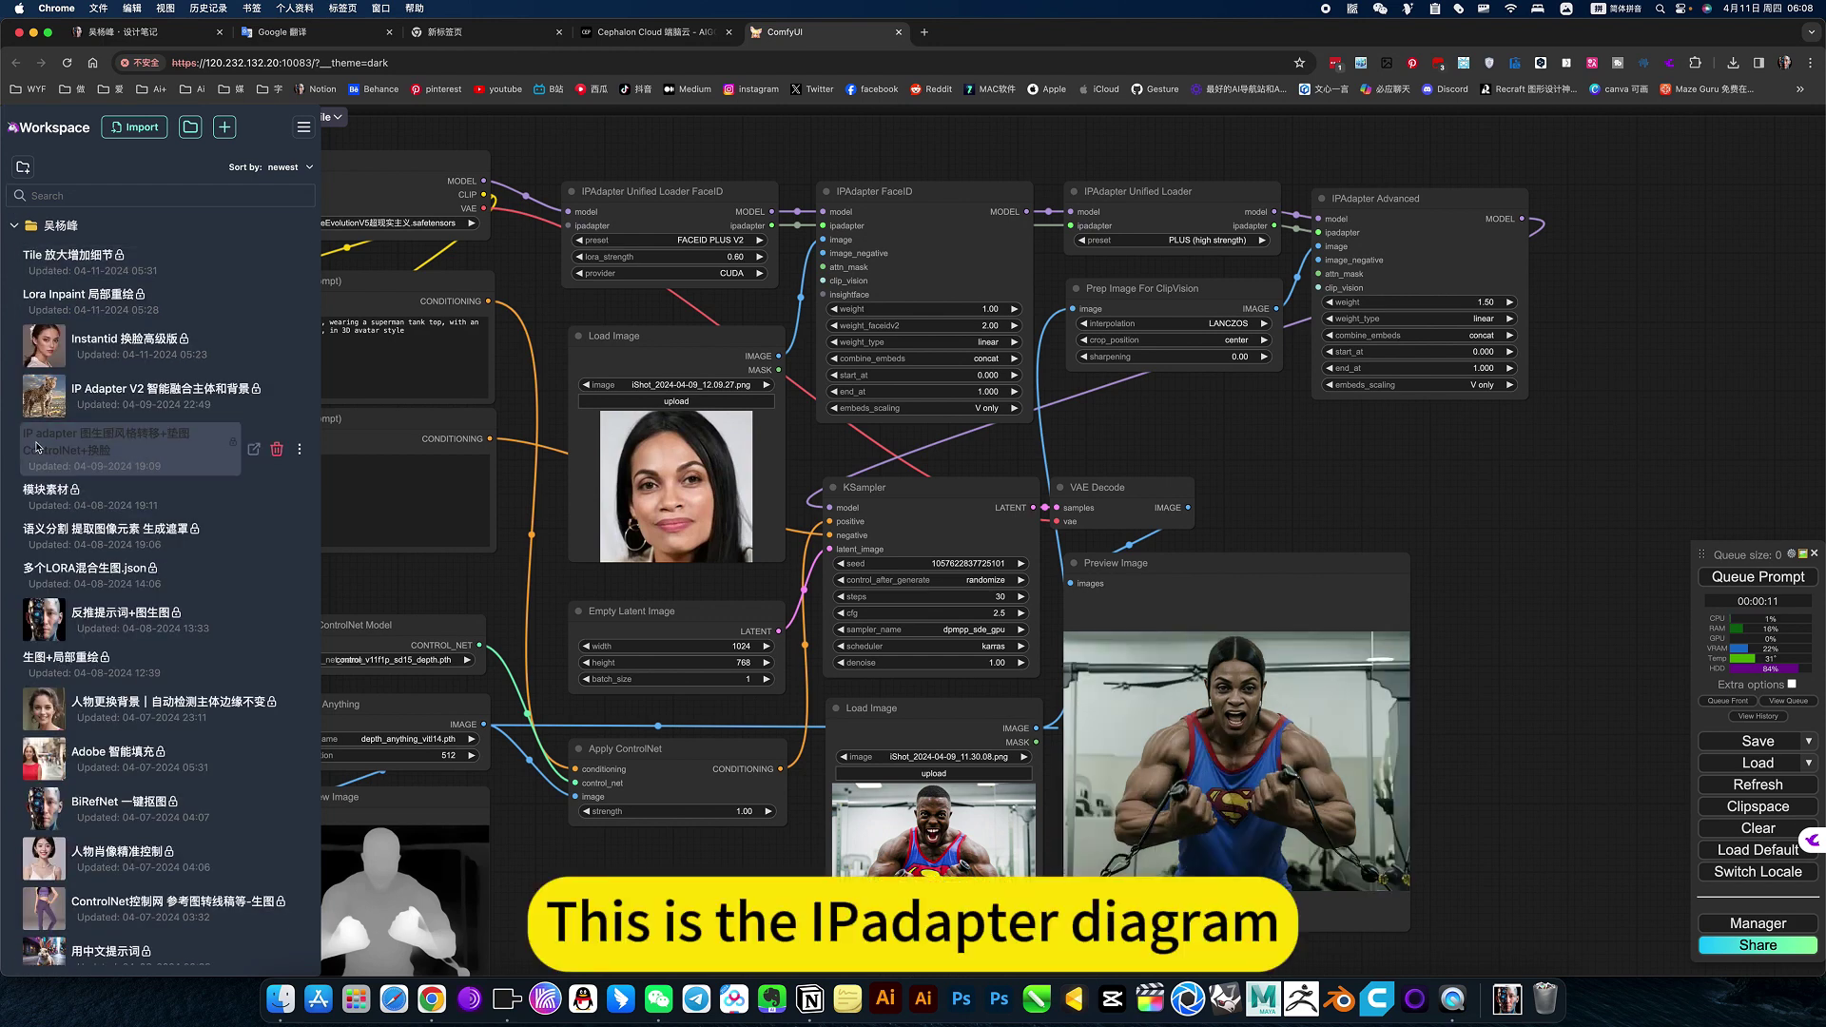
mouse_move(74, 448)
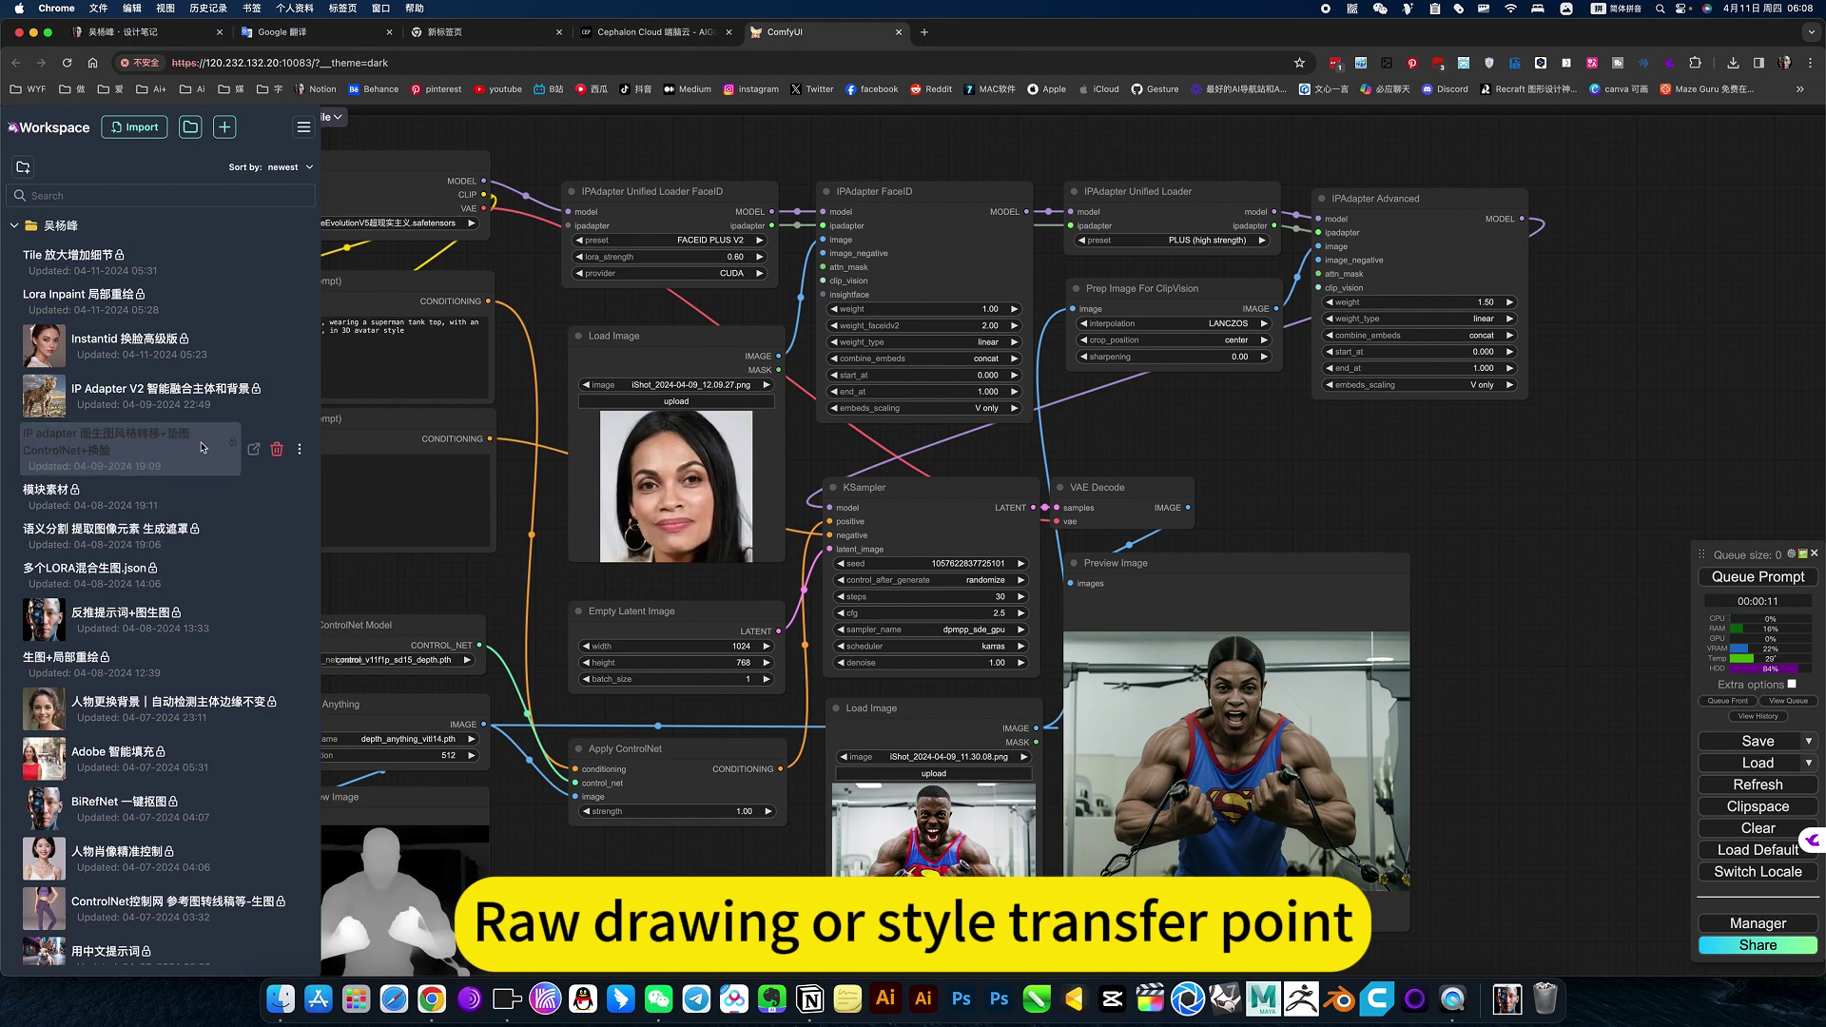
left_click(1505, 545)
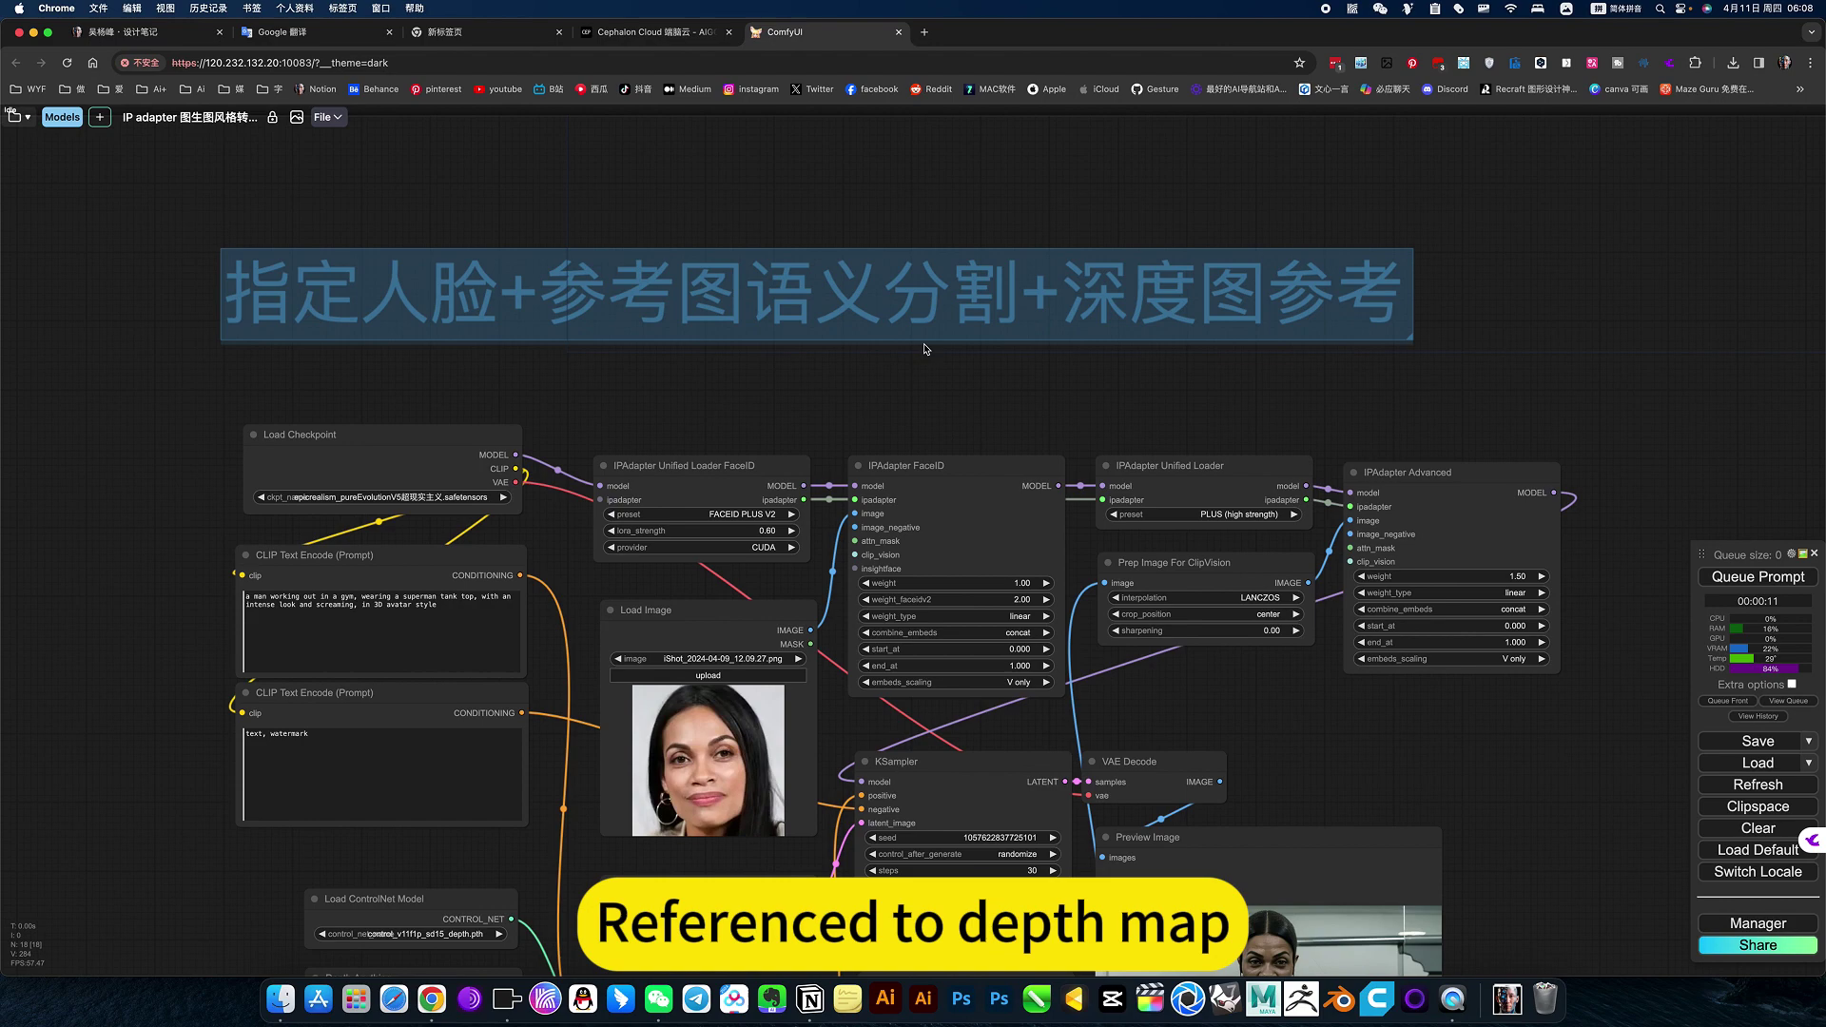
left_click_drag(1224, 391, 1172, 260)
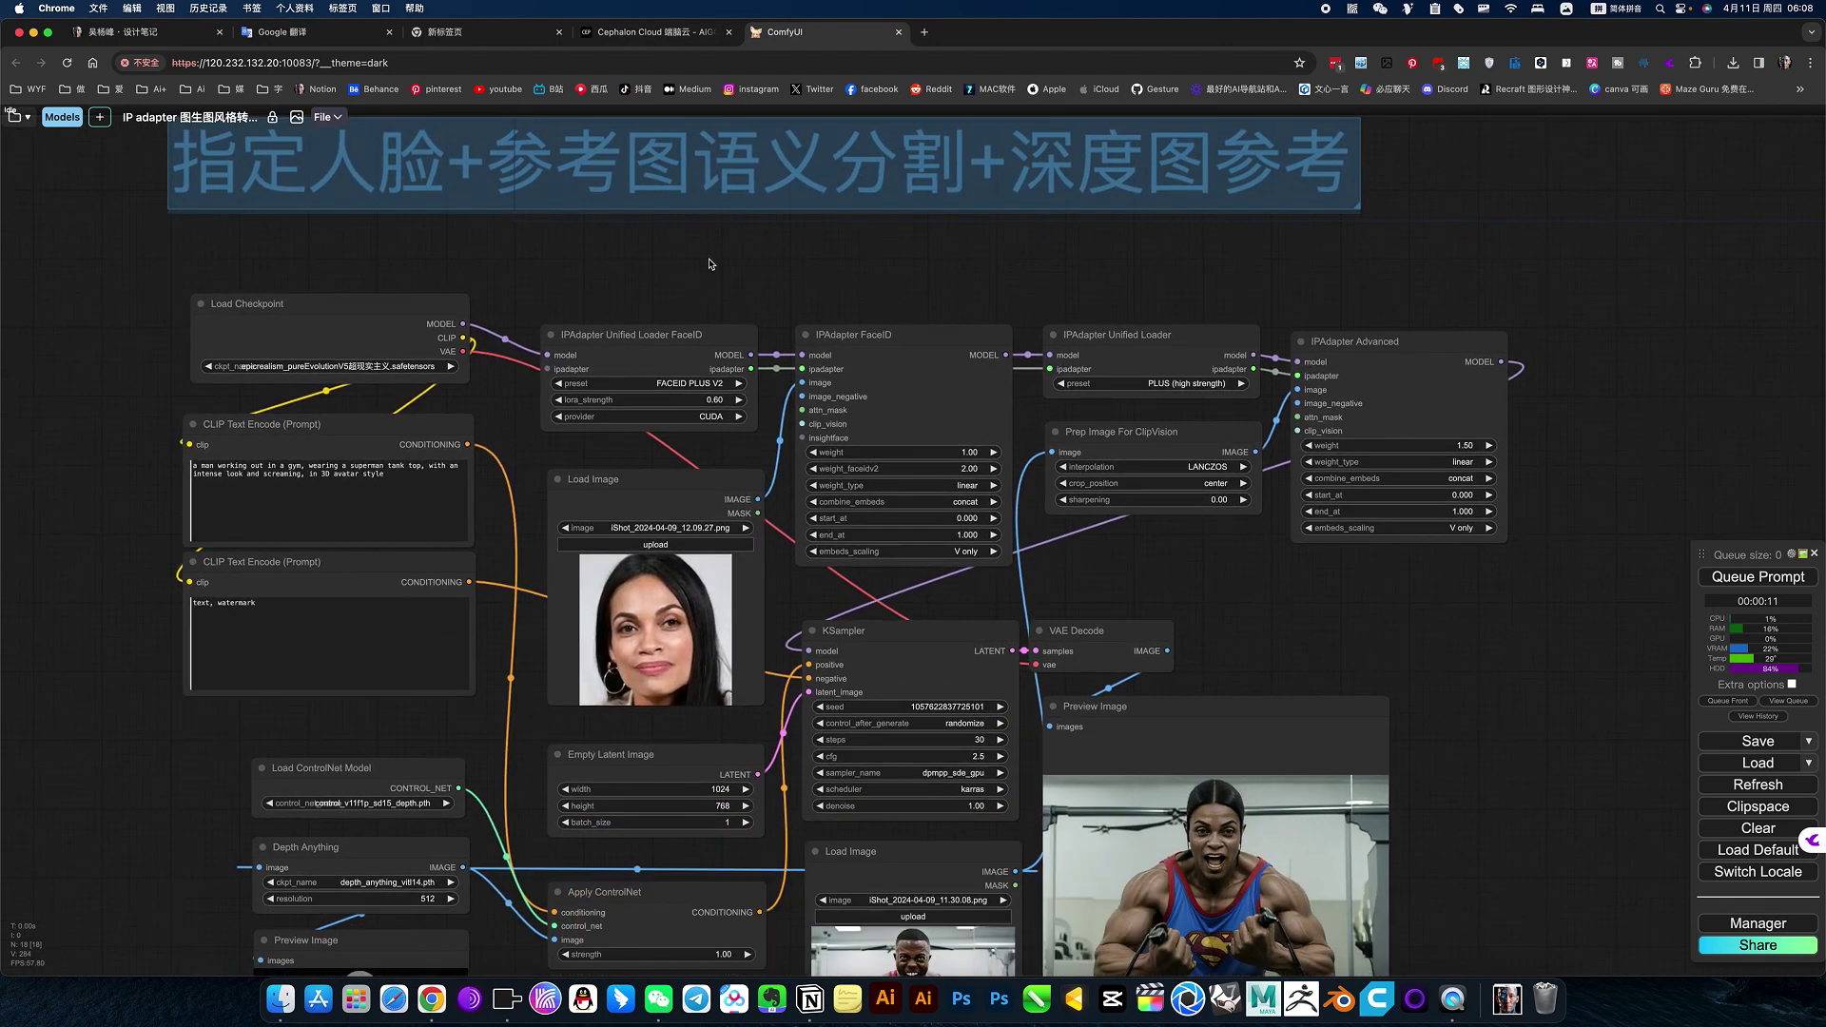
scroll(703, 237, "down", 2)
scroll(1272, 586, "down", 3)
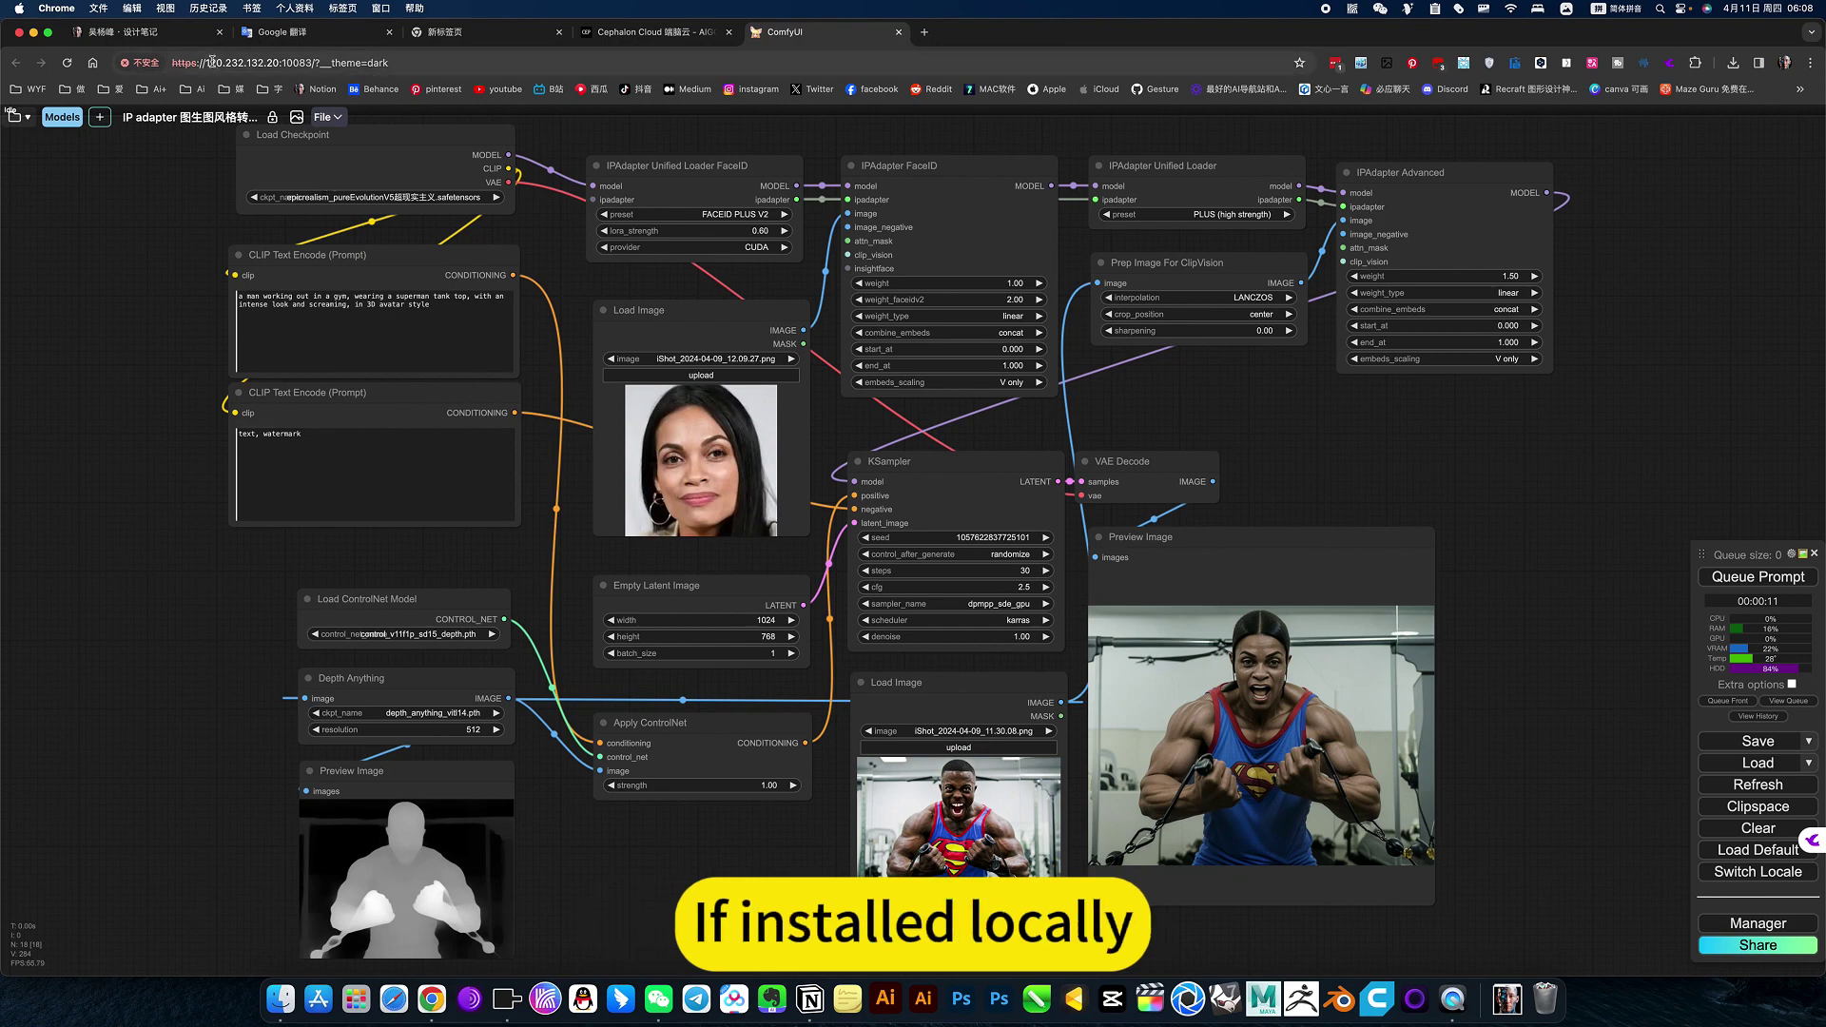
Switch to the Notion design notes, open the ComfyUI 教程 page and check the site's search function.
left_click(142, 31)
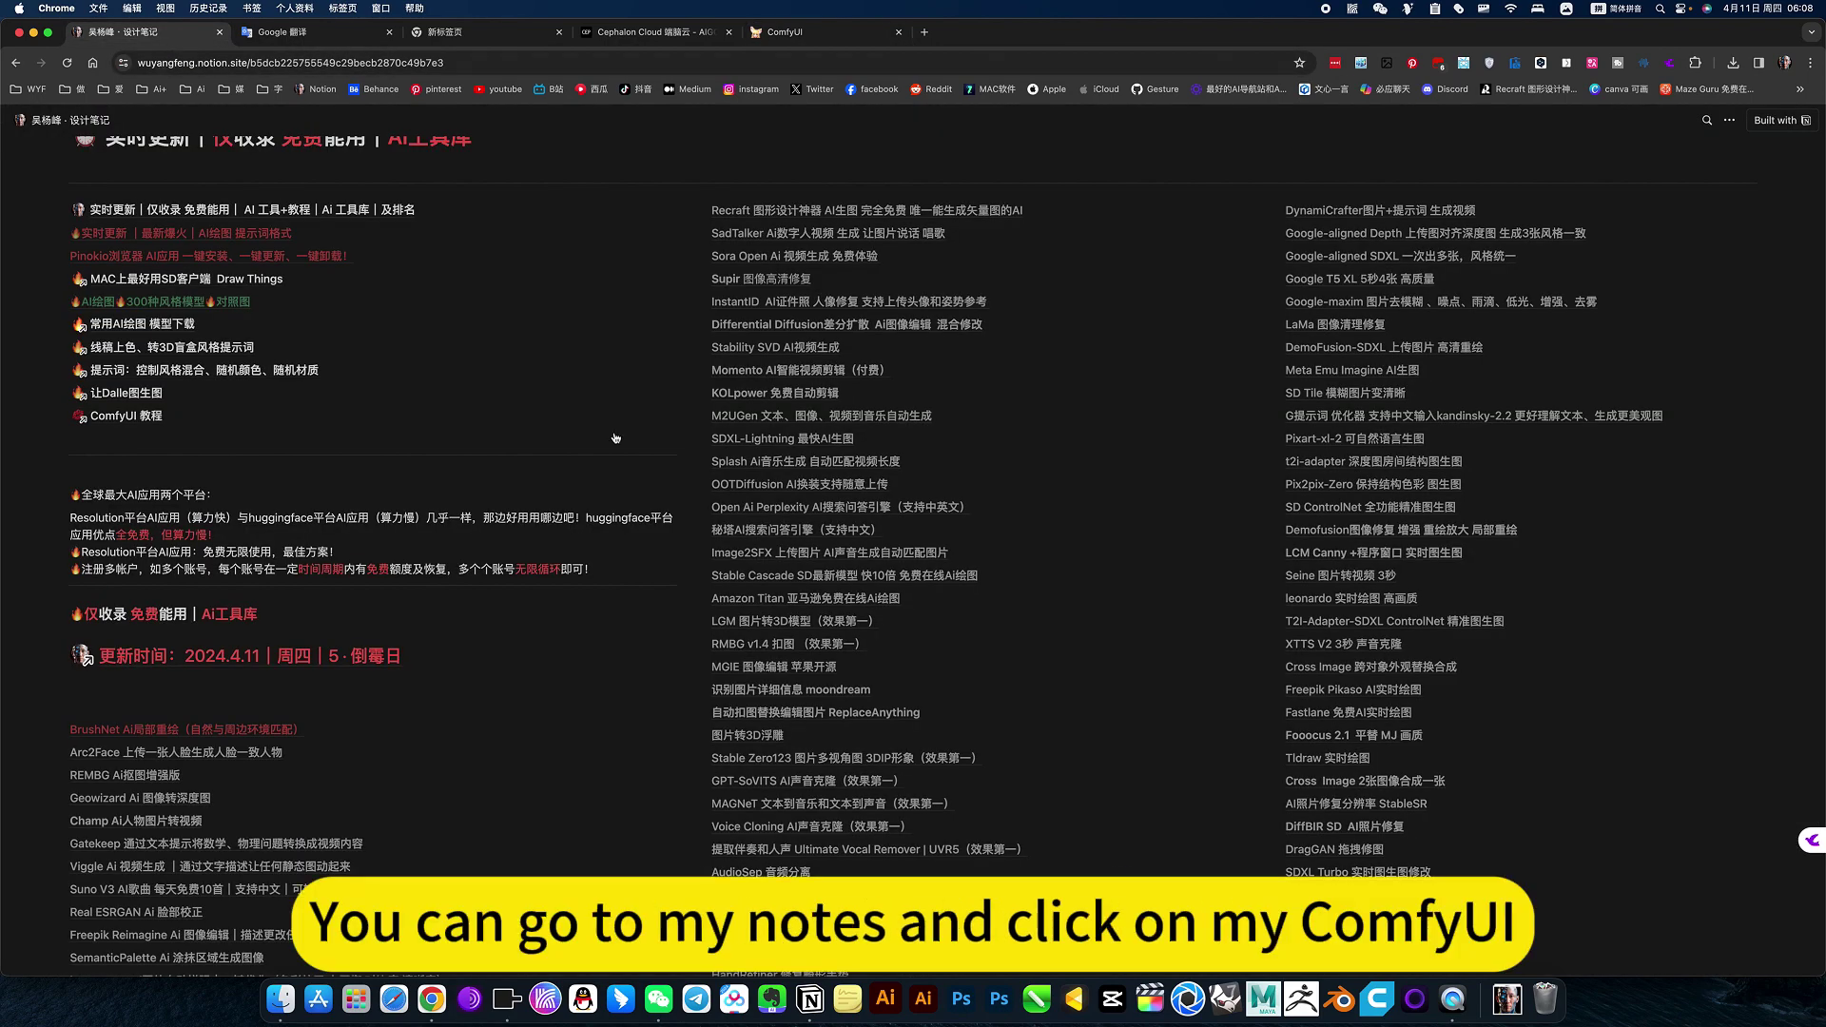
left_click(114, 417)
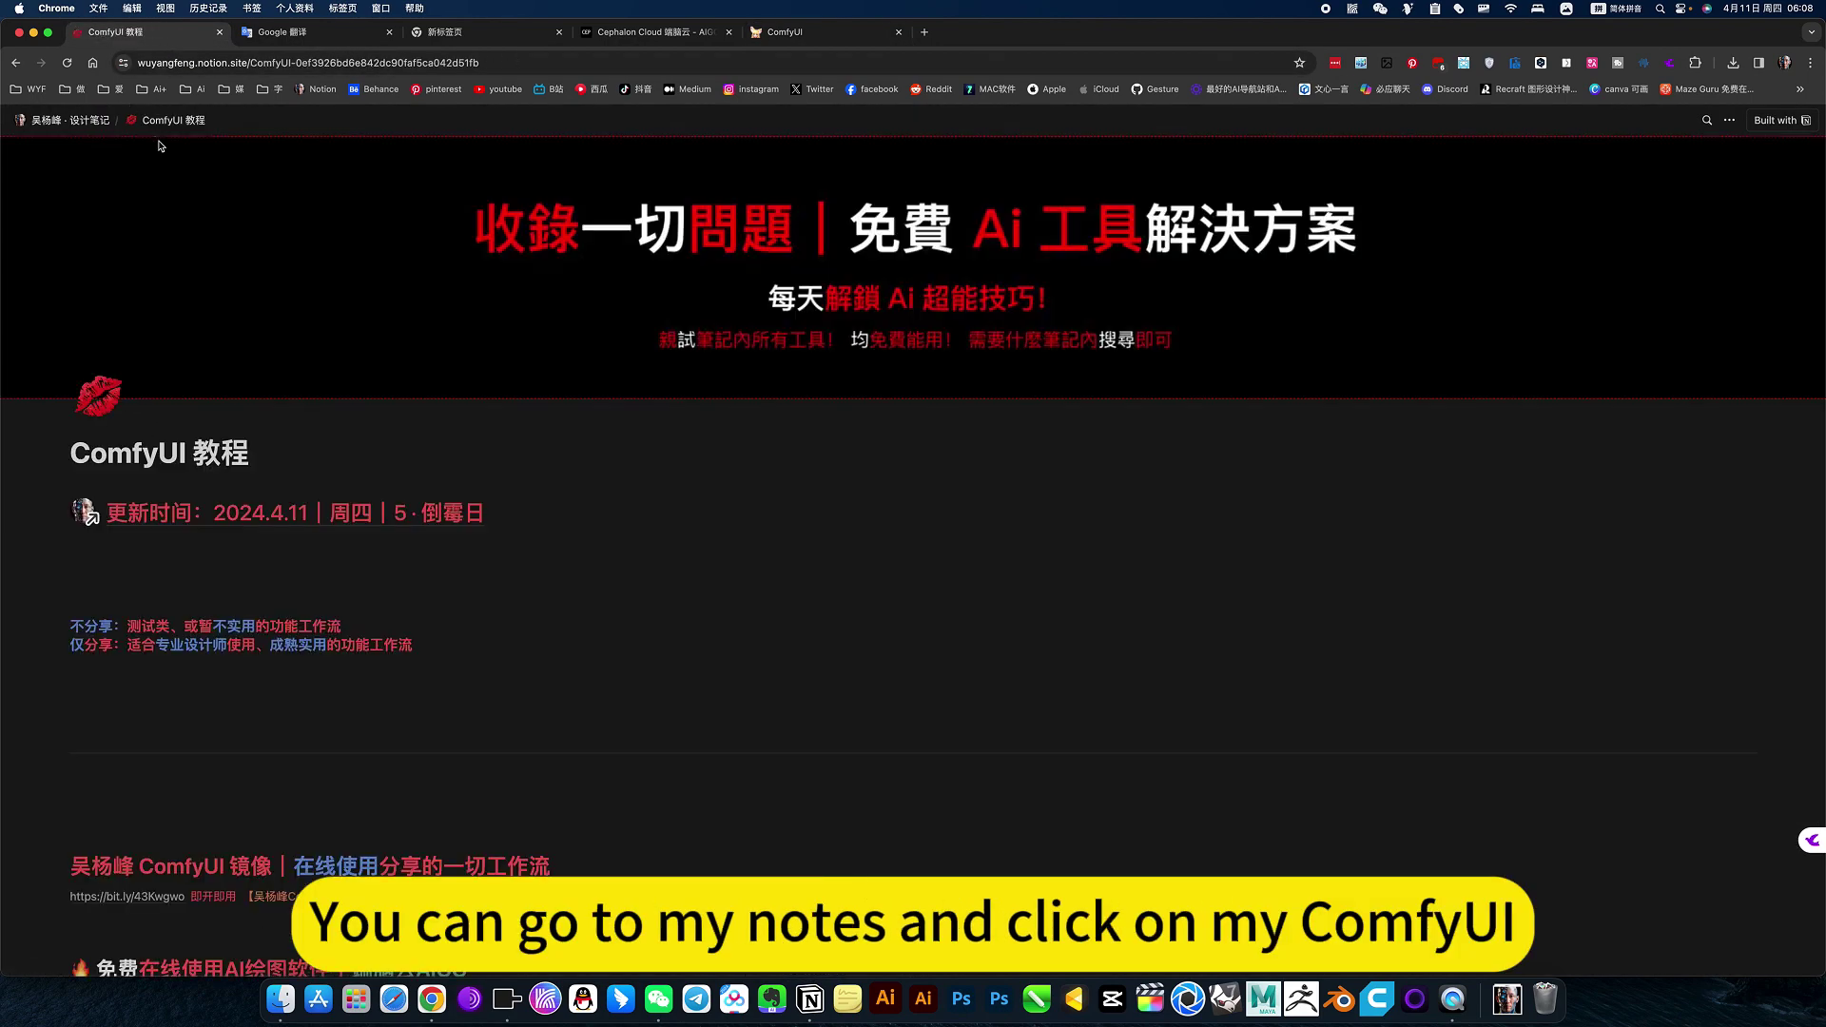
left_click(1707, 121)
left_click(1281, 601)
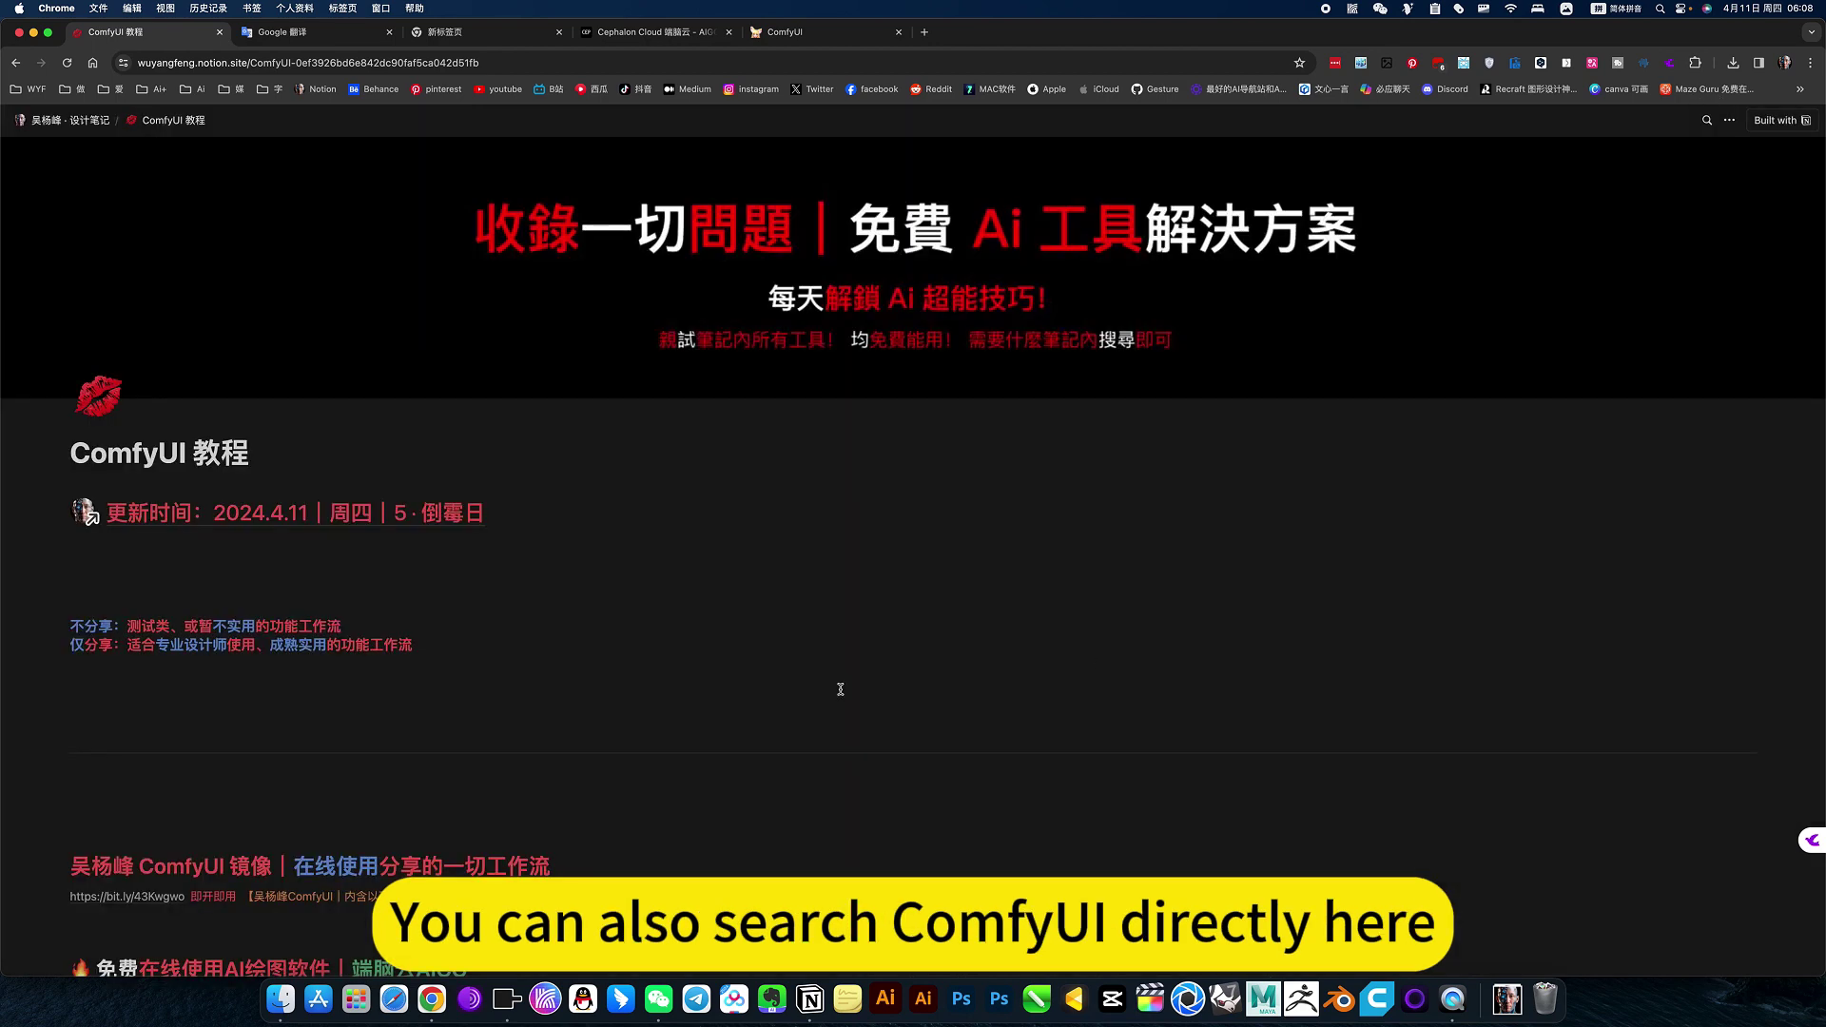
Expand 工作流 and the 下载设置 section of item 4, "IP adapter 图生图风格转移+垫图ControlNet+换脸".
scroll(836, 693, "down", 15)
left_click(98, 470)
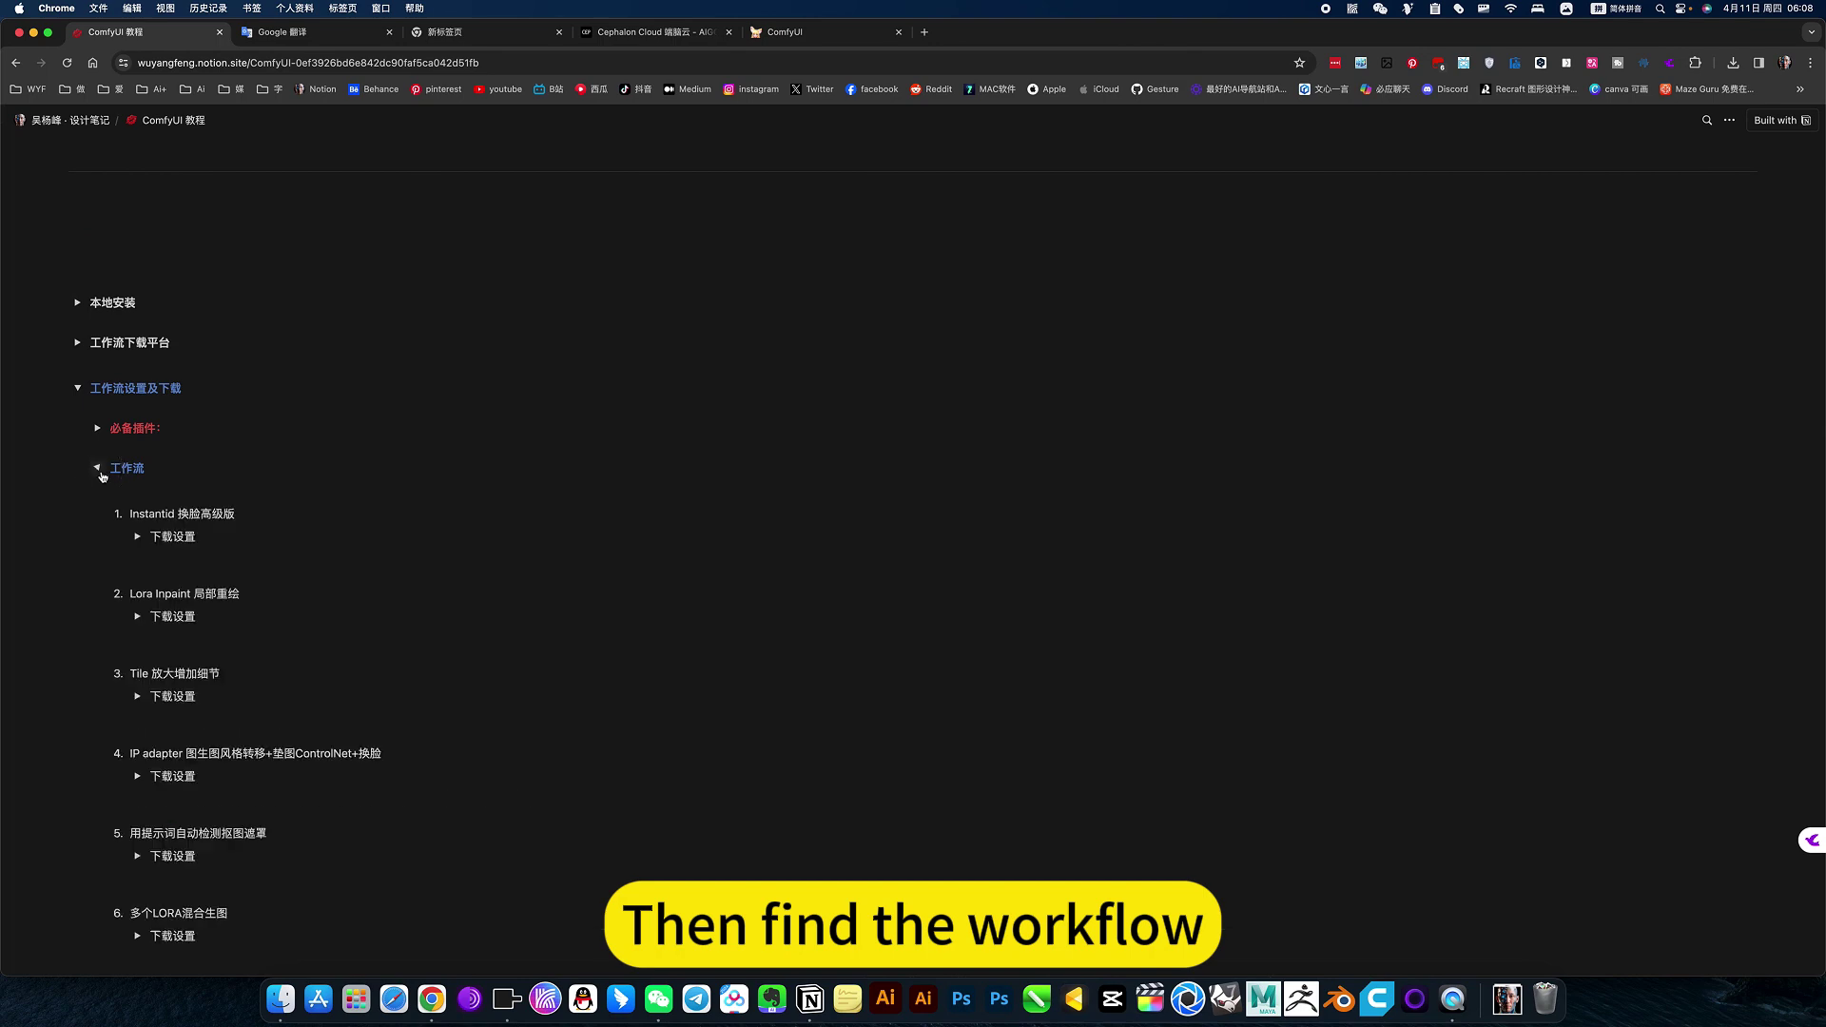
scroll(100, 666, "down", 2)
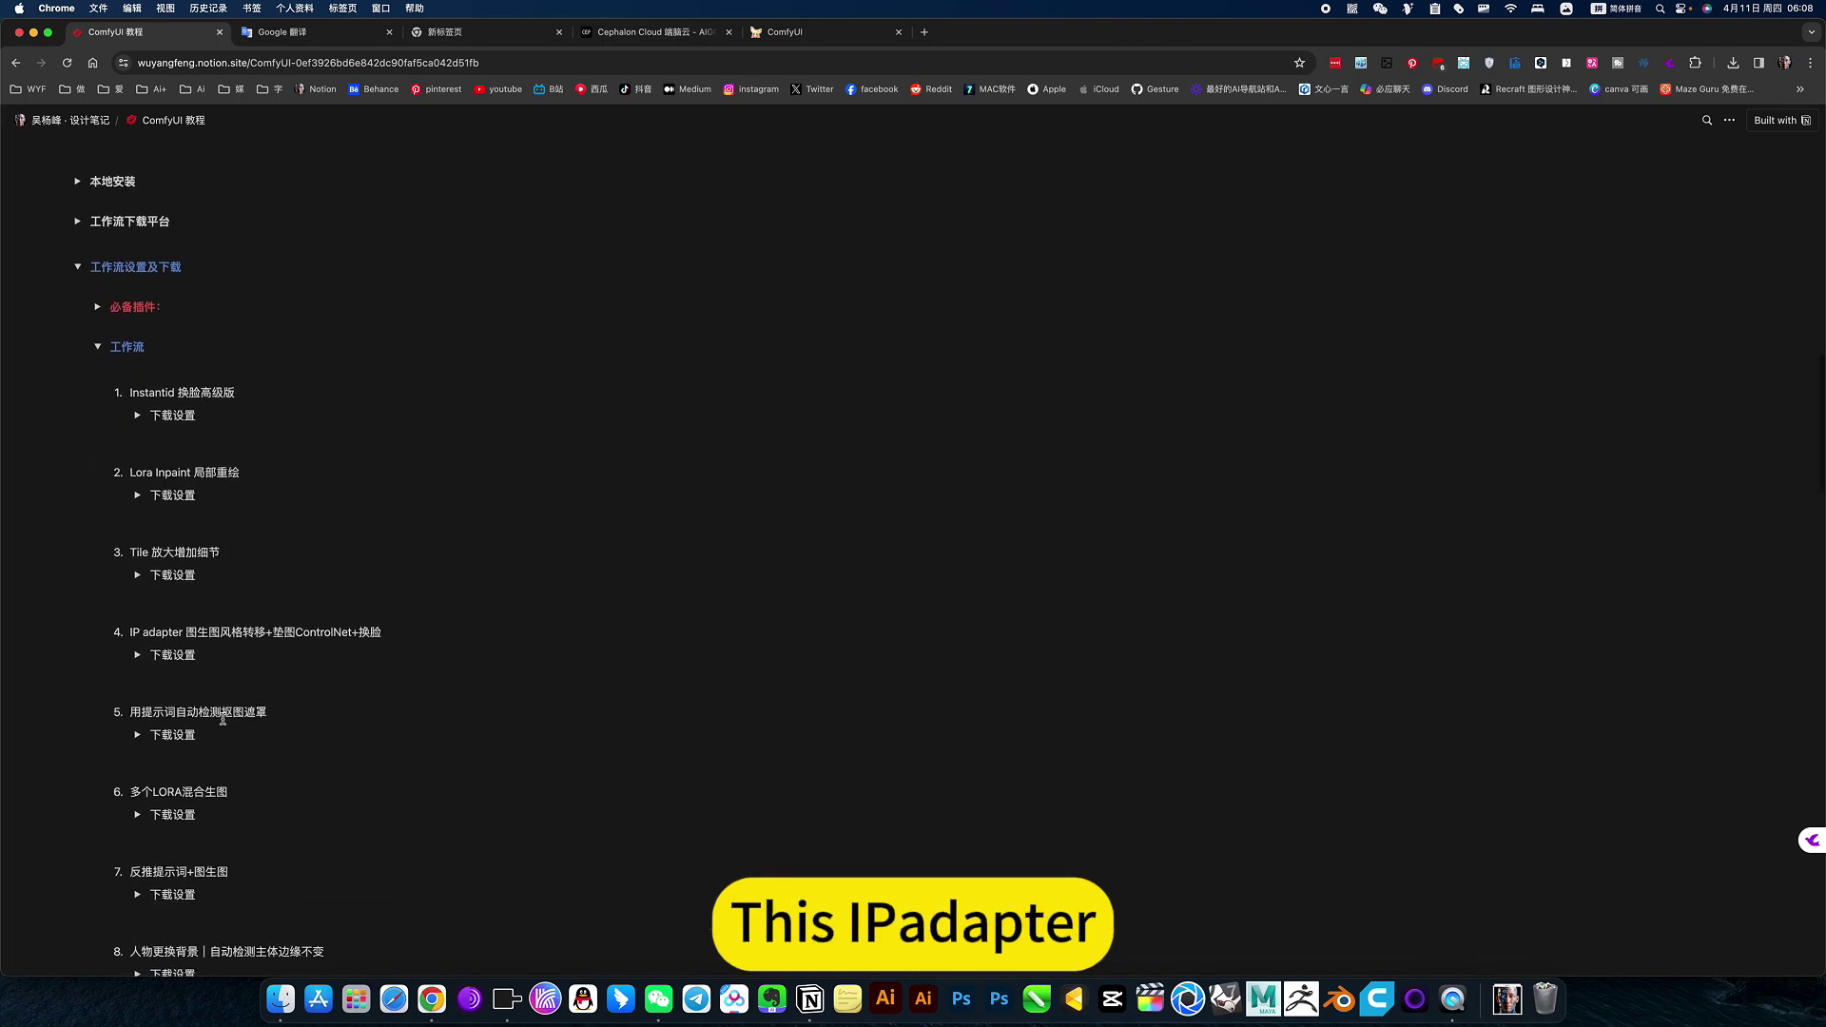
left_click(138, 655)
Read the IP Adapter notes on loader presets, weight types, embeds scaling and node functions, down to the annotated example workflows.
scroll(143, 661, "down", 12)
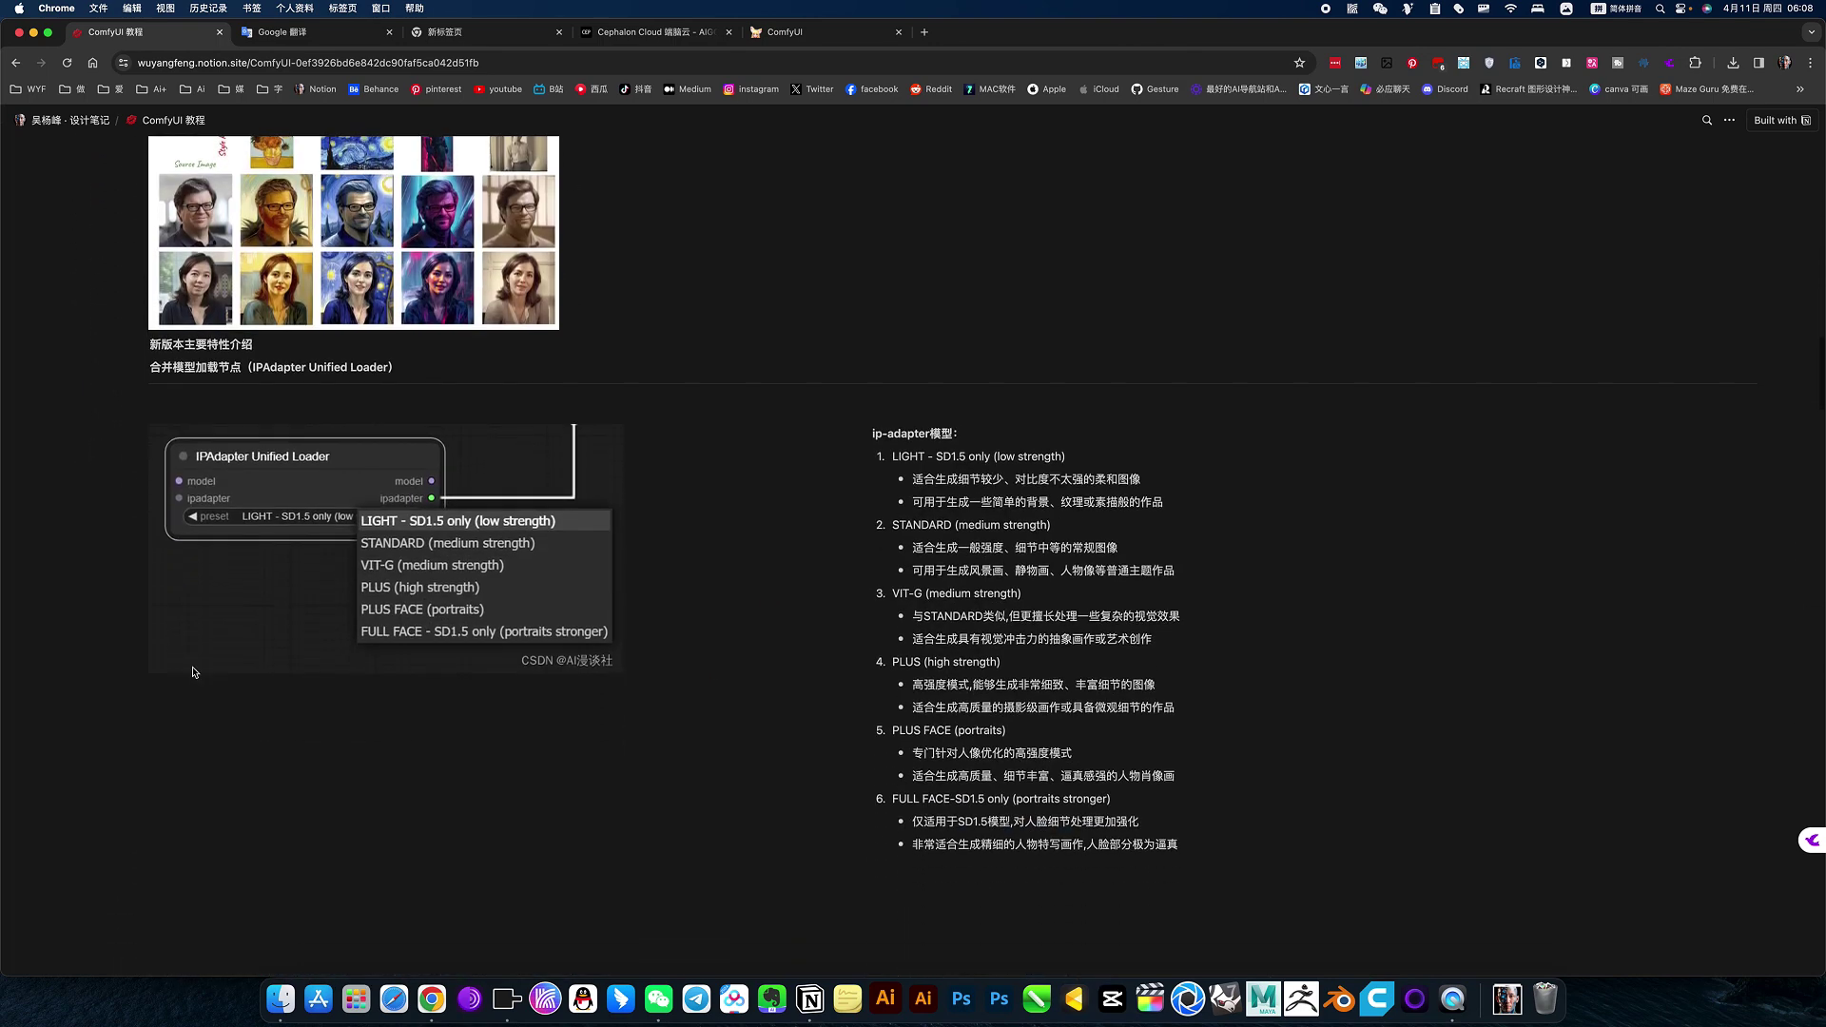
scroll(406, 390, "down", 10)
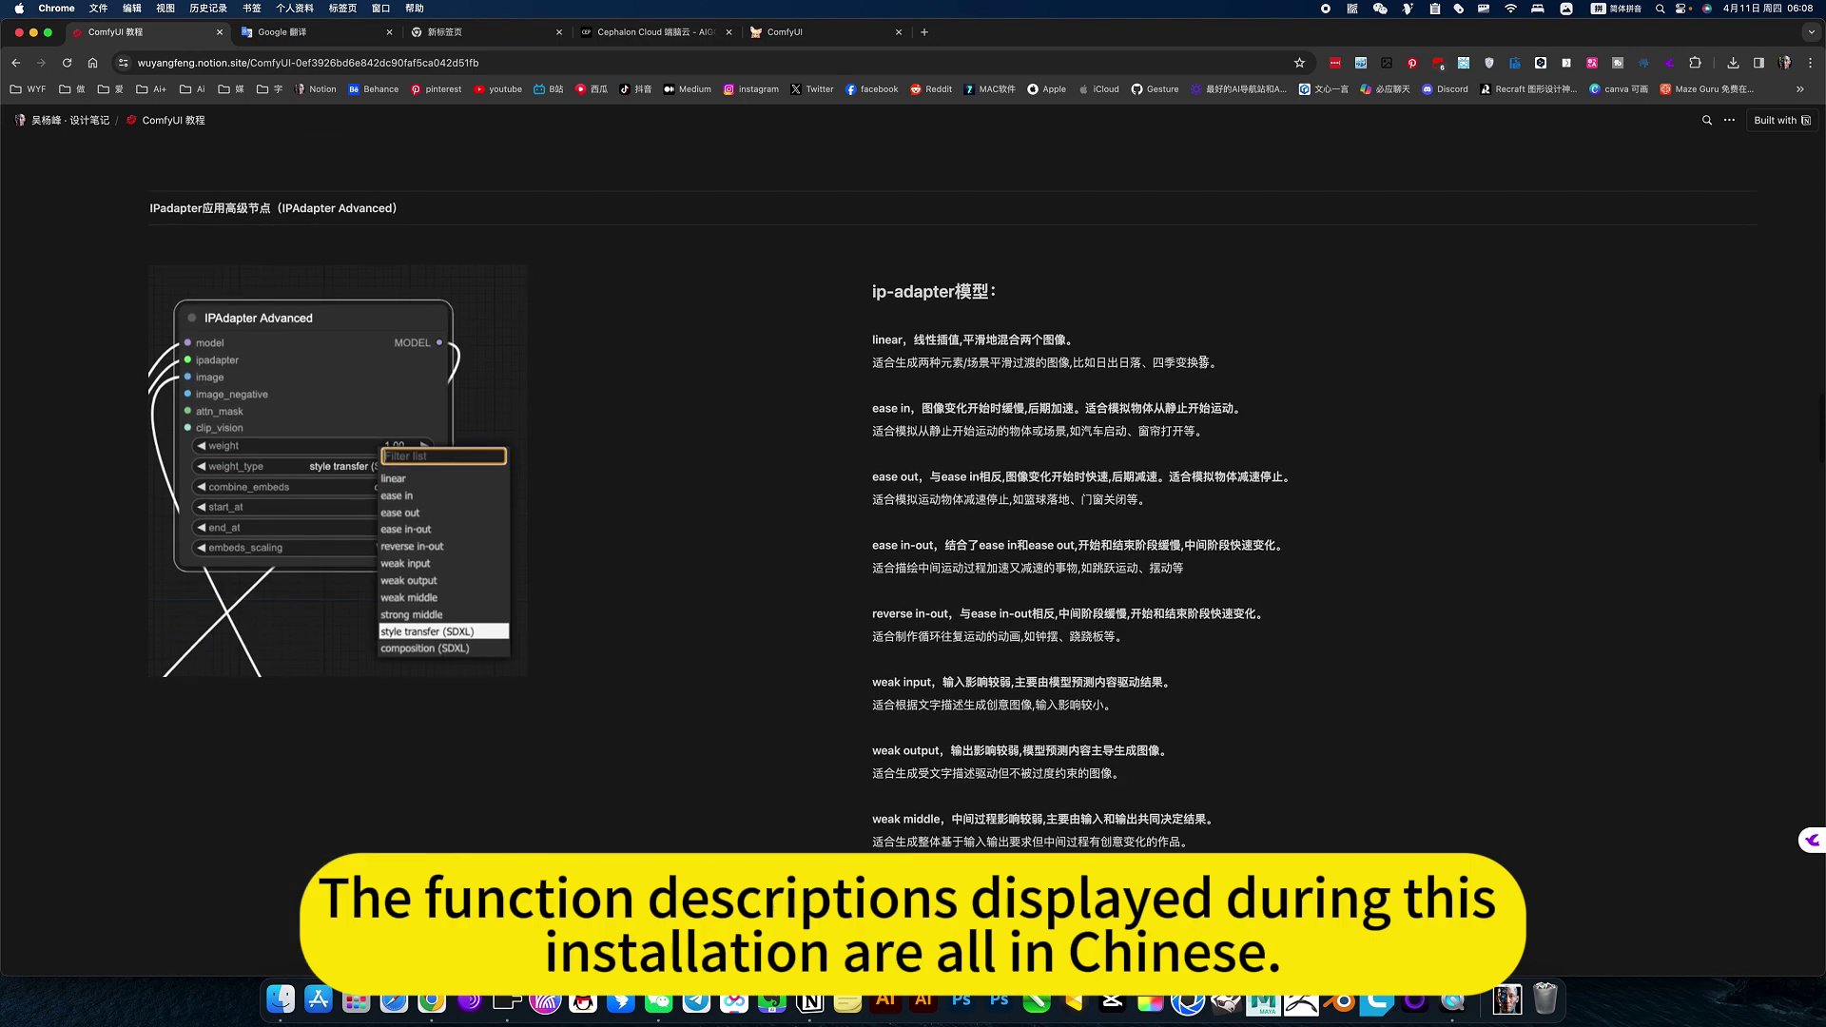
scroll(1127, 508, "down", 5)
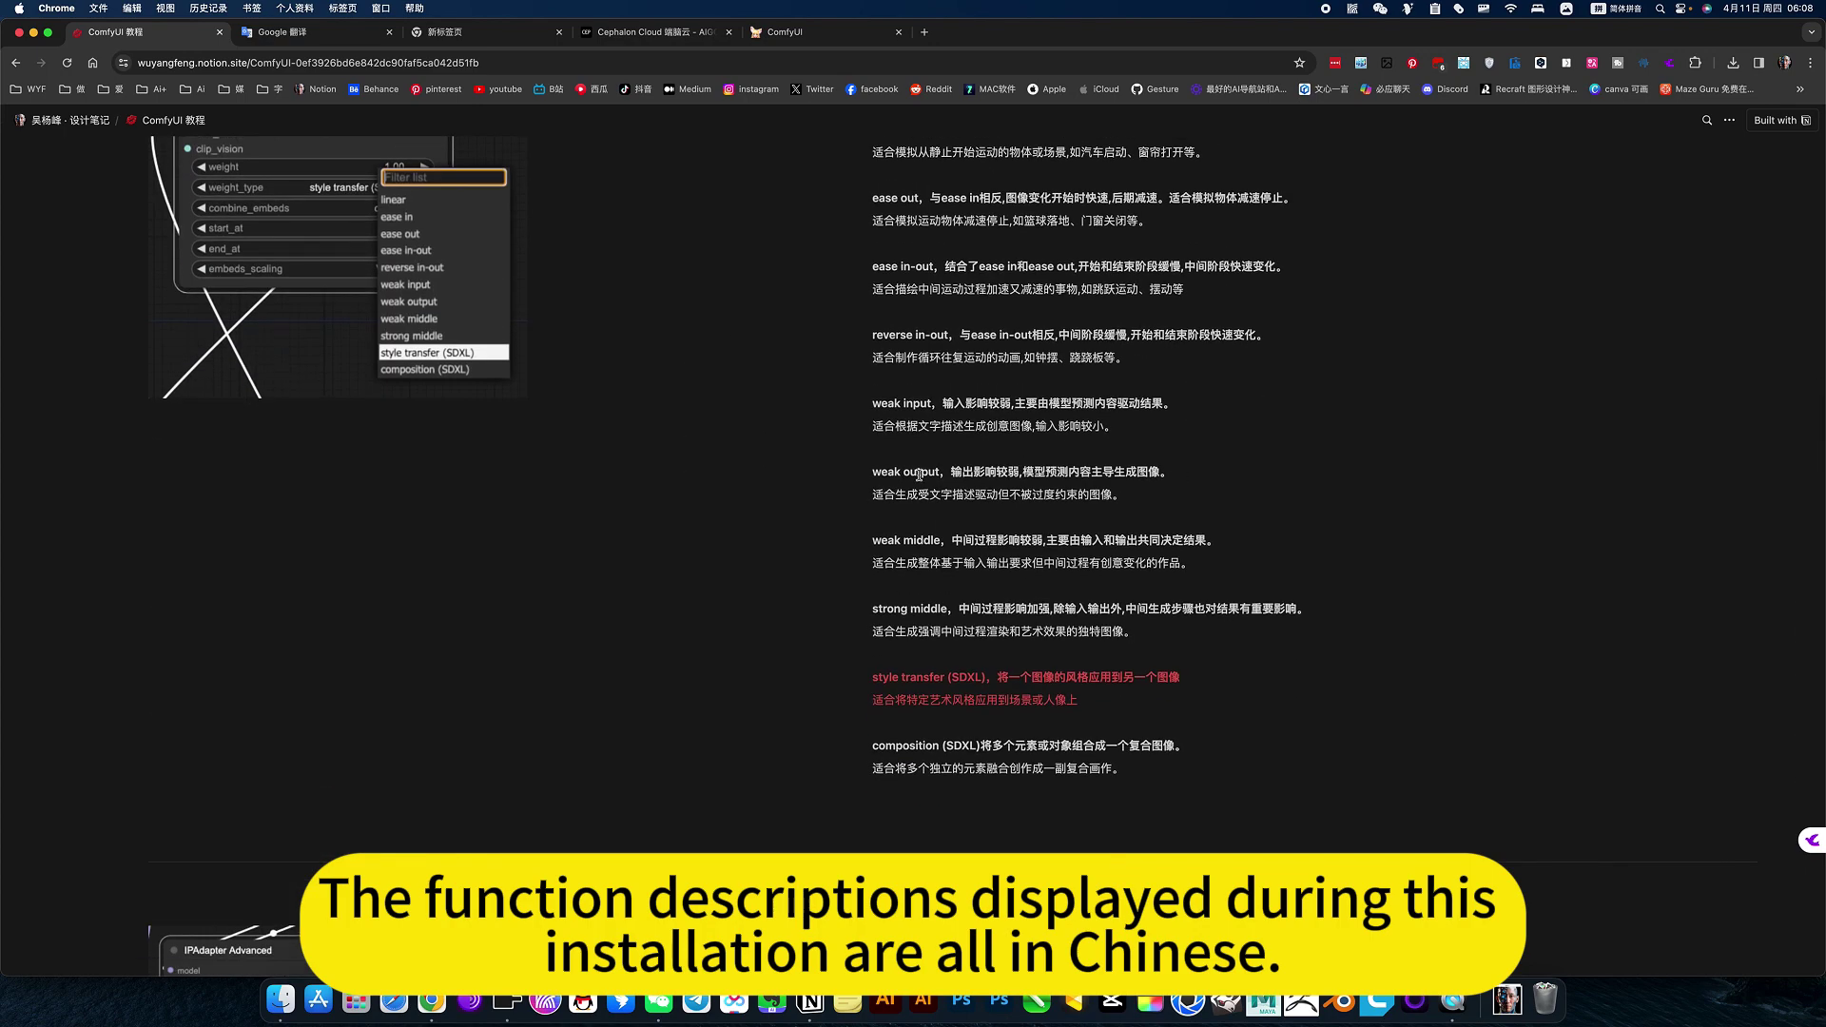
scroll(919, 475, "down", 20)
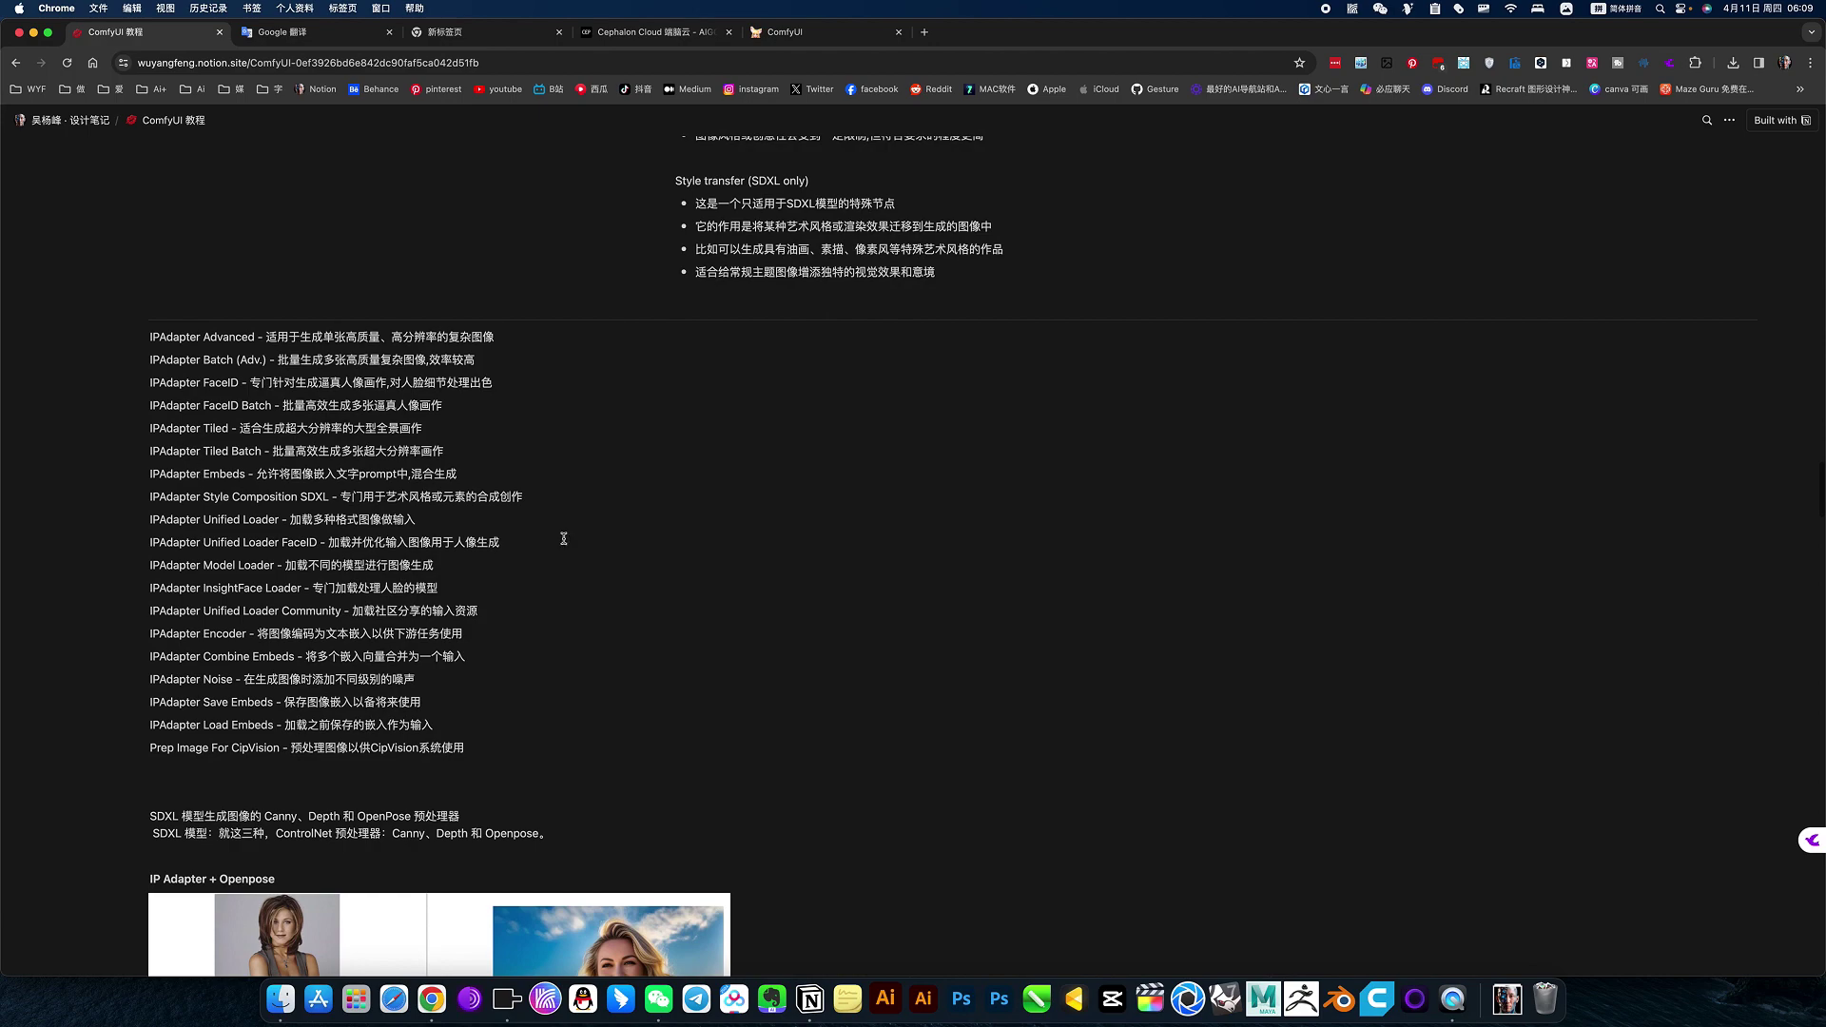
scroll(564, 538, "down", 1)
scroll(455, 556, "up", 2)
scroll(455, 555, "up", 12)
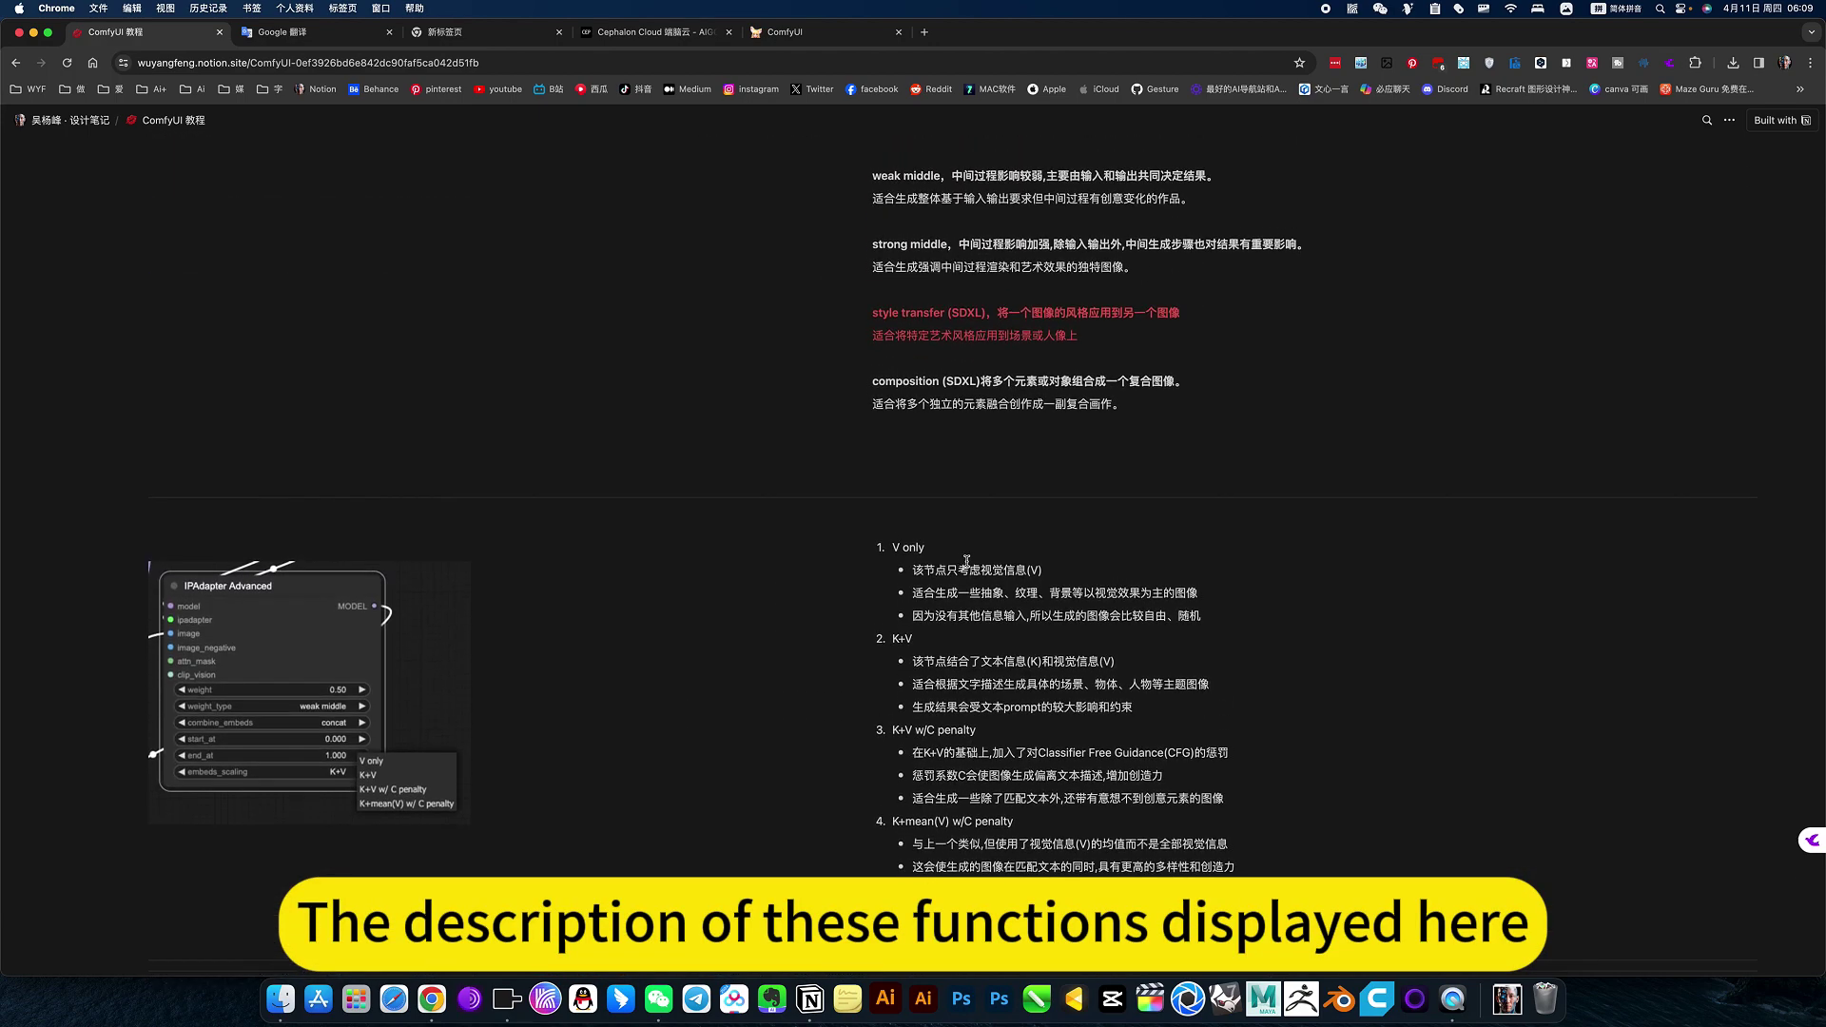
scroll(966, 561, "down", 14)
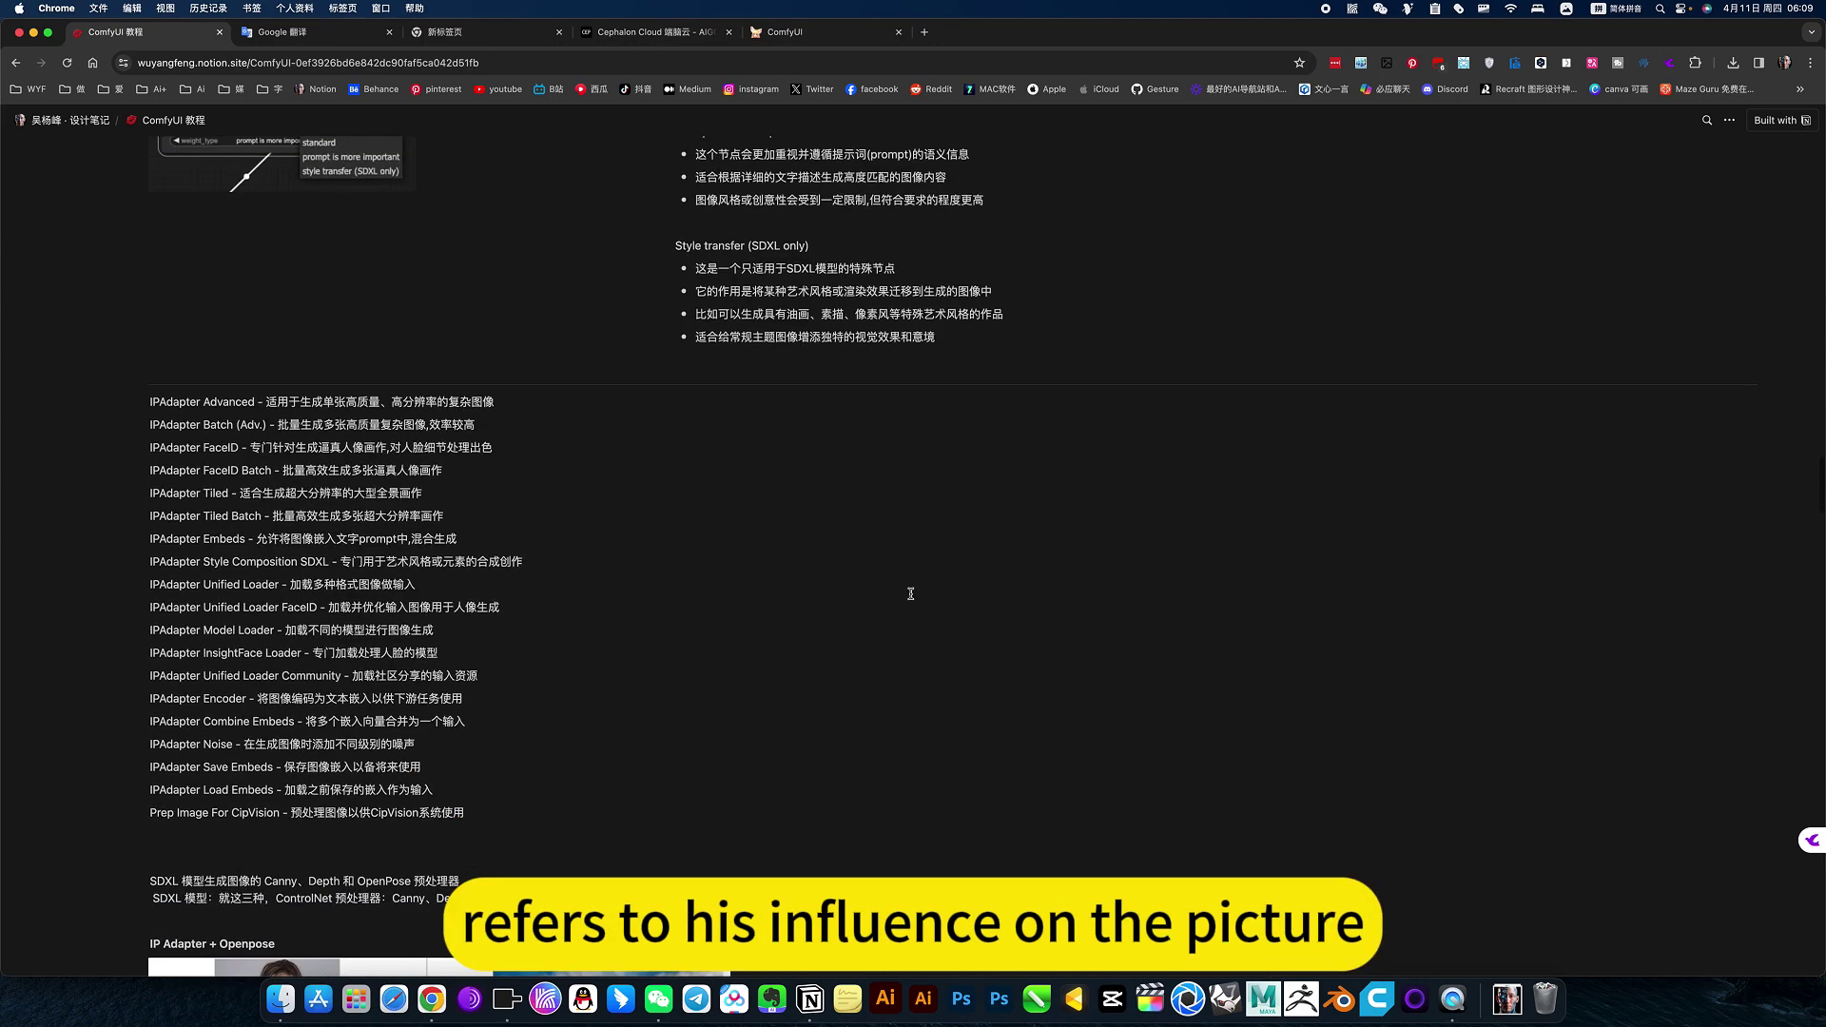
scroll(416, 645, "down", 20)
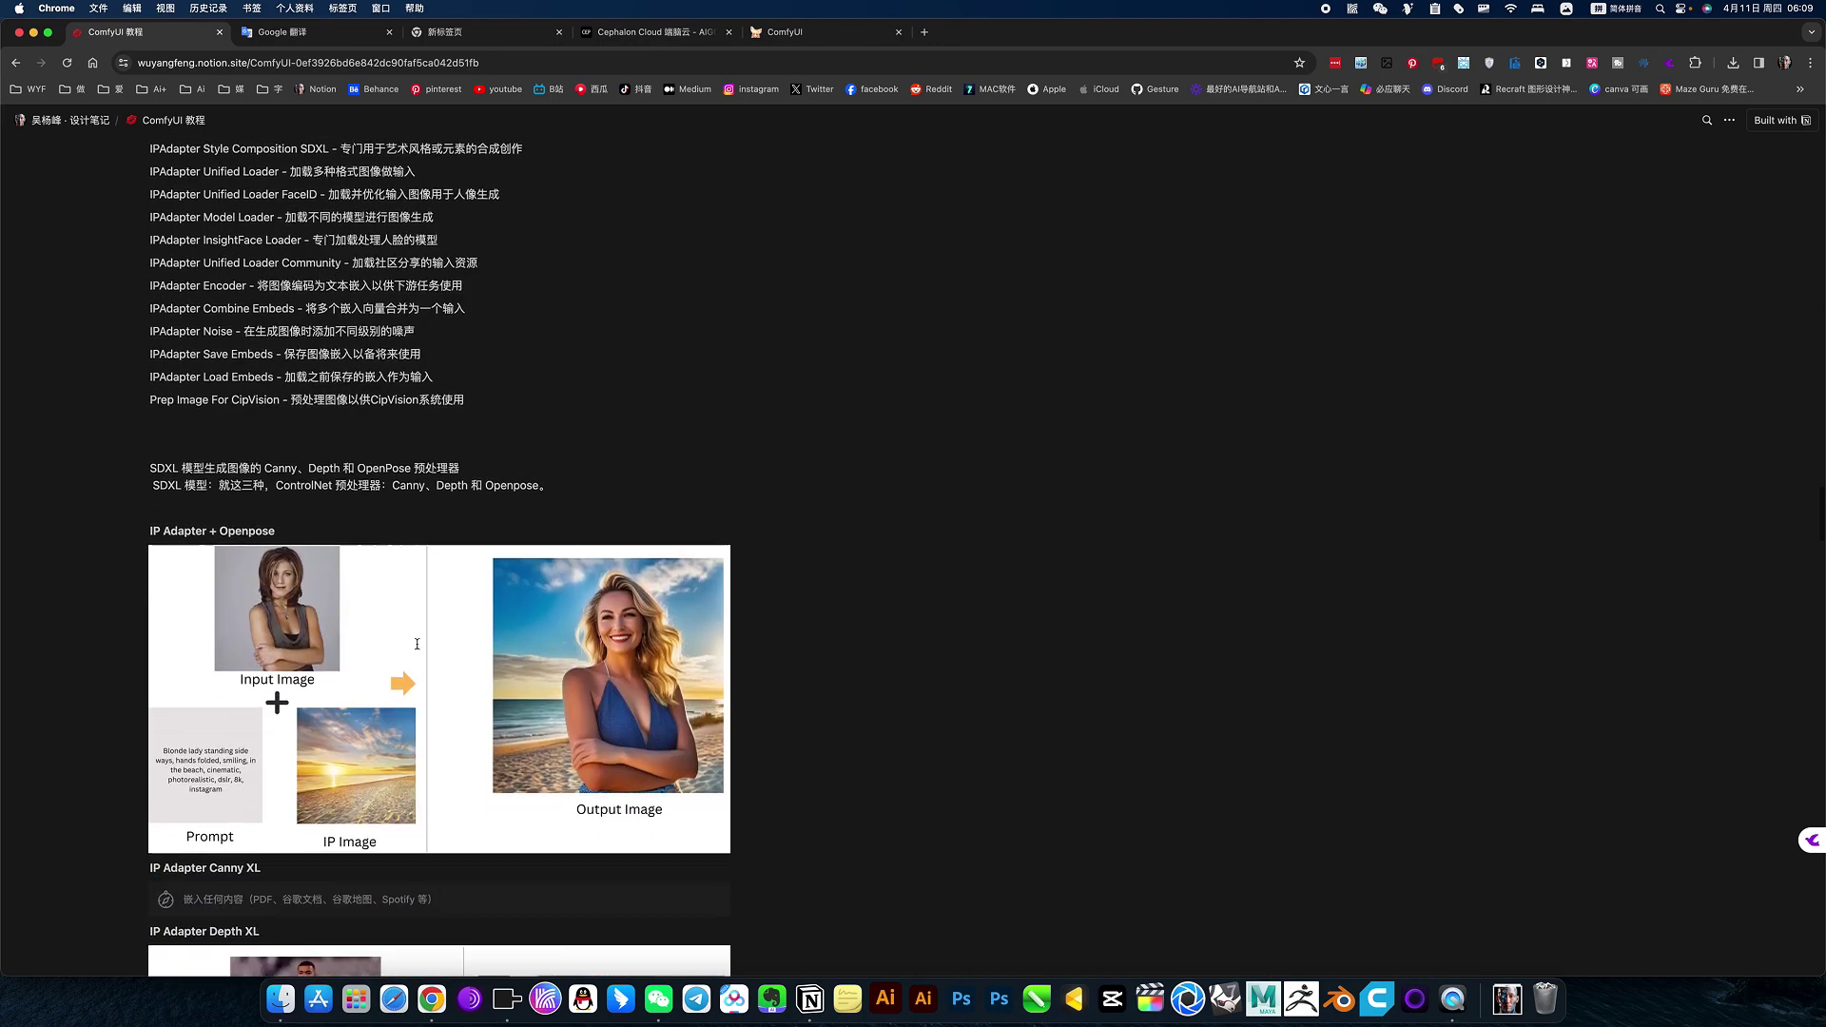
scroll(417, 648, "down", 20)
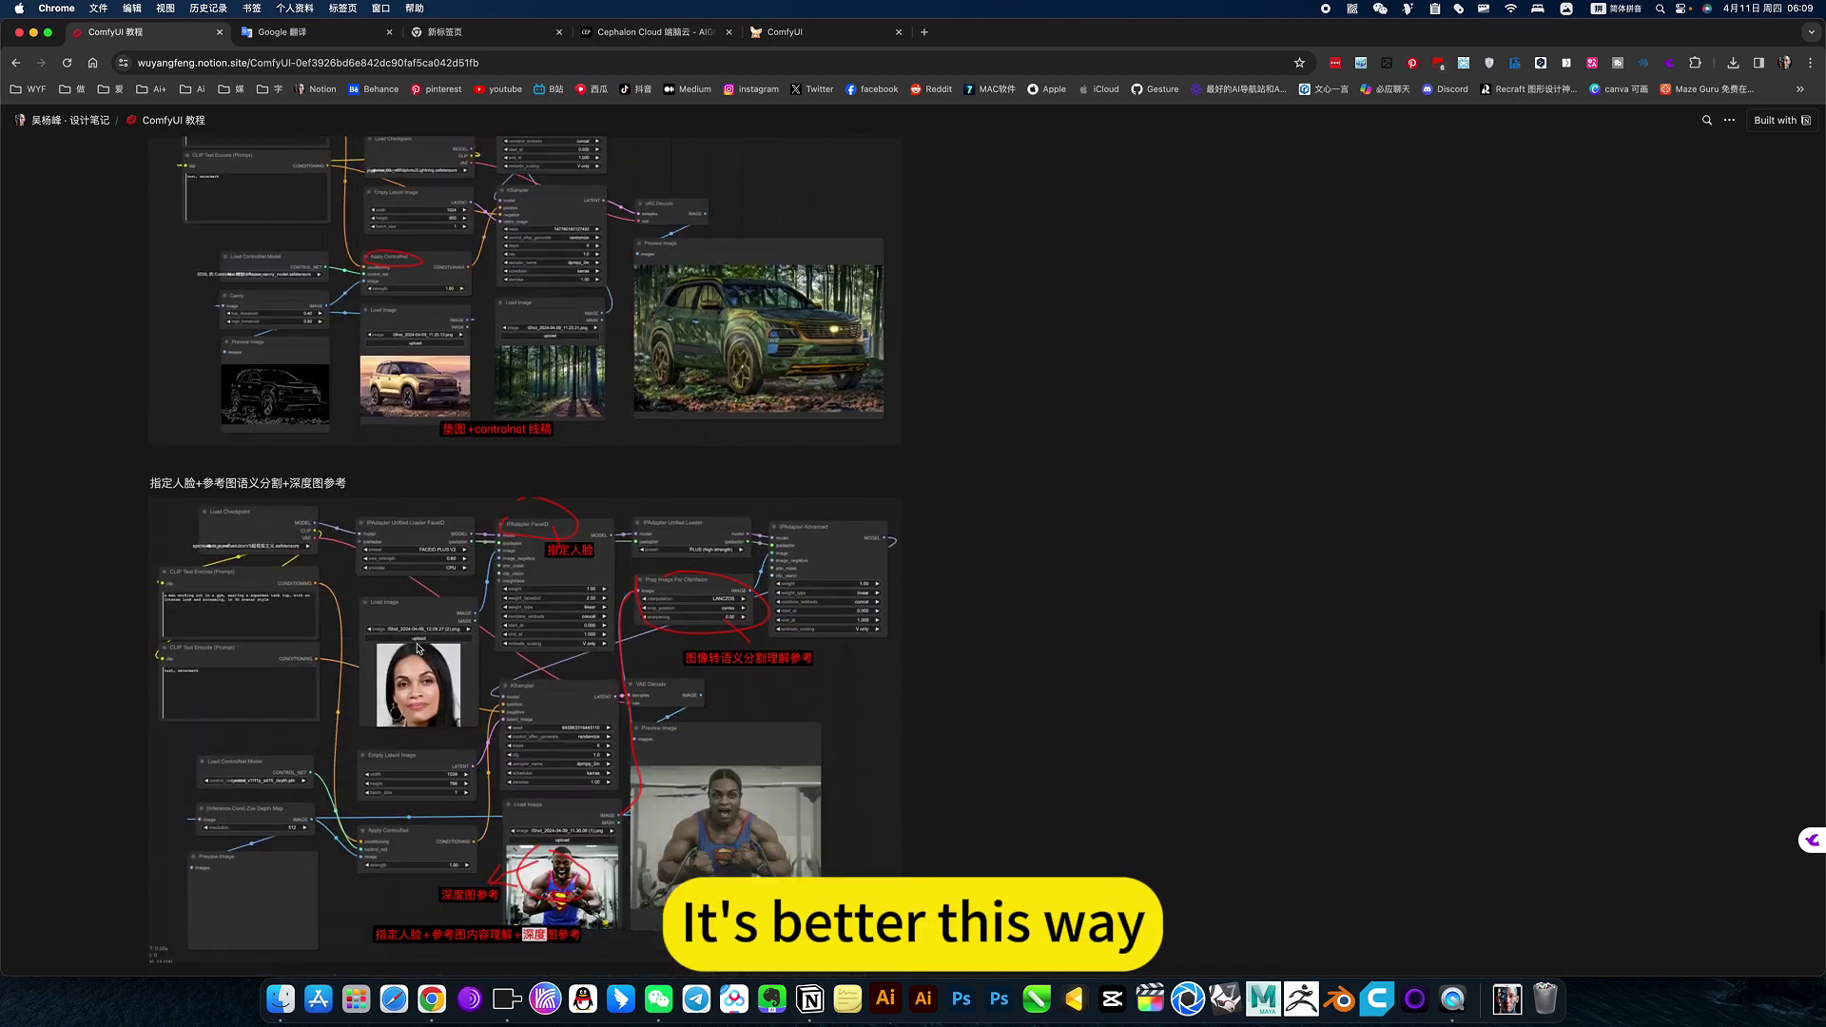
Look back over the notes up to the "IP Adapter 风格转移" introduction and return to the ComfyUI workflow.
scroll(417, 647, "up", 20)
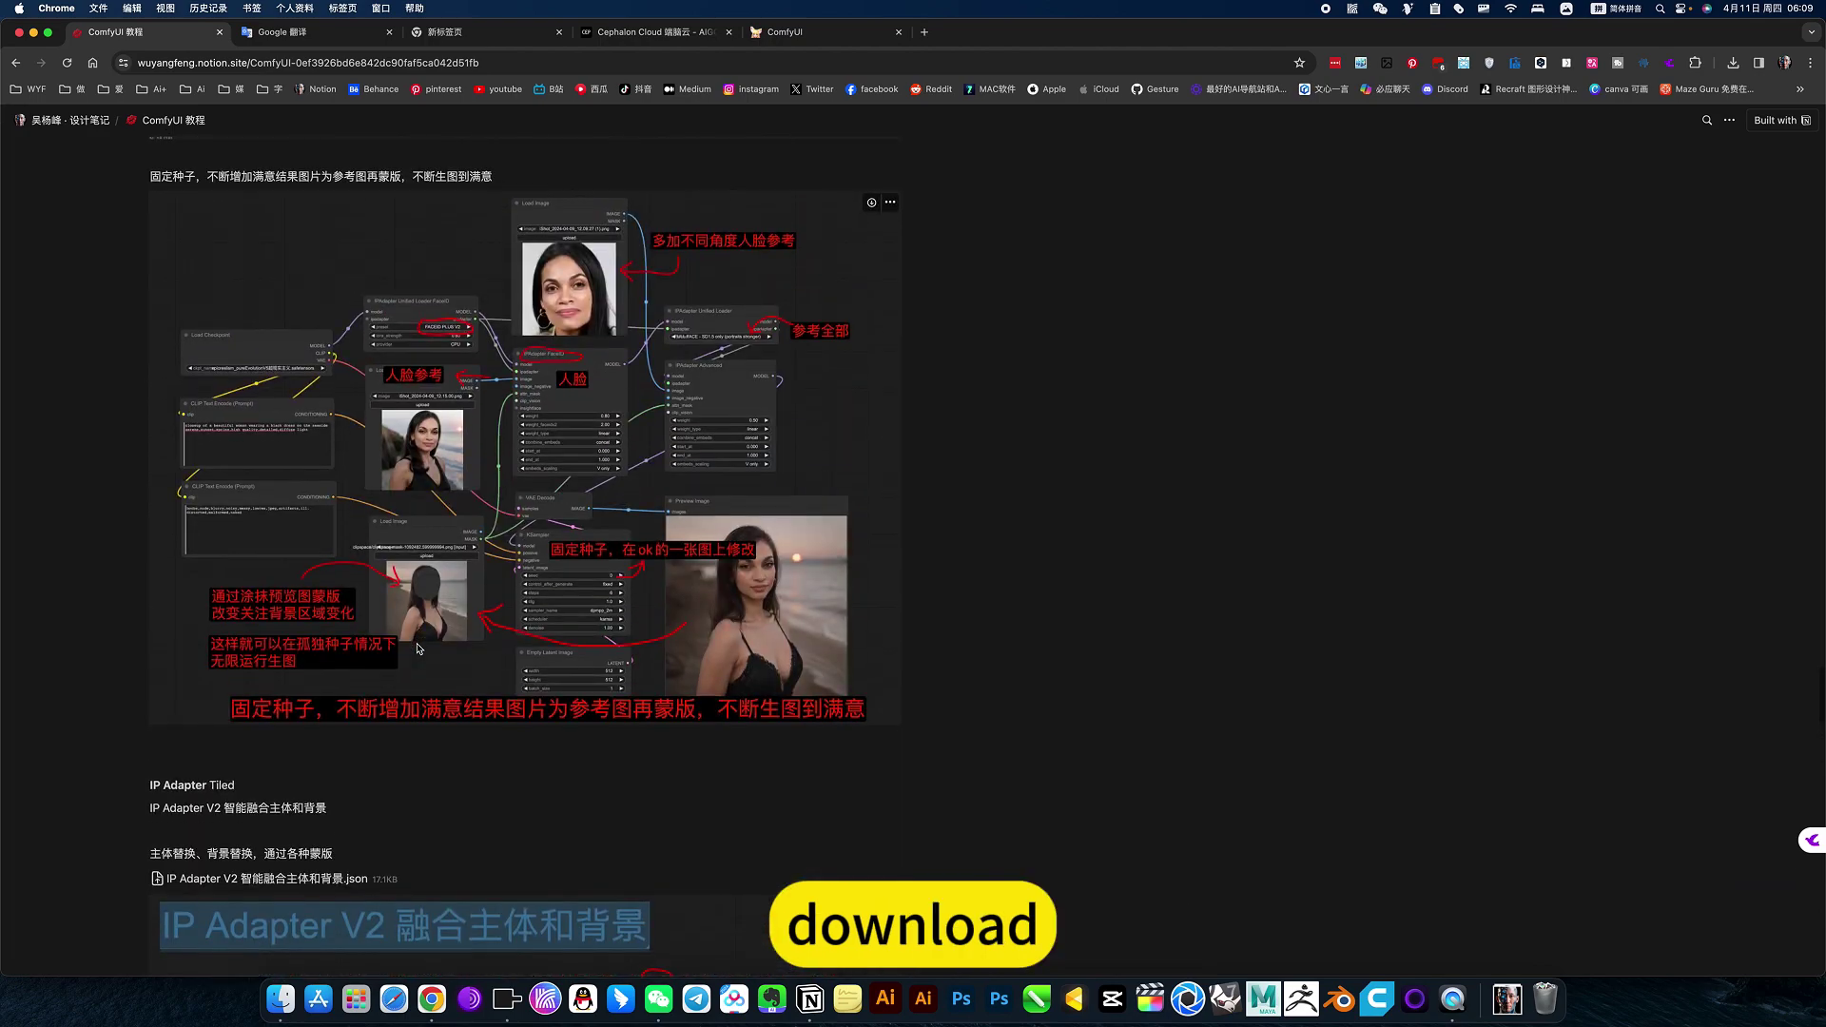
scroll(416, 645, "up", 20)
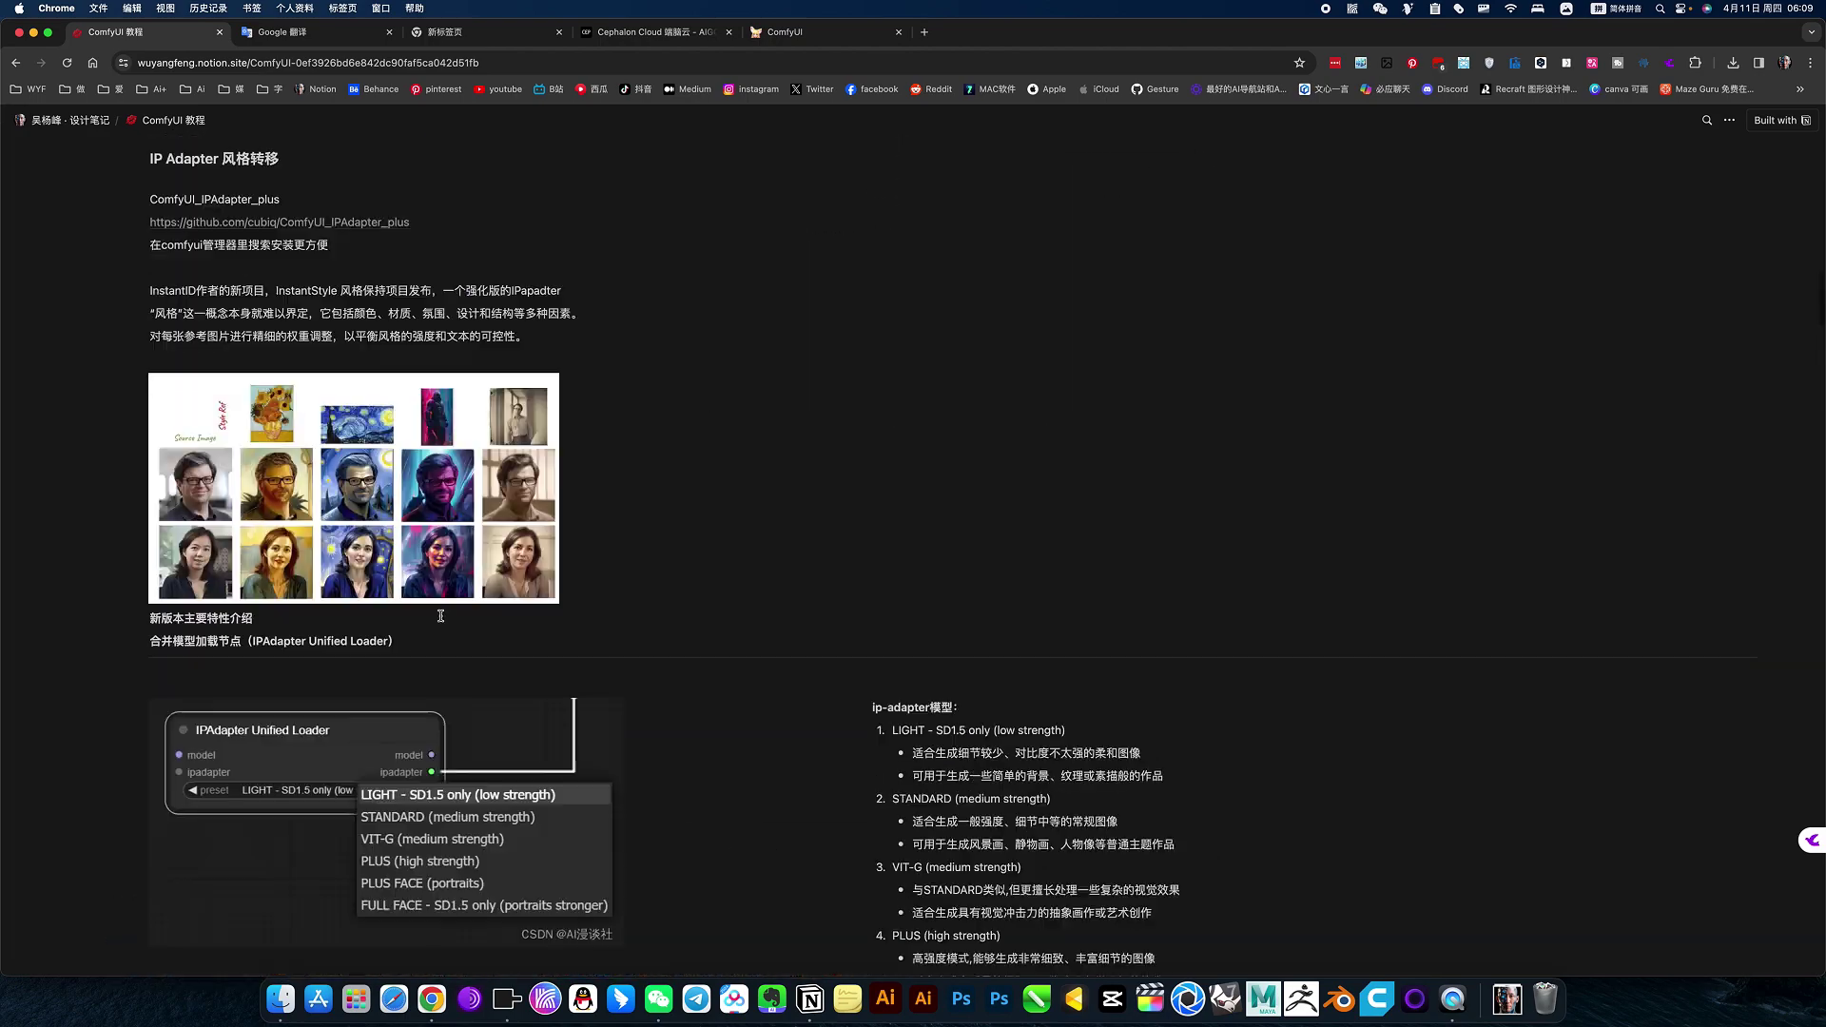
left_click(821, 33)
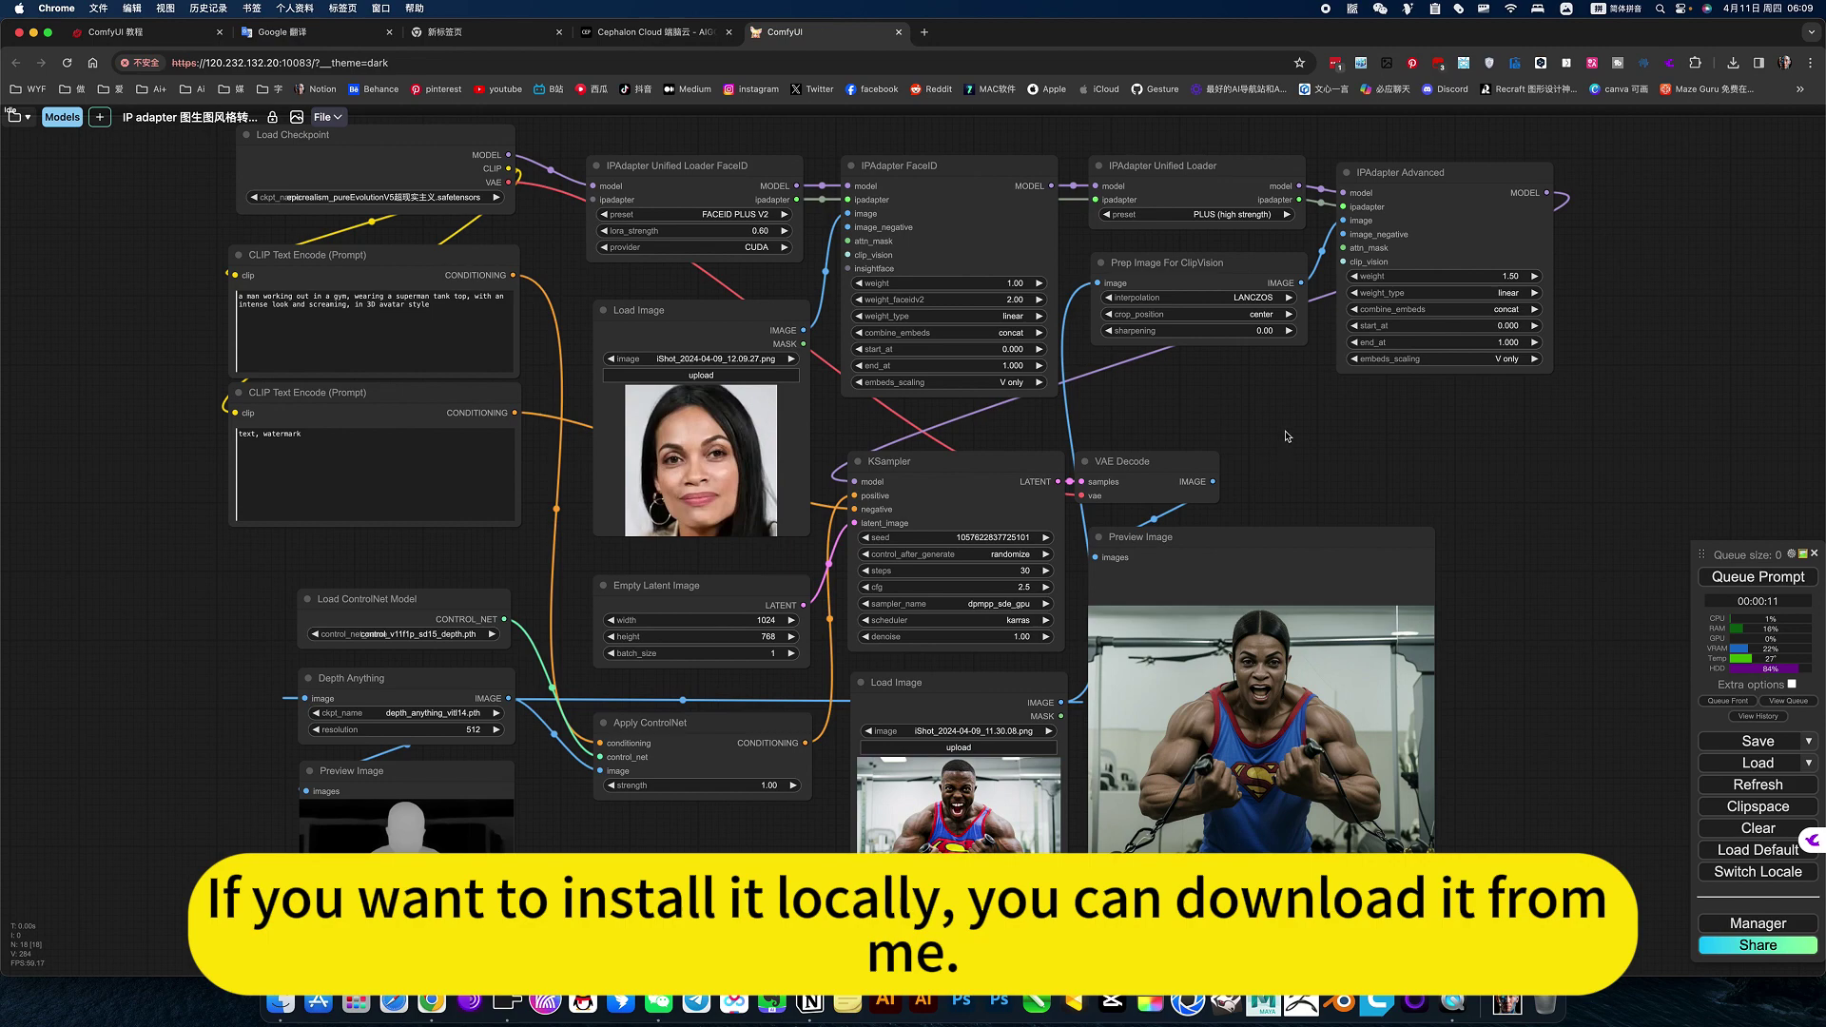
left_click_drag(1274, 413, 1292, 452)
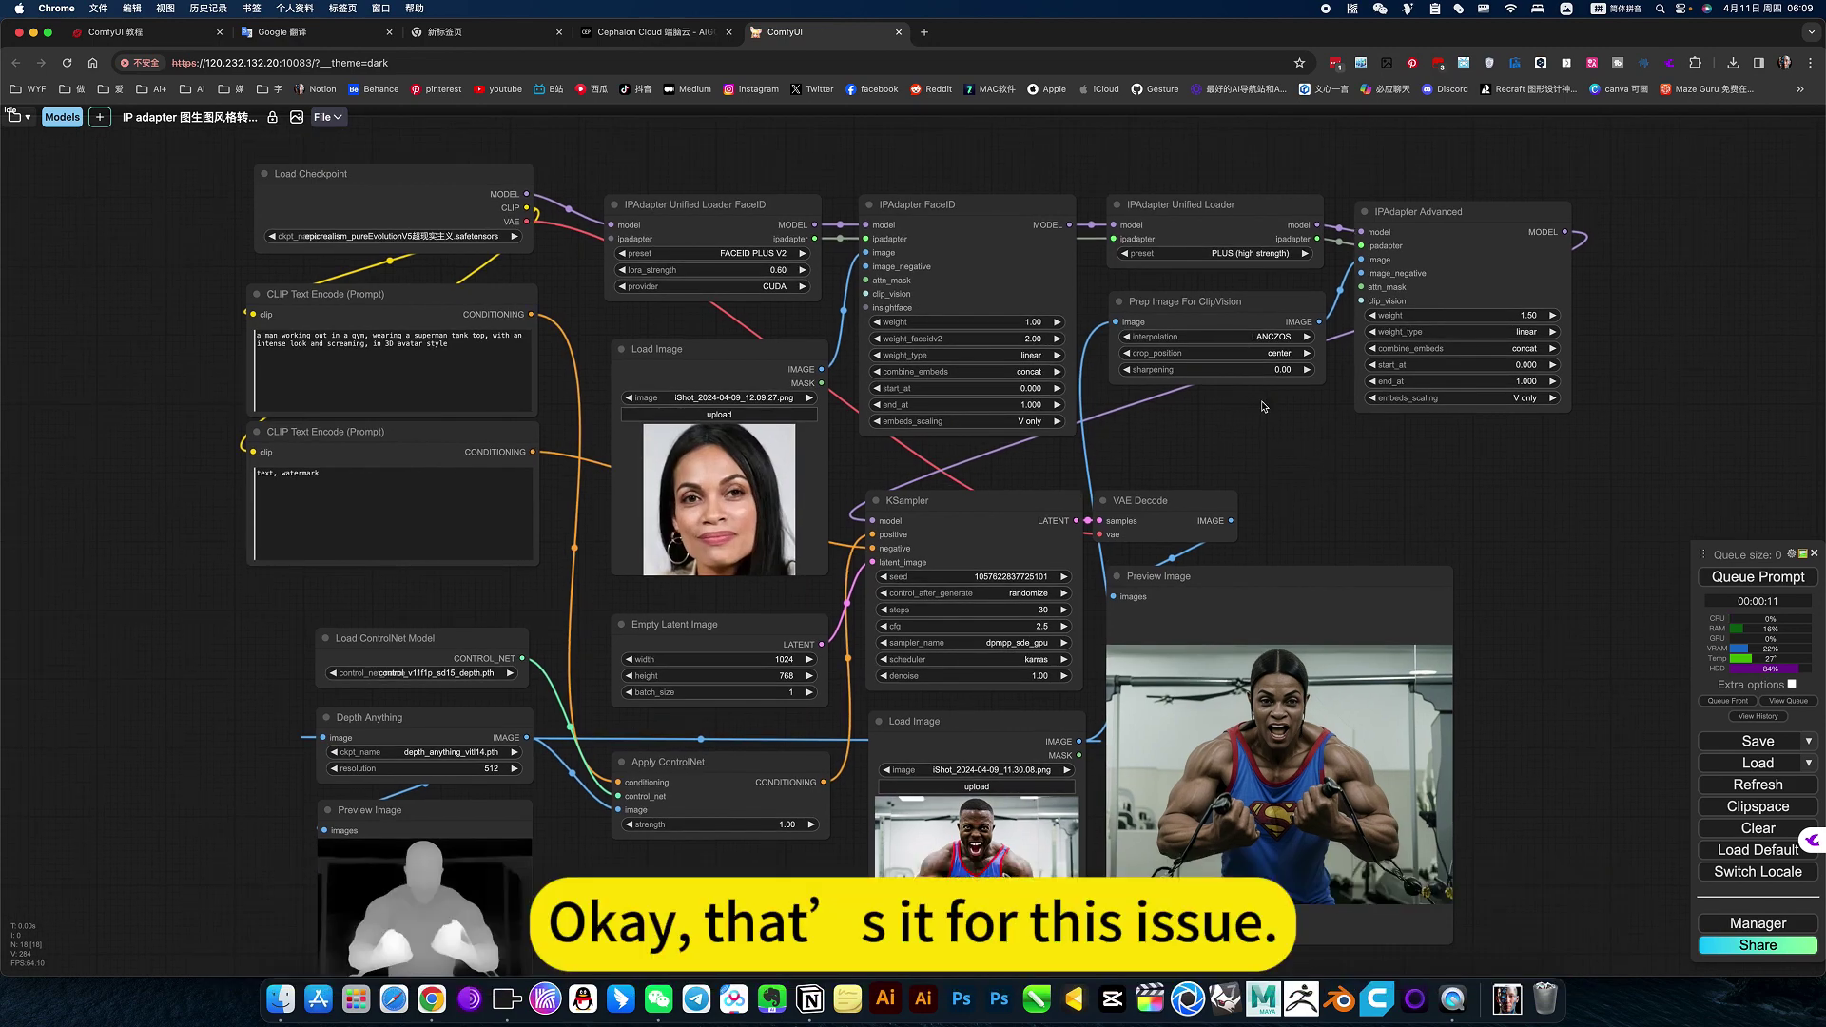